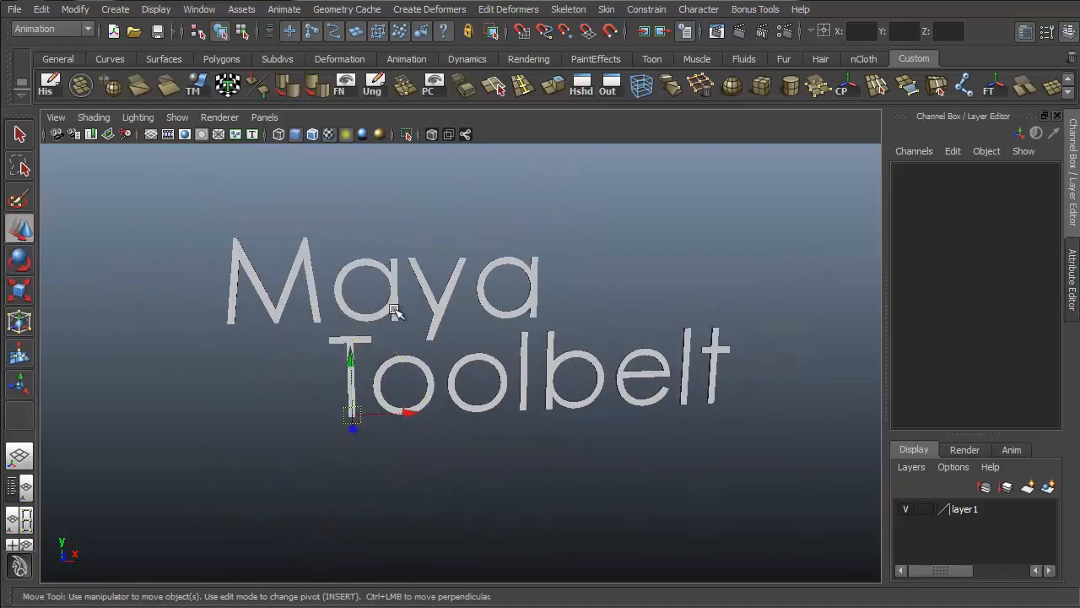
{"action": "middle_click_drag", "start_coordinate": [464, 294], "coordinate": [452, 350], "text": "alt"}
{"action": "key", "text": "Insert"}
{"action": "left_click_drag", "start_coordinate": [338, 471], "coordinate": [255, 315]}
{"action": "key", "text": "Insert"}
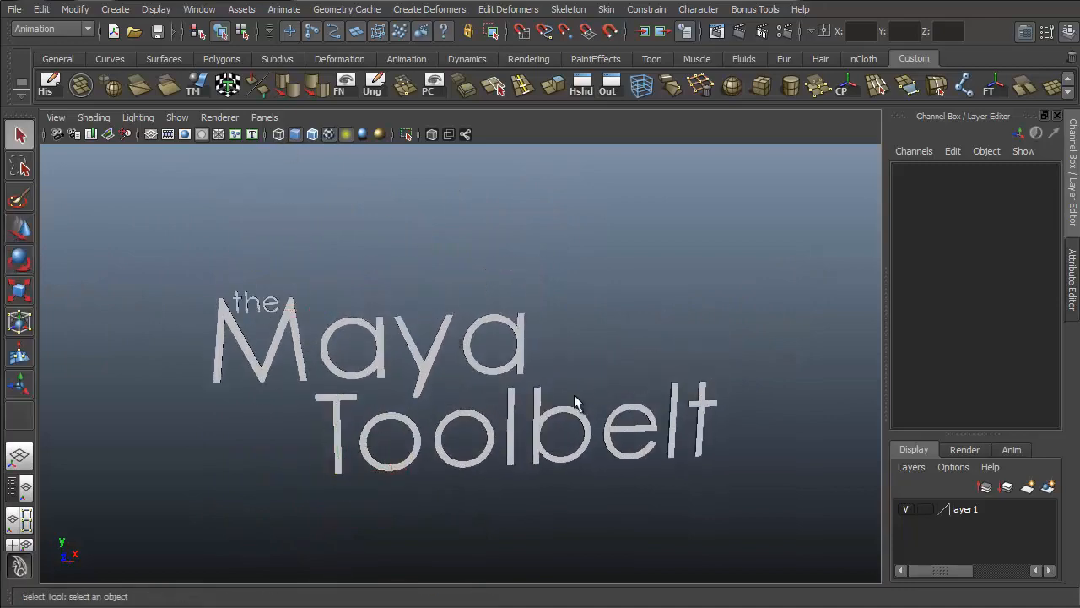
{"action": "right_click_drag", "start_coordinate": [576, 405], "coordinate": [654, 409], "text": "alt"}
{"action": "left_click_drag", "start_coordinate": [663, 413], "coordinate": [717, 359], "text": "alt"}
{"action": "middle_click_drag", "start_coordinate": [717, 358], "coordinate": [711, 302], "text": "alt"}
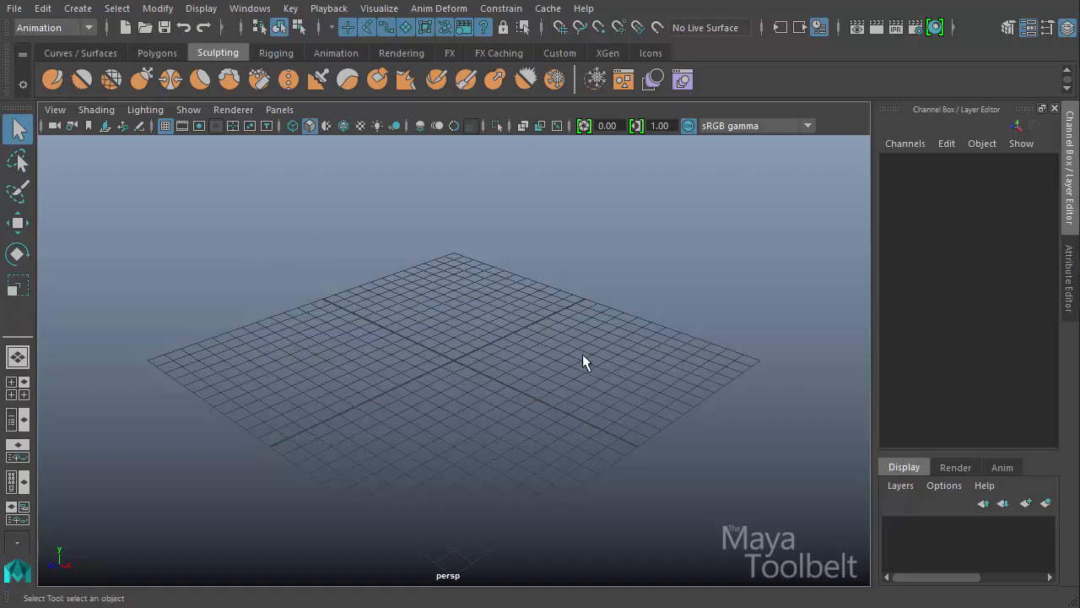
Step: Open the scene containing the humanBody mesh bound to its skeleton and IK handles
{"action": "left_click", "coordinate": [15, 10]}
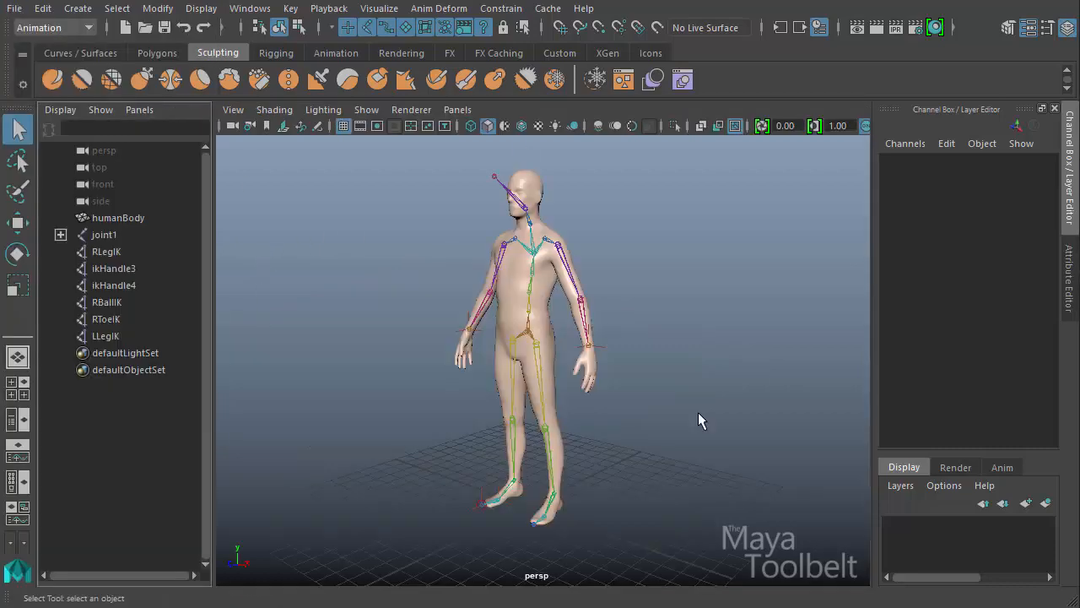
{"action": "left_click_drag", "start_coordinate": [734, 431], "coordinate": [827, 427], "text": "alt"}
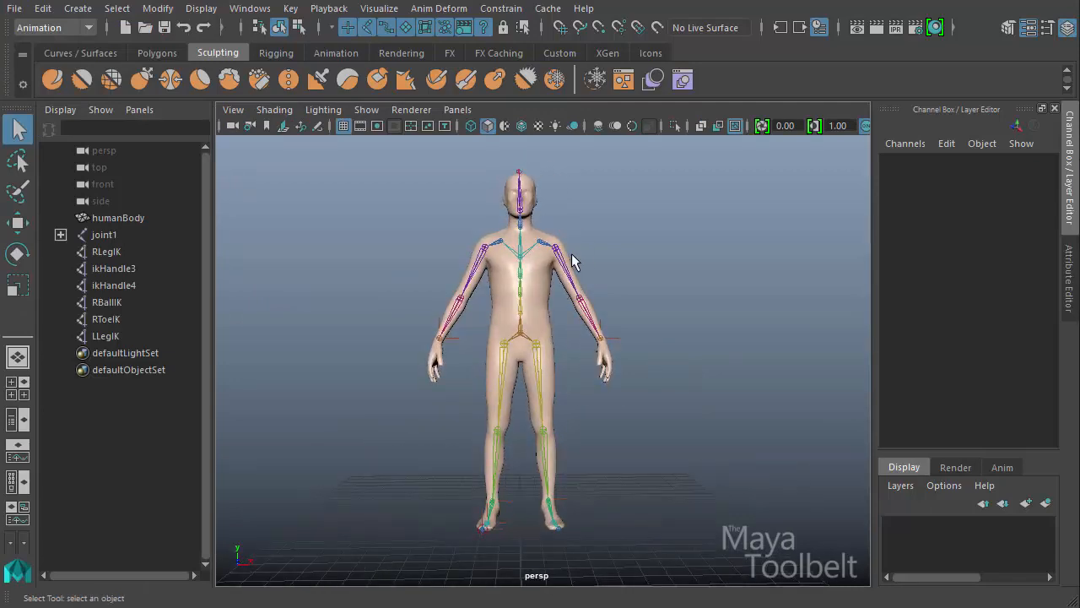
Step: Try posing the left arm by moving its wrist IK handle, ikHandle3, up and outward and then back inward
{"action": "left_click", "coordinate": [621, 346]}
{"action": "key", "text": "w"}
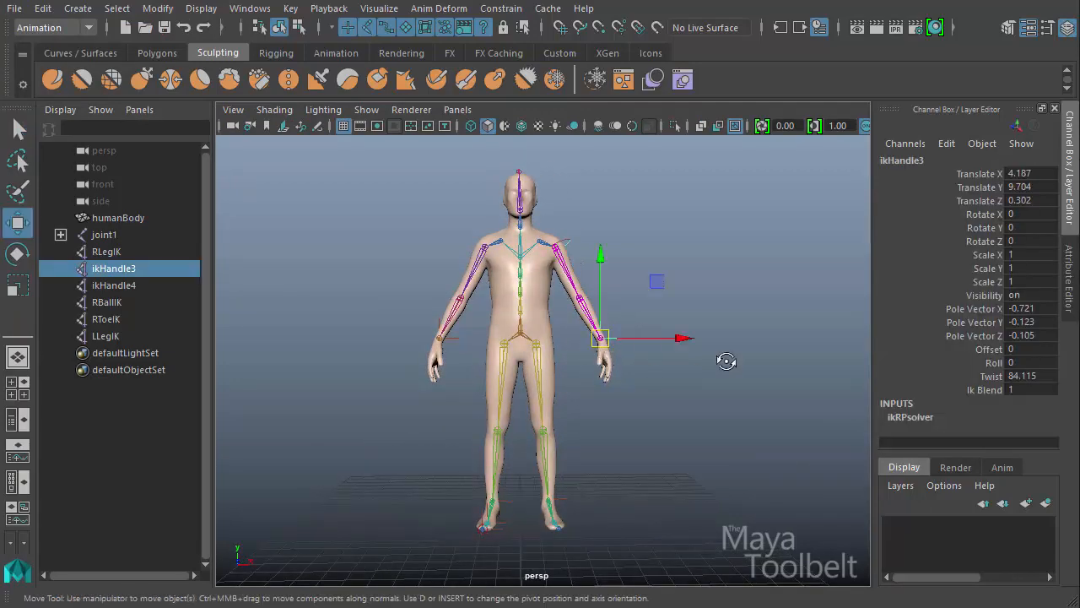
{"action": "left_click_drag", "start_coordinate": [723, 361], "coordinate": [657, 274], "text": "alt"}
{"action": "middle_click_drag", "start_coordinate": [657, 274], "coordinate": [705, 208]}
{"action": "left_click_drag", "start_coordinate": [705, 208], "coordinate": [692, 203]}
{"action": "left_click_drag", "start_coordinate": [671, 363], "coordinate": [390, 388], "text": "alt"}
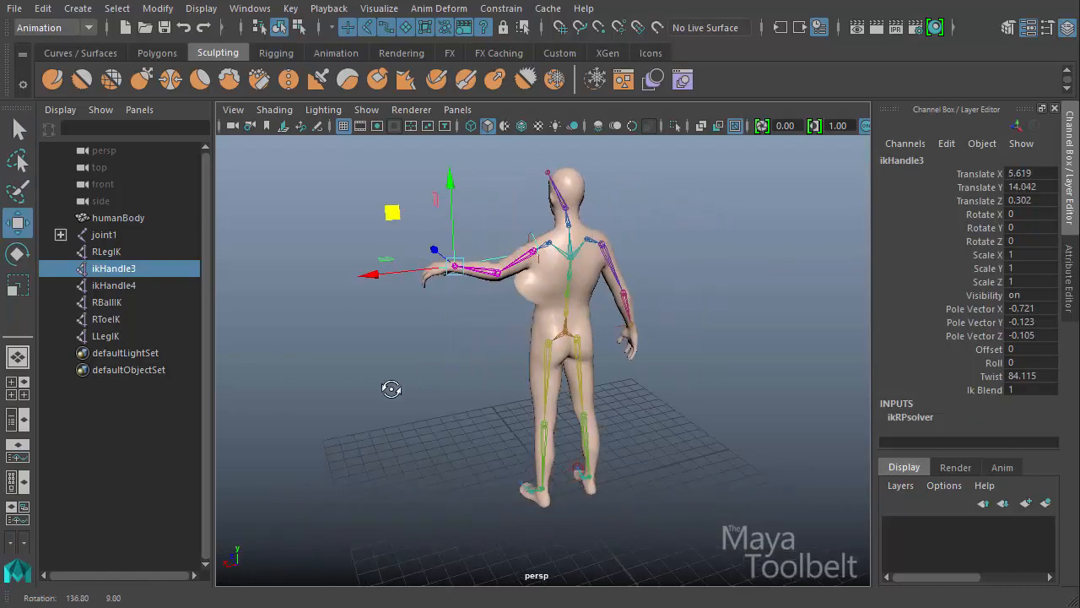
{"action": "right_click_drag", "start_coordinate": [506, 385], "coordinate": [606, 384], "text": "alt"}
{"action": "left_click_drag", "start_coordinate": [605, 385], "coordinate": [702, 401], "text": "alt"}
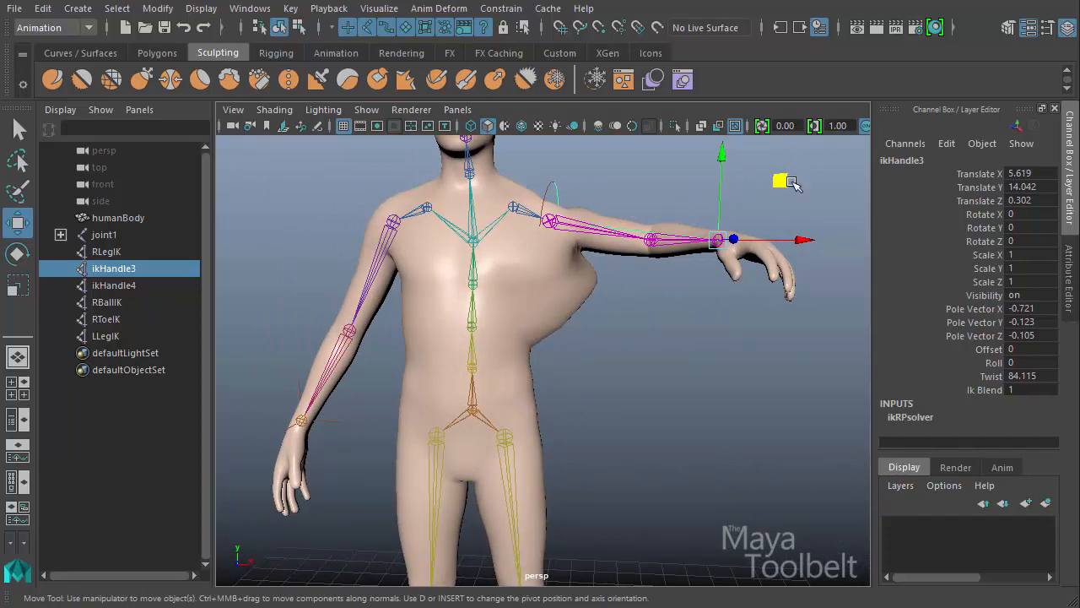
{"action": "middle_click_drag", "start_coordinate": [793, 184], "coordinate": [684, 226]}
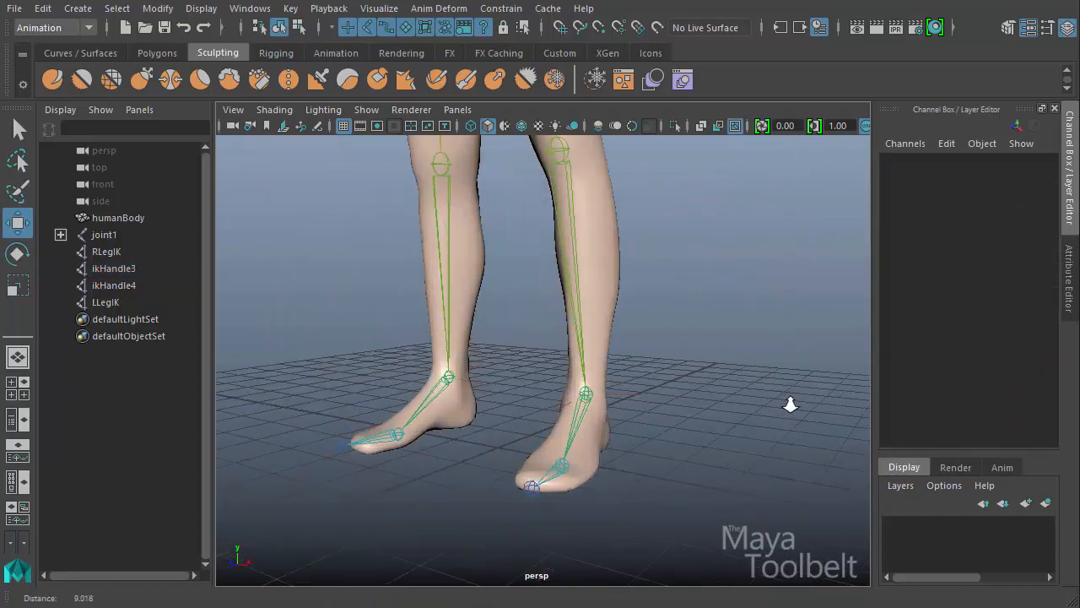
Step: Hide the grid and cycle the viewport background color to plain light gray
{"action": "left_click_drag", "start_coordinate": [789, 333], "coordinate": [670, 368], "text": "alt"}
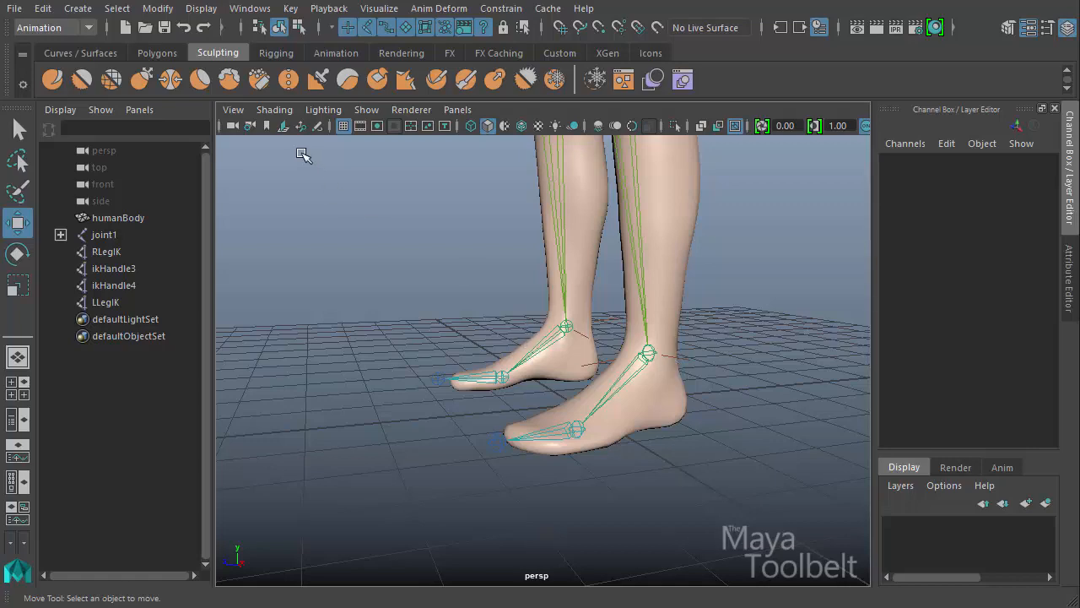
{"action": "left_click_drag", "start_coordinate": [380, 203], "coordinate": [483, 340], "text": "alt"}
{"action": "key", "text": "alt+b"}
{"action": "key", "text": "alt+b"}
{"action": "key", "text": "alt+b"}
Step: Select the left ankle's IK handle, LLegIK, and move it to test how the leg and foot follow
{"action": "left_click", "coordinate": [585, 341]}
{"action": "left_click_drag", "start_coordinate": [844, 291], "coordinate": [757, 279], "text": "alt"}
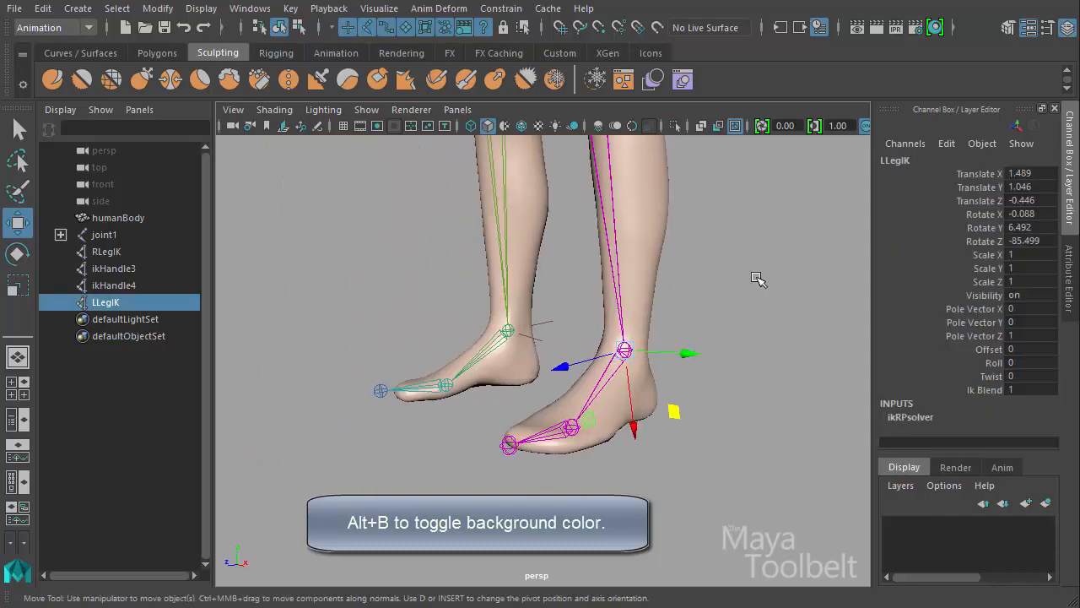
{"action": "middle_click_drag", "start_coordinate": [759, 270], "coordinate": [784, 329], "text": "alt"}
{"action": "right_click_drag", "start_coordinate": [784, 328], "coordinate": [442, 328], "text": "alt"}
{"action": "left_click_drag", "start_coordinate": [442, 329], "coordinate": [407, 310], "text": "alt"}
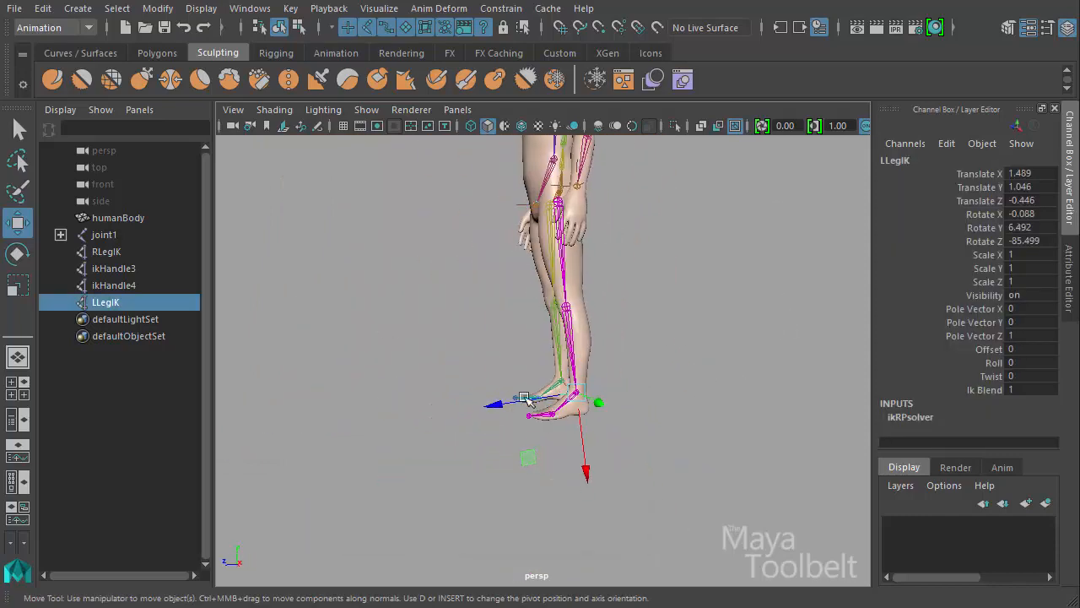
{"action": "left_click_drag", "start_coordinate": [526, 399], "coordinate": [615, 451], "text": "alt"}
{"action": "left_click_drag", "start_coordinate": [532, 458], "coordinate": [800, 439]}
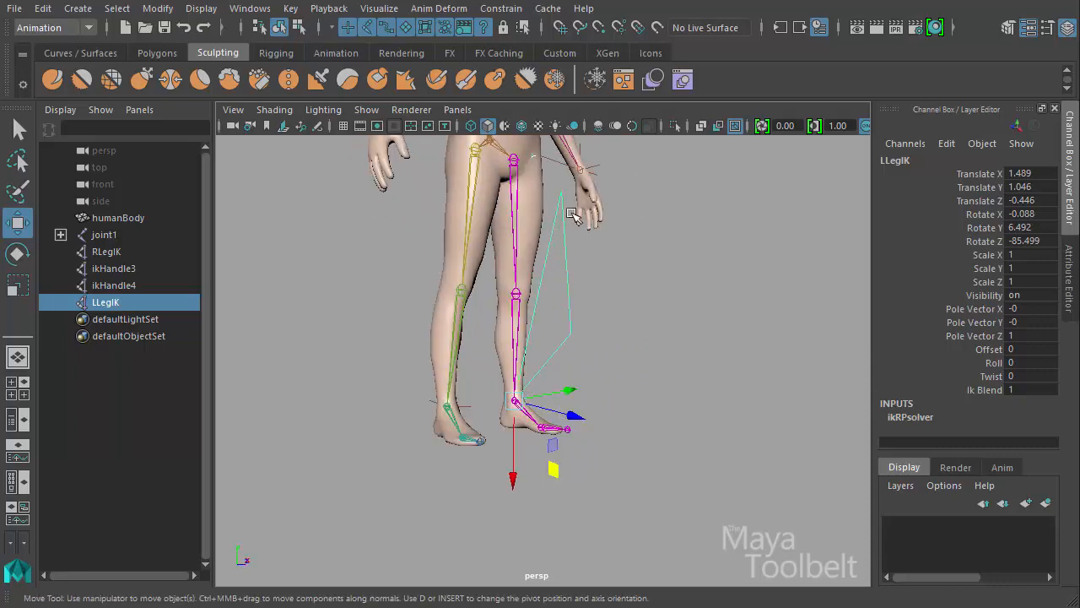
Step: Try lowering the root joint, joint1, to test the foot behavior, and undo the move
{"action": "left_click_drag", "start_coordinate": [706, 345], "coordinate": [601, 370], "text": "alt"}
{"action": "left_click", "coordinate": [506, 195]}
{"action": "left_click_drag", "start_coordinate": [632, 218], "coordinate": [551, 216], "text": "alt"}
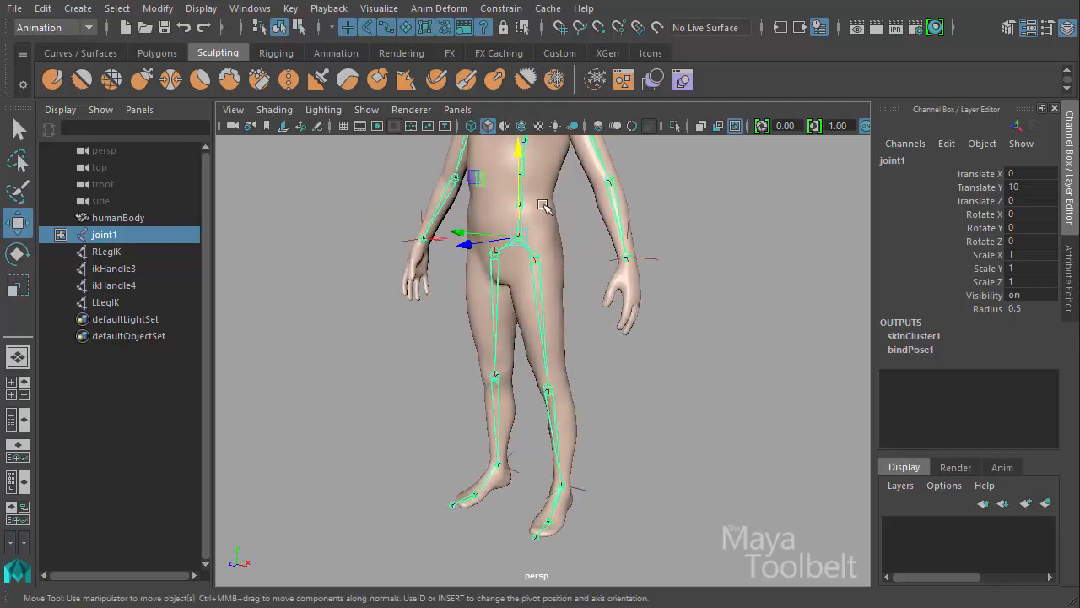
{"action": "left_click_drag", "start_coordinate": [517, 167], "coordinate": [516, 192]}
{"action": "key", "text": "ctrl+z"}
Step: Examine the left foot's ball joint with the Rotate tool active, and clear the selection
{"action": "left_click_drag", "start_coordinate": [576, 259], "coordinate": [518, 425], "text": "alt"}
{"action": "left_click_drag", "start_coordinate": [639, 400], "coordinate": [605, 372], "text": "alt"}
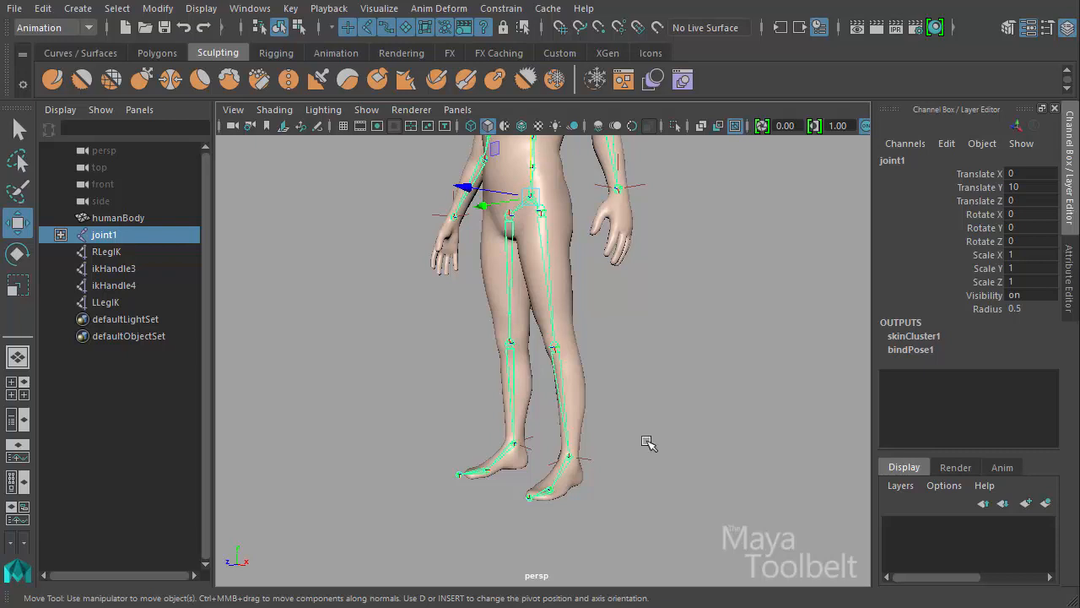
{"action": "left_click_drag", "start_coordinate": [432, 491], "coordinate": [448, 487], "text": "alt"}
{"action": "middle_click_drag", "start_coordinate": [448, 487], "coordinate": [464, 388], "text": "alt"}
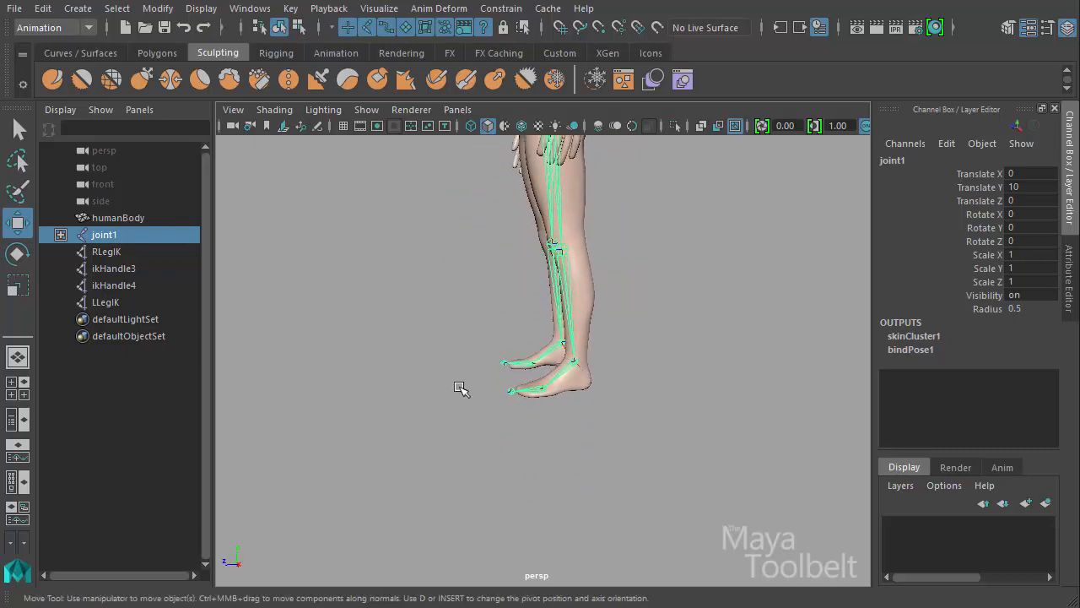
{"action": "right_click_drag", "start_coordinate": [464, 389], "coordinate": [709, 456], "text": "alt"}
{"action": "mouse_move", "coordinate": [709, 456]}
{"action": "left_mouse_down", "text": "alt"}
{"action": "mouse_move", "coordinate": [727, 439]}
{"action": "mouse_move", "coordinate": [646, 465]}
{"action": "mouse_move", "coordinate": [694, 464]}
{"action": "left_mouse_up", "text": "alt"}
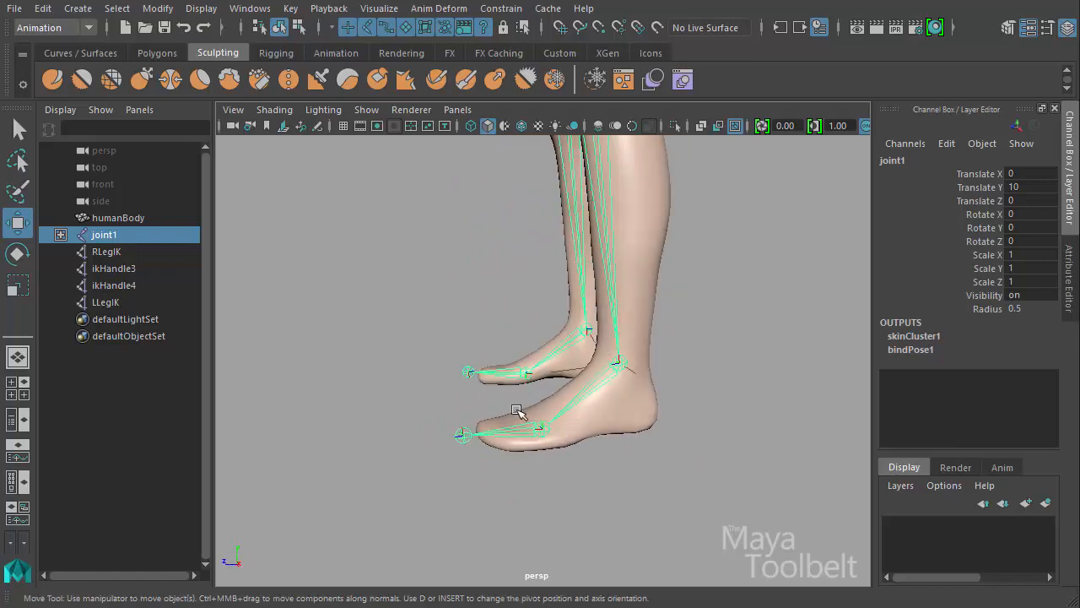
{"action": "left_click", "coordinate": [517, 429]}
{"action": "key", "text": "e"}
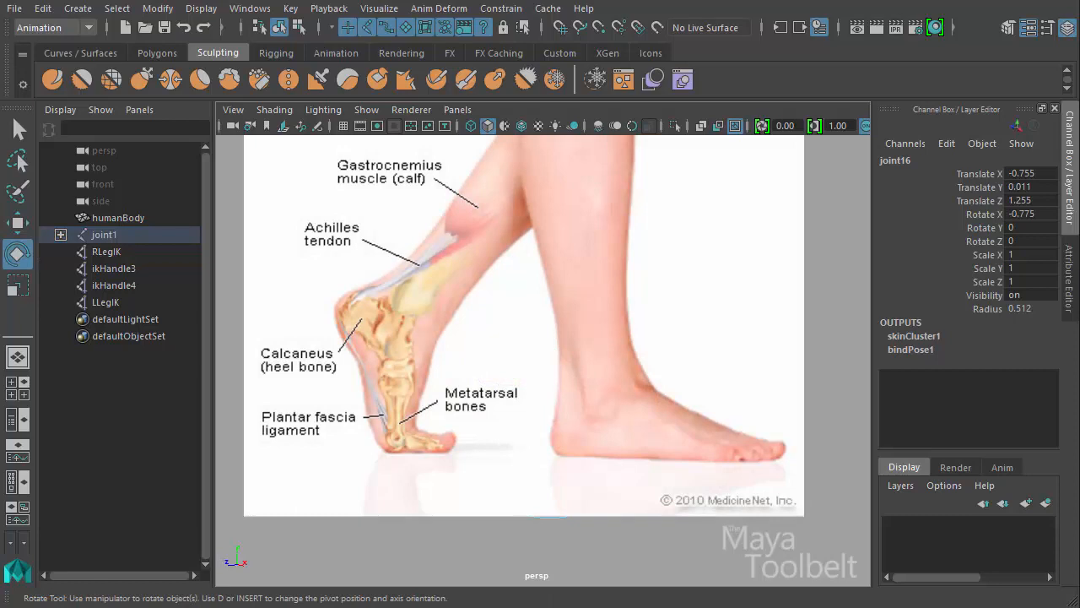
{"action": "left_click", "coordinate": [855, 333]}
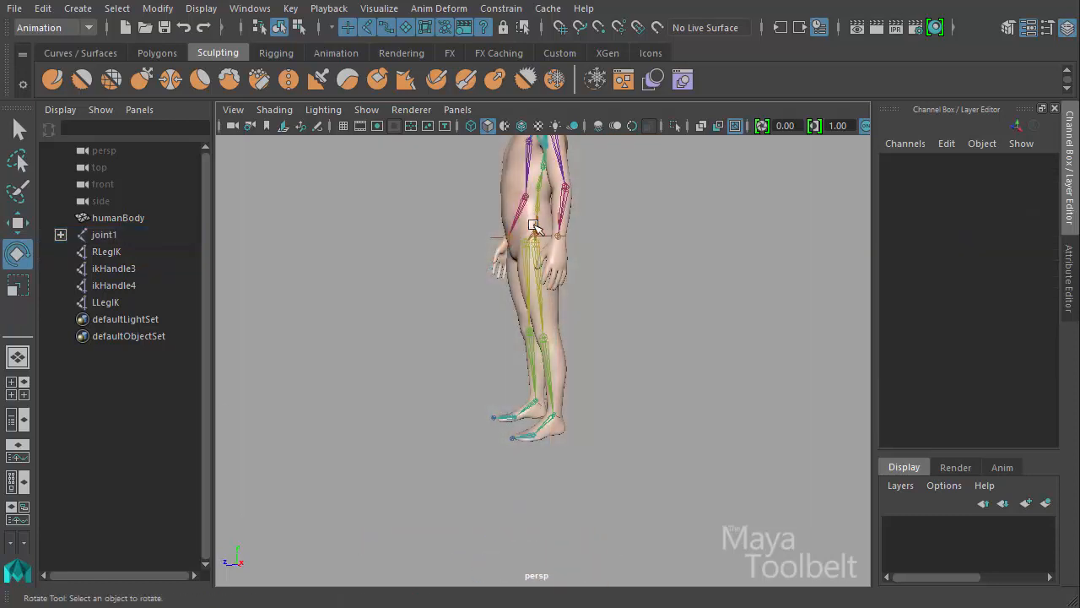
Step: Try lowering joint1 to a Translate Y of about 7.278 to bend the knees, and undo the move
{"action": "left_click", "coordinate": [530, 230]}
{"action": "key", "text": "w"}
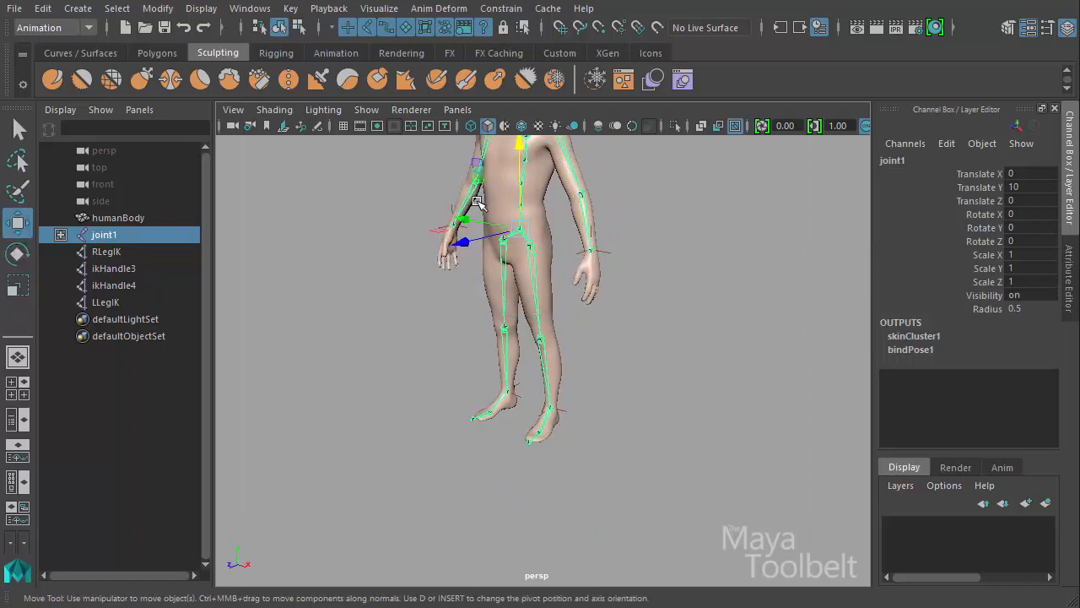
{"action": "left_click_drag", "start_coordinate": [515, 140], "coordinate": [488, 203]}
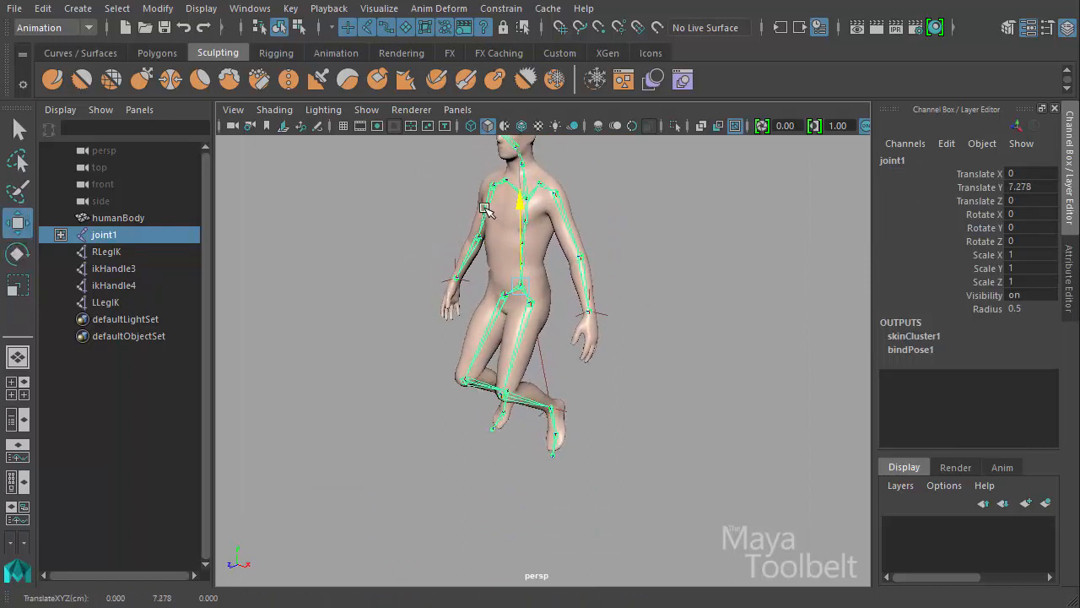
{"action": "left_click_drag", "start_coordinate": [709, 415], "coordinate": [596, 385], "text": "alt"}
{"action": "key", "text": "ctrl+z"}
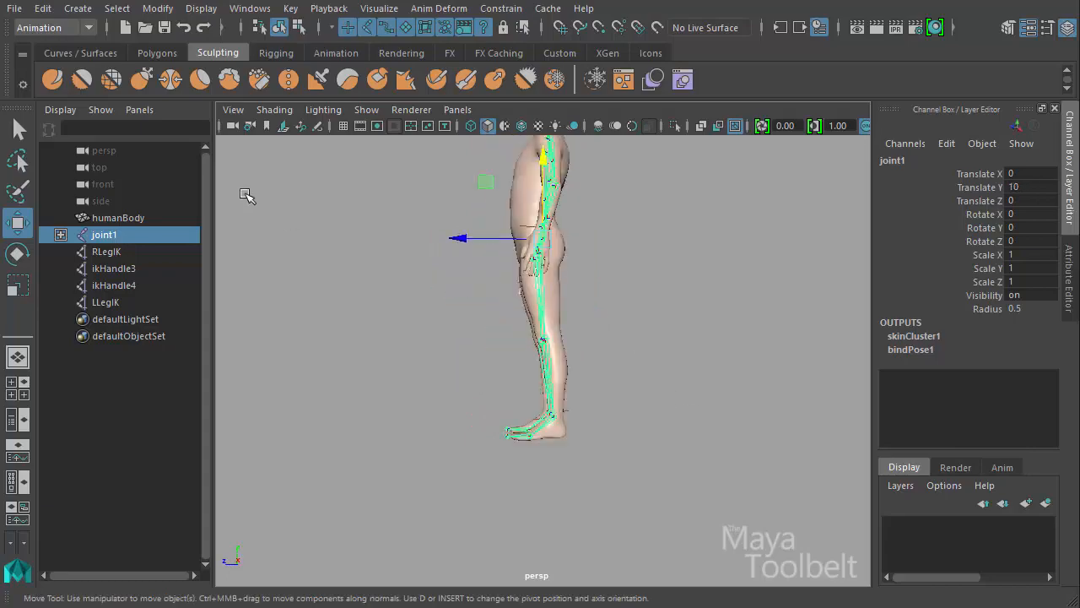
Step: Show the grid, try lowering joint1 to a Translate Y of about 9.256, and undo the move
{"action": "left_click", "coordinate": [343, 126]}
{"action": "left_click_drag", "start_coordinate": [344, 324], "coordinate": [405, 321], "text": "alt"}
{"action": "left_click_drag", "start_coordinate": [532, 160], "coordinate": [537, 168]}
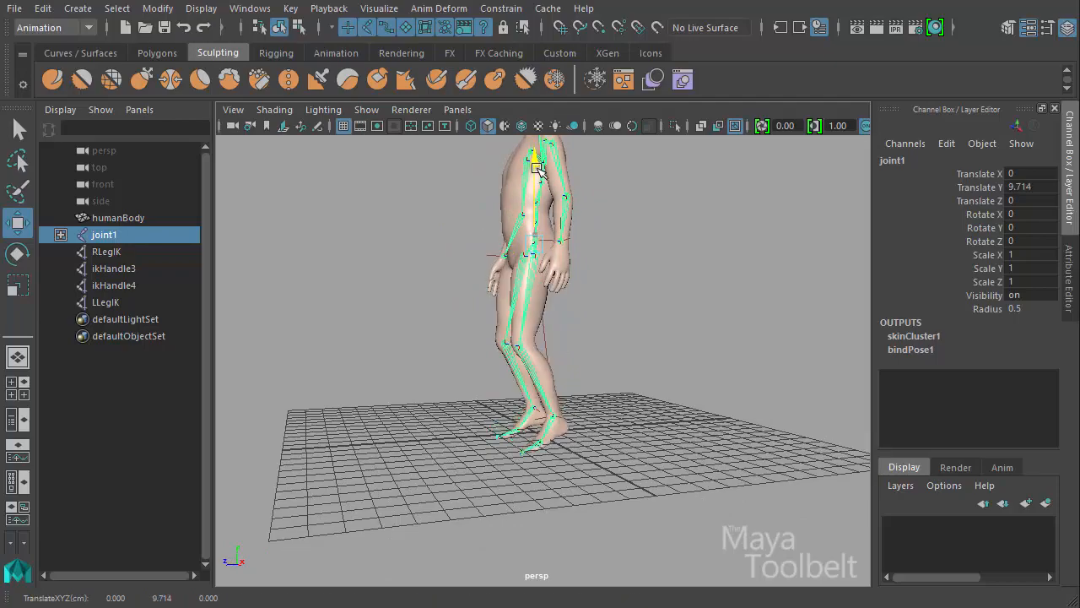
{"action": "left_click_drag", "start_coordinate": [658, 363], "coordinate": [682, 396], "text": "alt"}
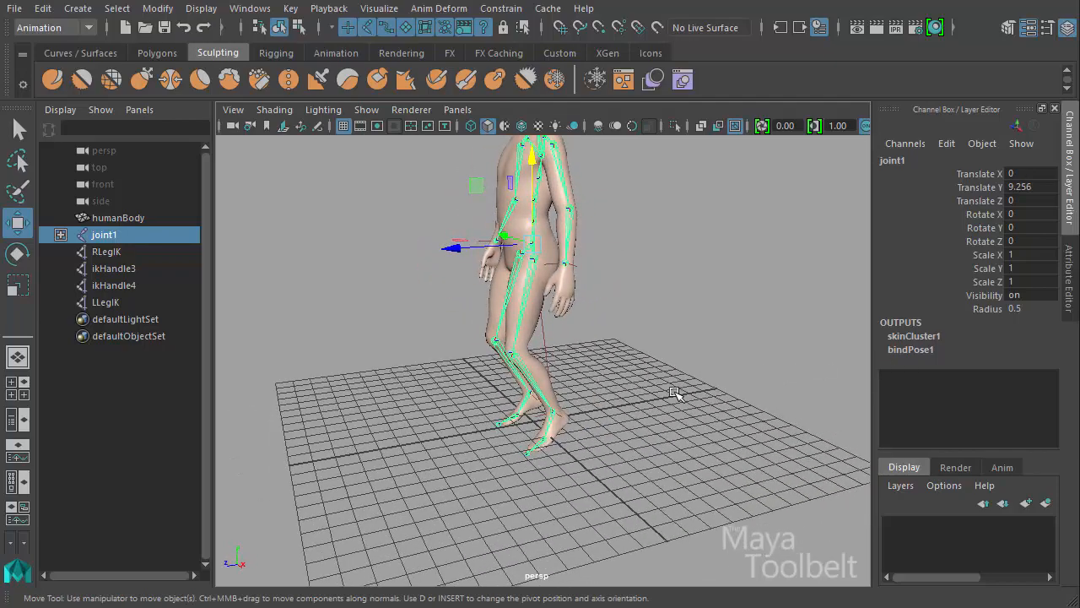
{"action": "left_click_drag", "start_coordinate": [295, 465], "coordinate": [491, 454], "text": "alt"}
{"action": "right_click_drag", "start_coordinate": [492, 453], "coordinate": [627, 473], "text": "alt"}
{"action": "left_click_drag", "start_coordinate": [627, 473], "coordinate": [564, 471], "text": "alt"}
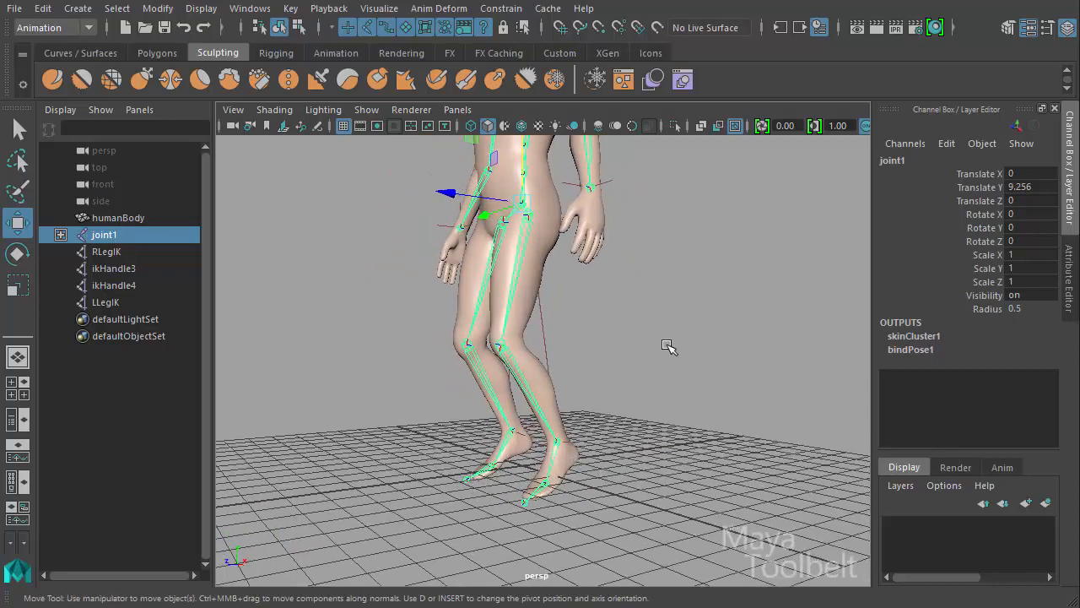
{"action": "key", "text": "ctrl+z"}
Step: Hide the grid and deselect the root joint
{"action": "left_click_drag", "start_coordinate": [652, 347], "coordinate": [549, 427], "text": "alt"}
{"action": "left_click_drag", "start_coordinate": [573, 467], "coordinate": [392, 154], "text": "alt"}
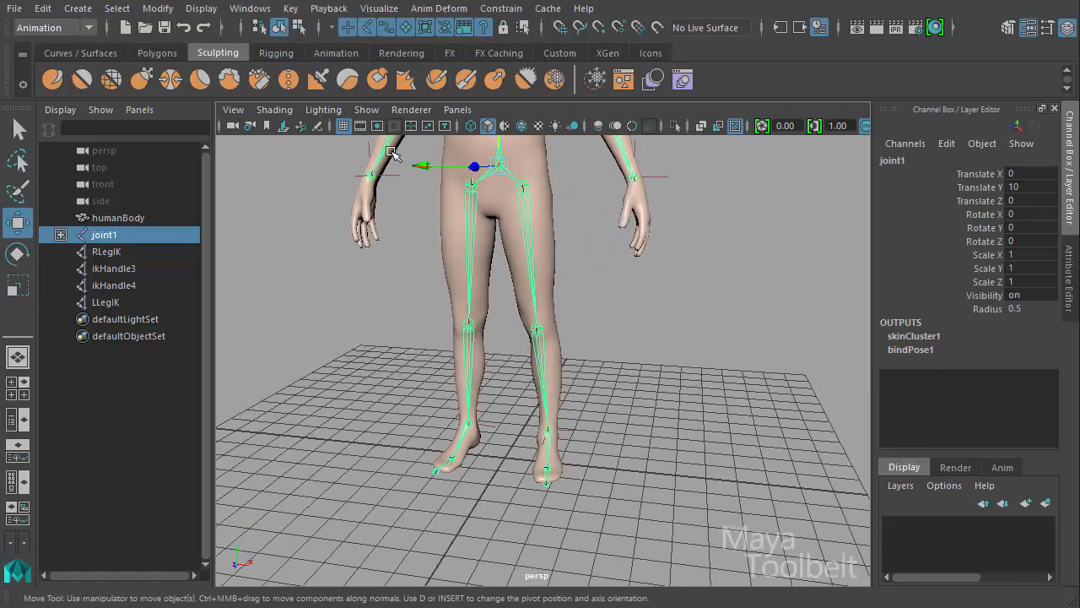
{"action": "left_click", "coordinate": [343, 126]}
{"action": "mouse_move", "coordinate": [759, 470]}
{"action": "left_mouse_down", "text": "alt"}
{"action": "mouse_move", "coordinate": [690, 465]}
{"action": "mouse_move", "coordinate": [779, 461]}
{"action": "mouse_move", "coordinate": [749, 467]}
{"action": "left_mouse_up", "text": "alt"}
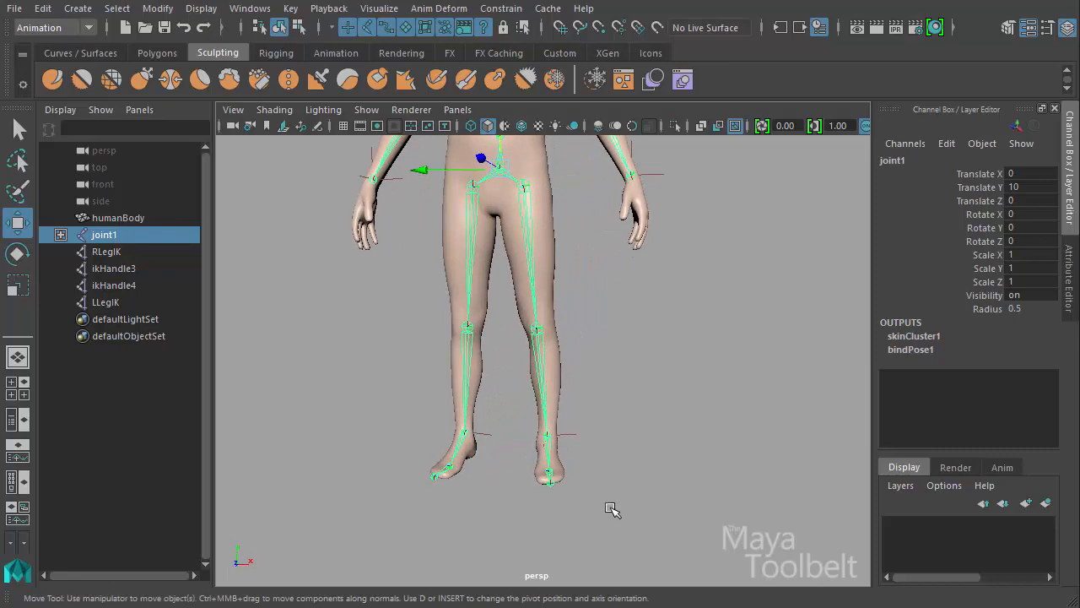
{"action": "right_click_drag", "start_coordinate": [612, 509], "coordinate": [692, 514], "text": "alt"}
{"action": "left_click_drag", "start_coordinate": [692, 514], "coordinate": [709, 497], "text": "alt"}
{"action": "left_click", "coordinate": [685, 412]}
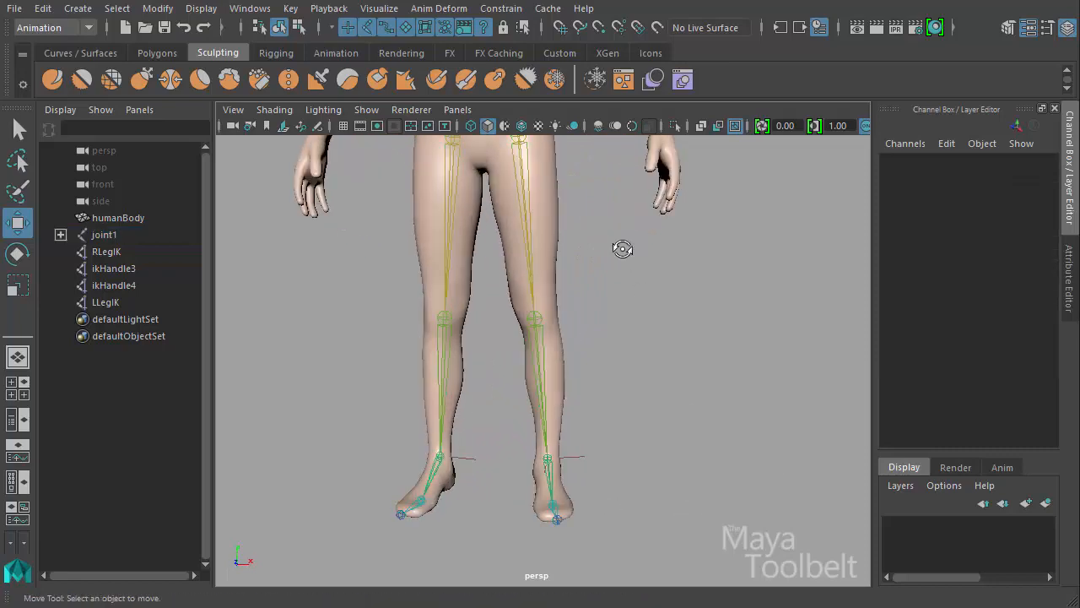
Step: Select the LLegIK handle and examine the left leg's ankle, ball and toe joints
{"action": "left_click_drag", "start_coordinate": [622, 245], "coordinate": [606, 432], "text": "alt"}
{"action": "left_click", "coordinate": [574, 458]}
{"action": "left_click_drag", "start_coordinate": [701, 330], "coordinate": [670, 389], "text": "alt"}
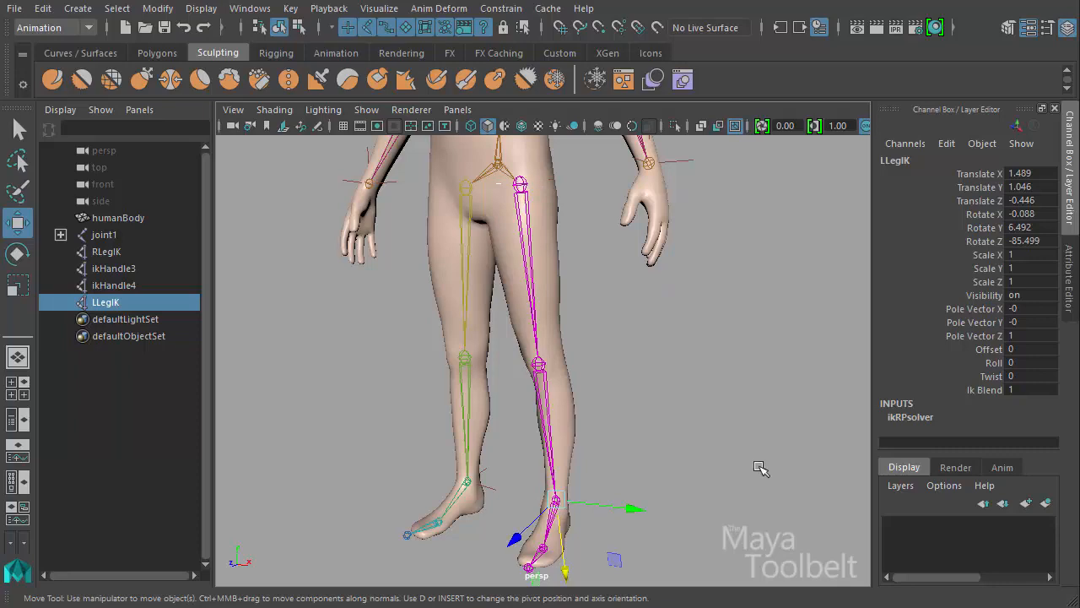
{"action": "left_click_drag", "start_coordinate": [759, 465], "coordinate": [738, 420], "text": "alt"}
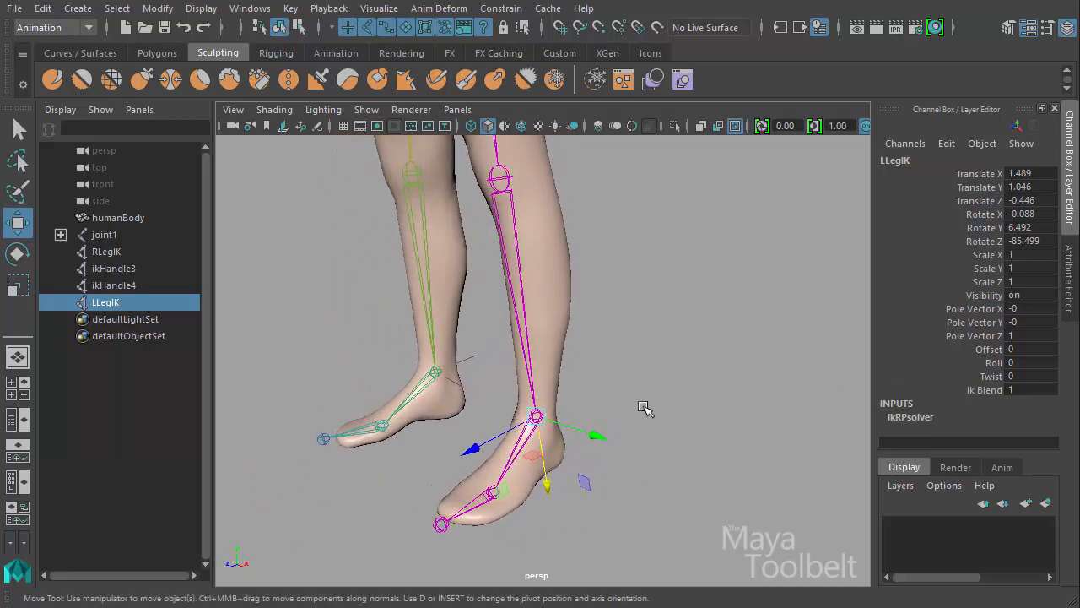
{"action": "middle_click_drag", "start_coordinate": [644, 410], "coordinate": [654, 384], "text": "alt"}
{"action": "scroll", "coordinate": [653, 384], "scroll_direction": "up", "scroll_amount": 1}
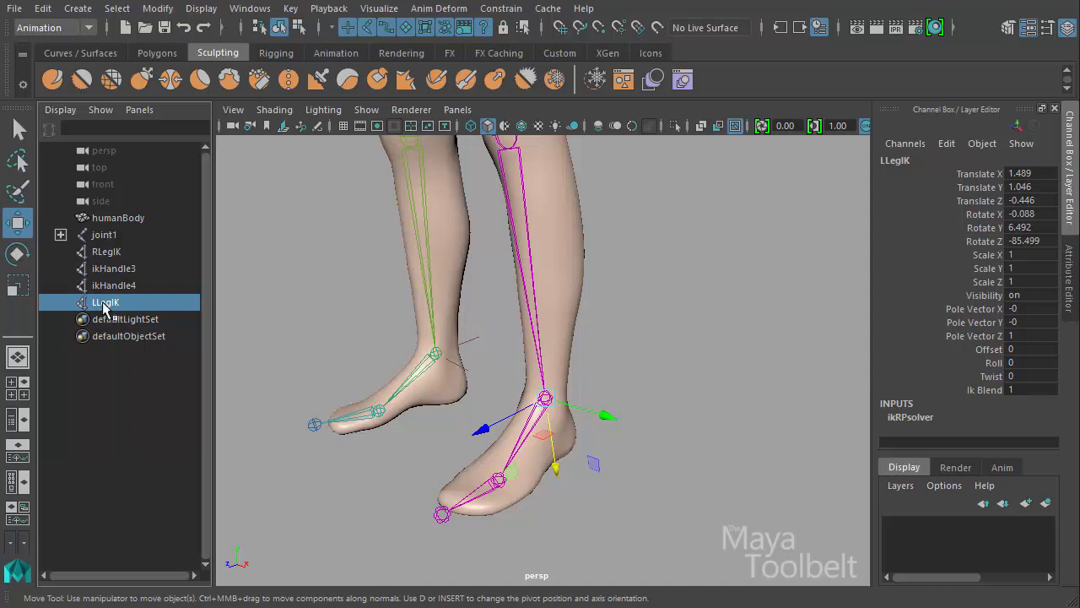
Step: Switch to the Rigging menu set and create a sticky Rotate-Plane Solver IK handle from the left ankle joint to the foot's ball joint
{"action": "left_click", "coordinate": [74, 29]}
{"action": "left_click", "coordinate": [50, 61]}
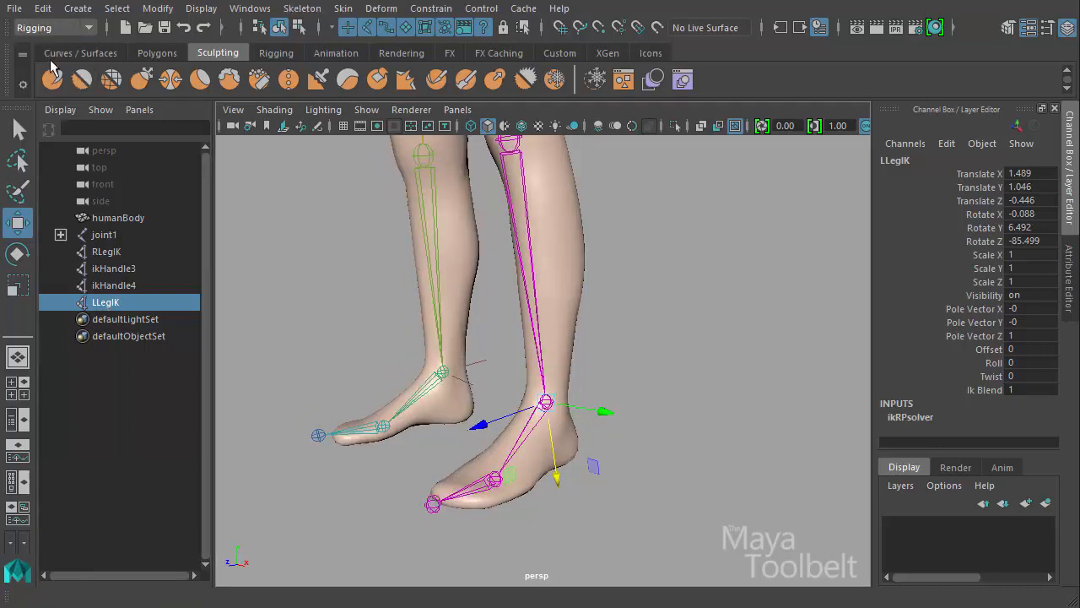
{"action": "left_click", "coordinate": [306, 10]}
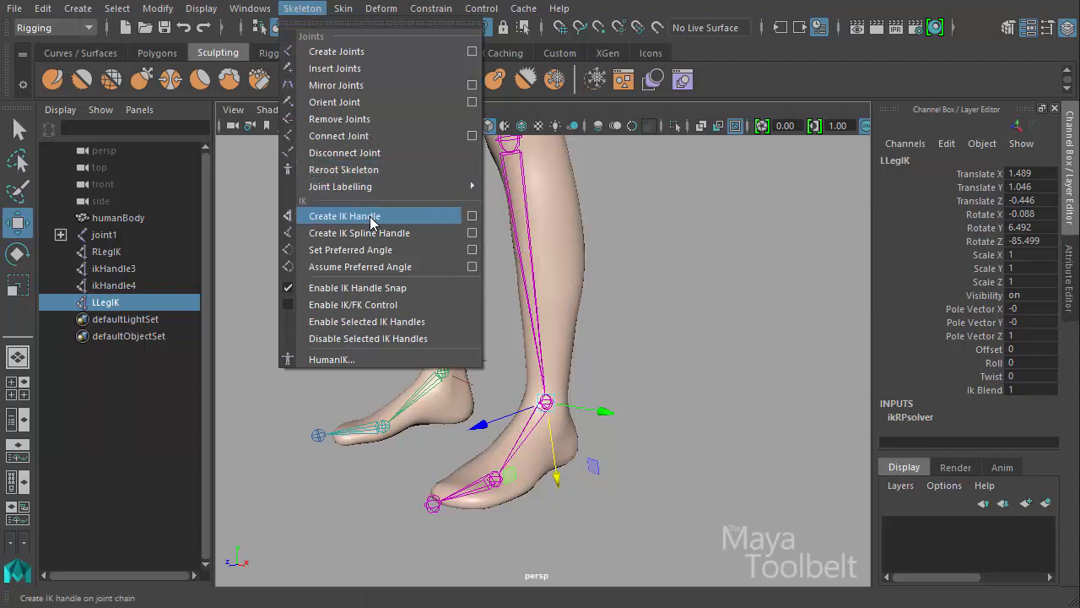
{"action": "left_click", "coordinate": [472, 216]}
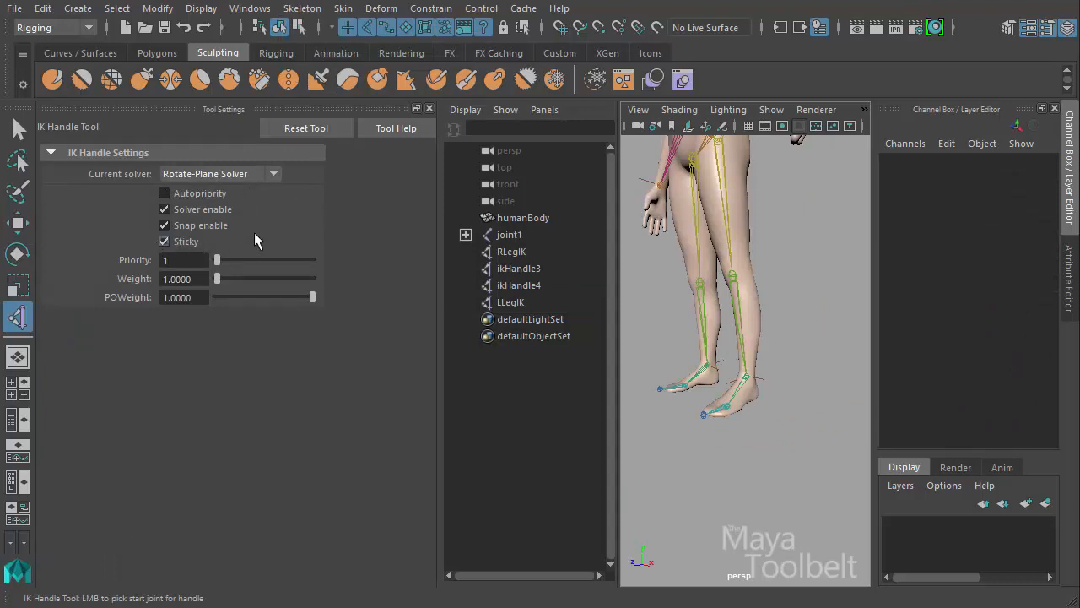
{"action": "left_click", "coordinate": [429, 109]}
{"action": "left_click_drag", "start_coordinate": [654, 441], "coordinate": [567, 432], "text": "alt"}
{"action": "left_click", "coordinate": [545, 403]}
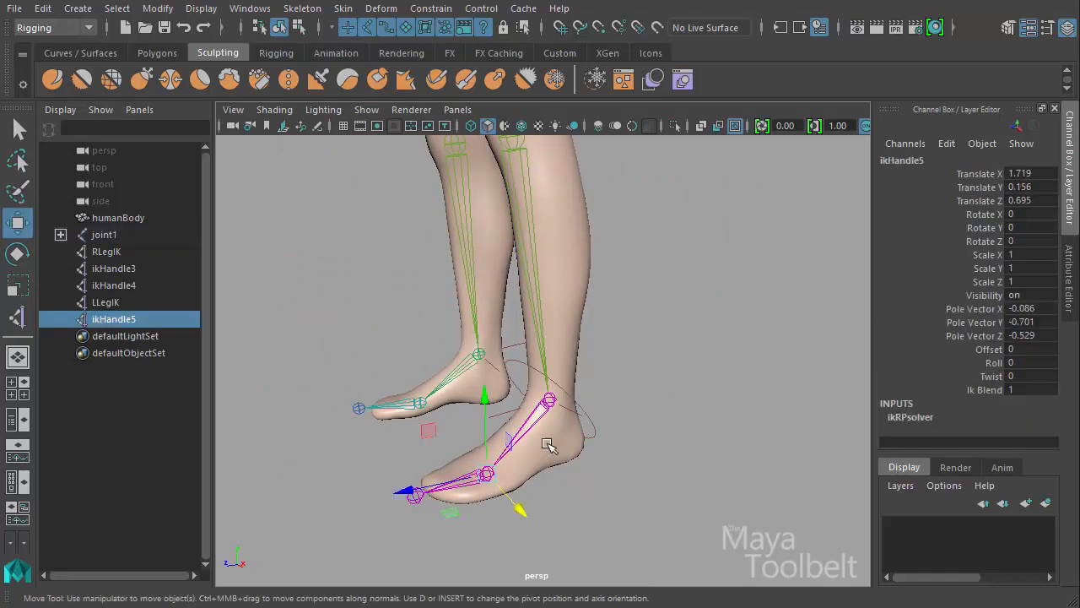
{"action": "left_click_drag", "start_coordinate": [656, 506], "coordinate": [554, 412], "text": "alt"}
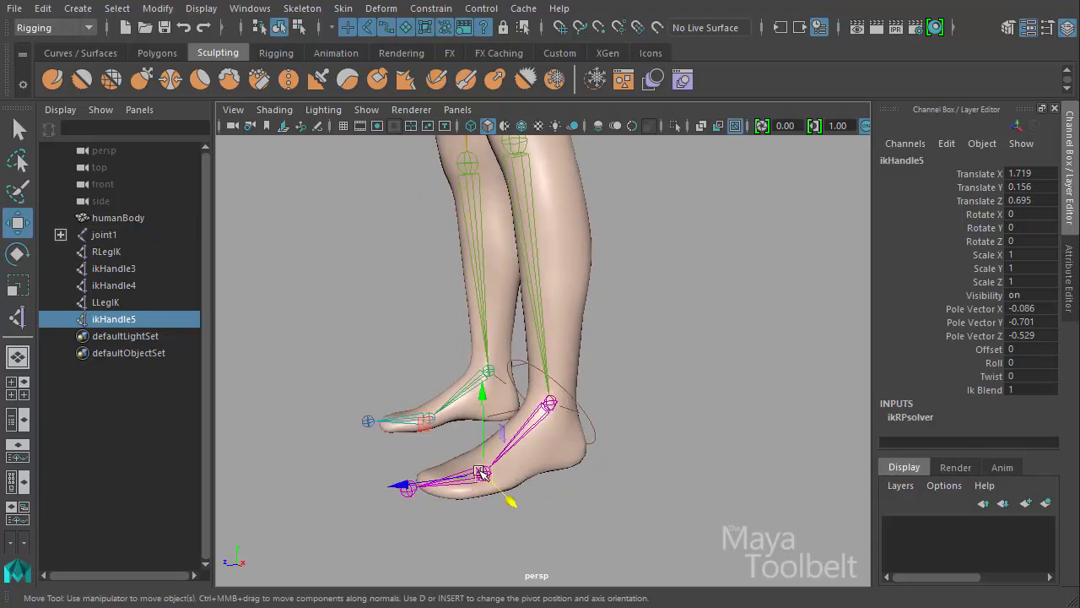
Step: Create an IK handle from the left foot's ball joint to its toe joint
{"action": "left_click_drag", "start_coordinate": [641, 498], "coordinate": [660, 500], "text": "alt"}
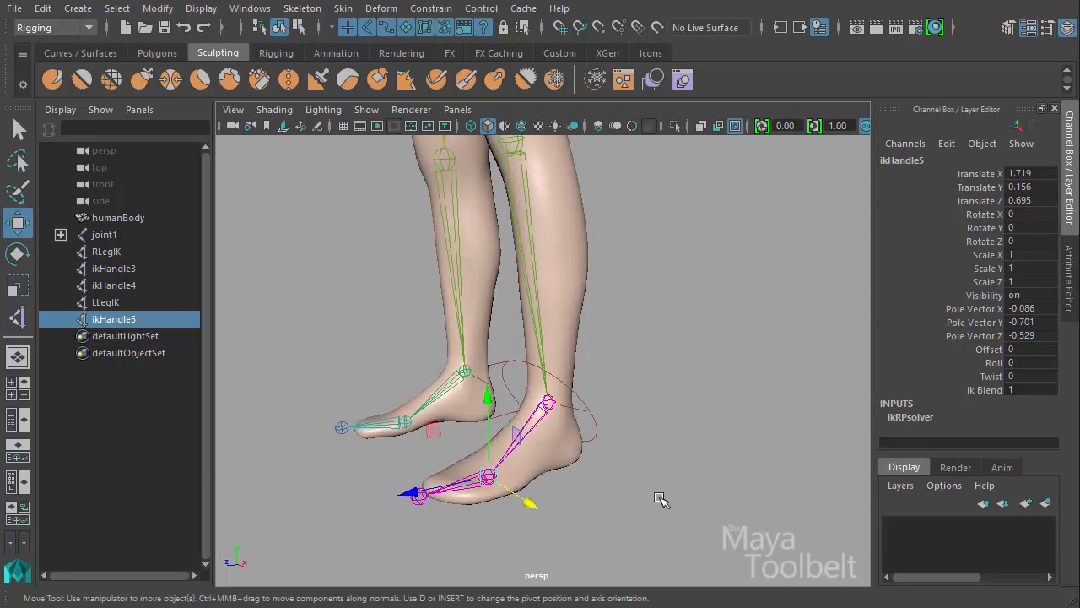
{"action": "key", "text": "y"}
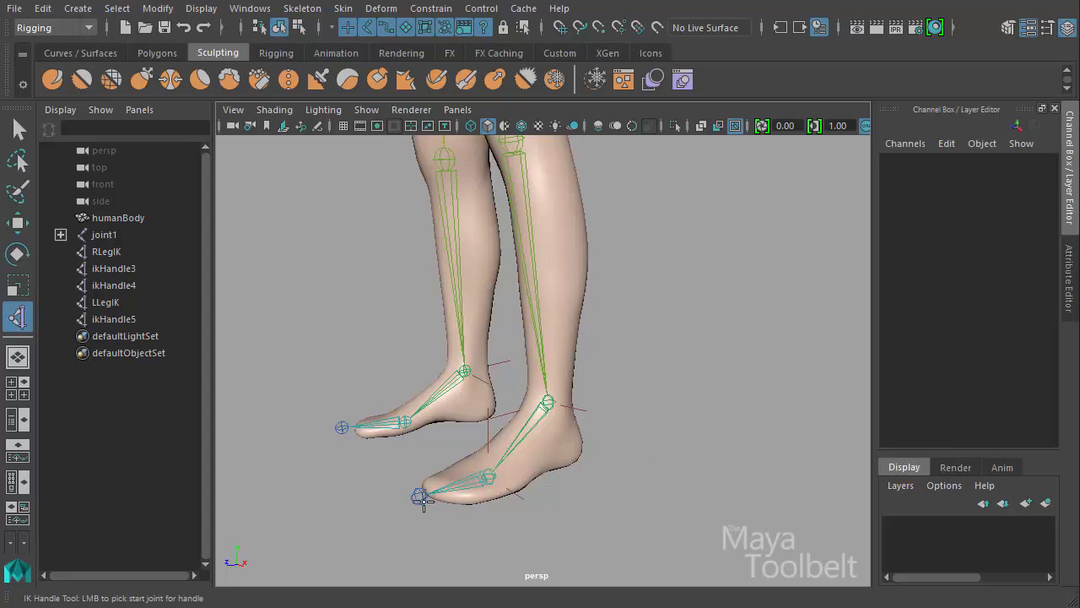
{"action": "left_click", "coordinate": [488, 475]}
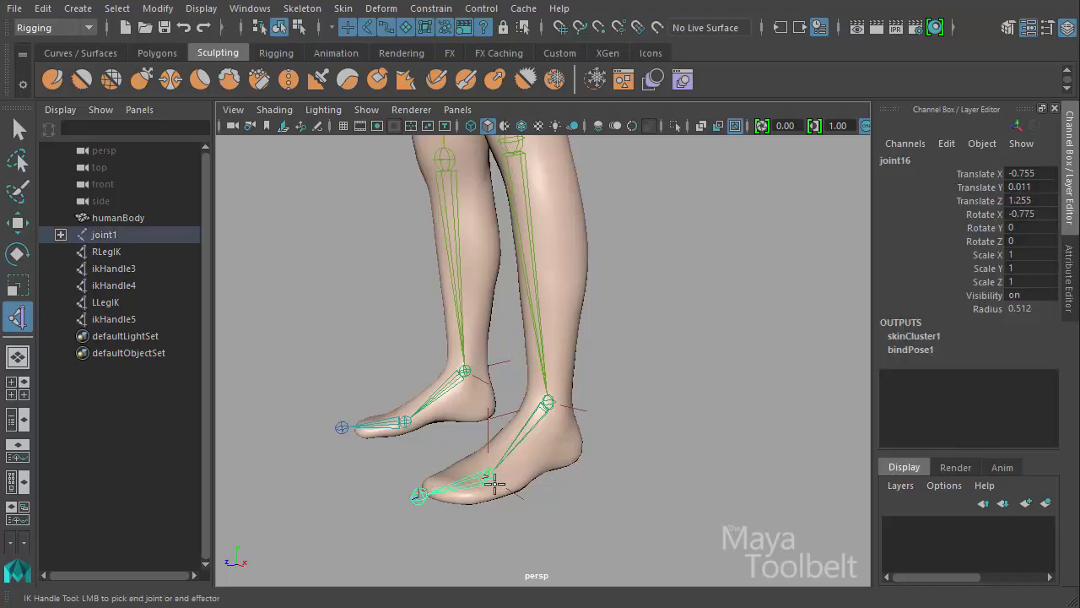
{"action": "left_click", "coordinate": [421, 494]}
{"action": "mouse_move", "coordinate": [665, 475]}
{"action": "left_mouse_down", "text": "alt"}
{"action": "mouse_move", "coordinate": [586, 504]}
{"action": "mouse_move", "coordinate": [586, 528]}
{"action": "mouse_move", "coordinate": [729, 441]}
{"action": "mouse_move", "coordinate": [659, 462]}
{"action": "left_mouse_up", "text": "alt"}
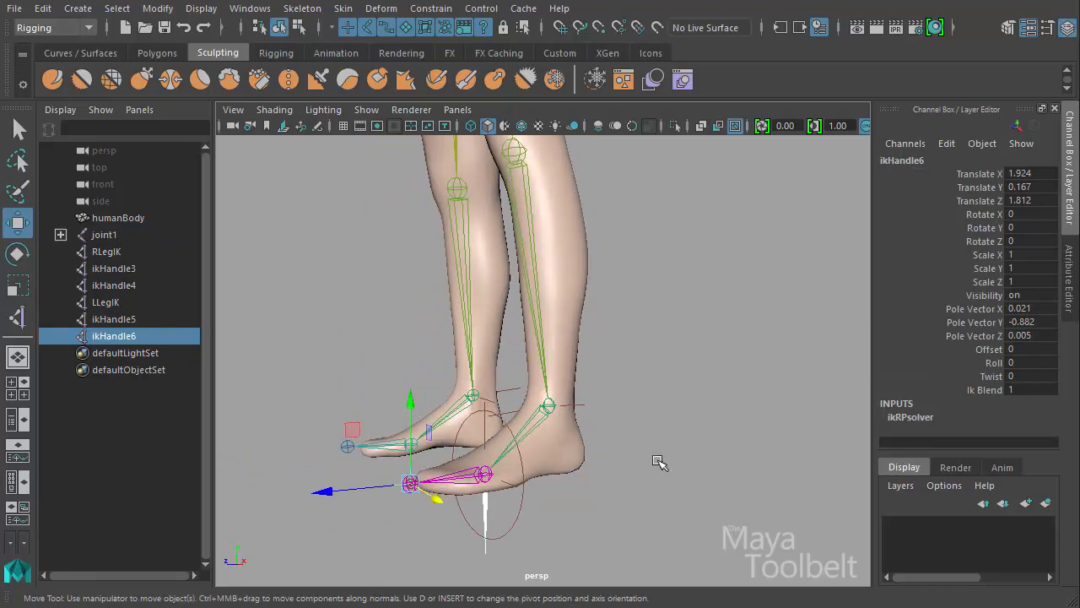
Step: Rename ikHandle5, the handle at the ball of the left foot, as LBallIK
{"action": "left_click", "coordinate": [127, 326]}
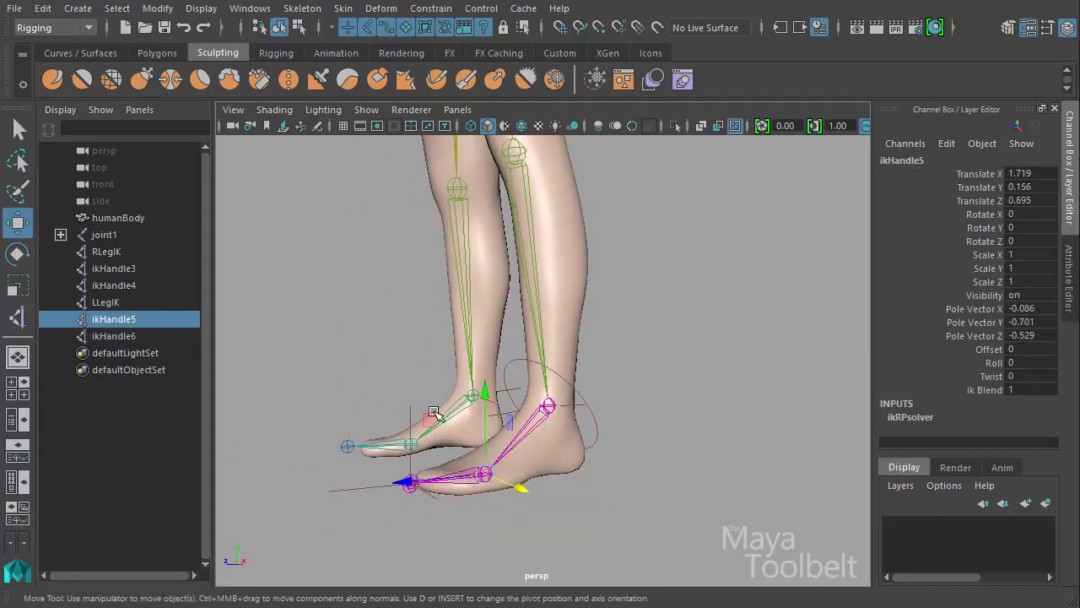
{"action": "left_click_drag", "start_coordinate": [436, 415], "coordinate": [457, 433], "text": "alt"}
{"action": "double_click", "coordinate": [122, 321]}
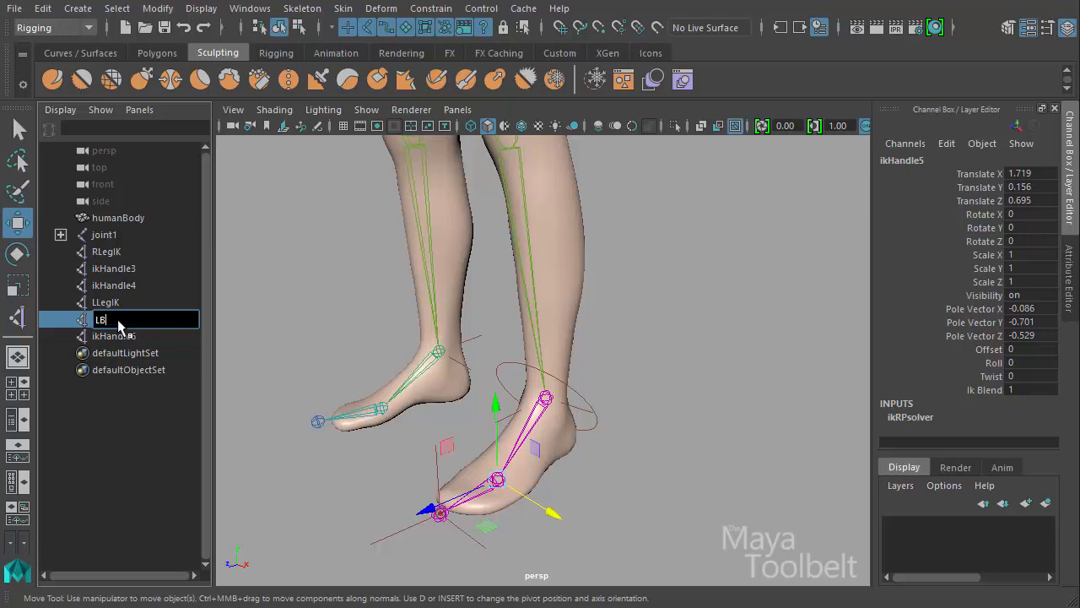
{"action": "type", "text": "LBallIK"}
{"action": "key", "text": "Return"}
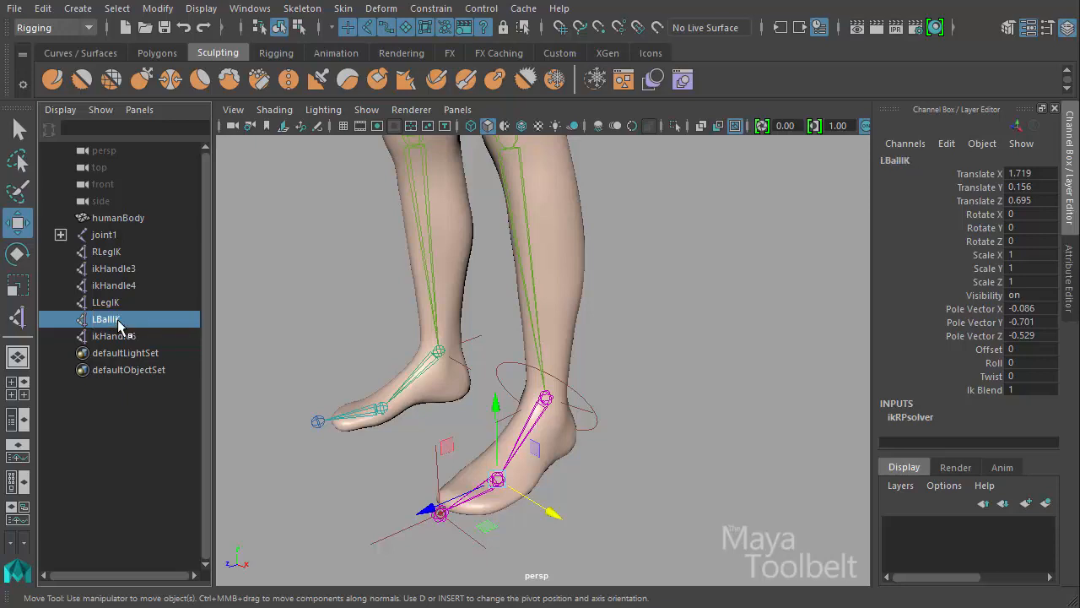
Step: Rename ikHandle6, the handle at the left toe, as LToeIK
{"action": "left_click", "coordinate": [114, 336]}
{"action": "double_click", "coordinate": [117, 338]}
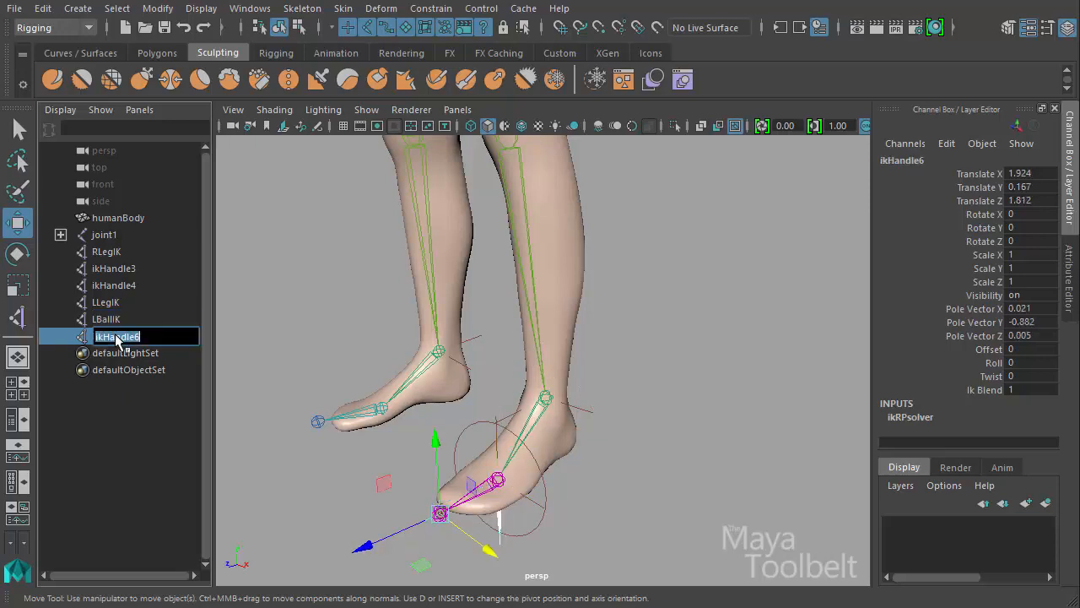
{"action": "type", "text": "LToeIK"}
{"action": "key", "text": "Return"}
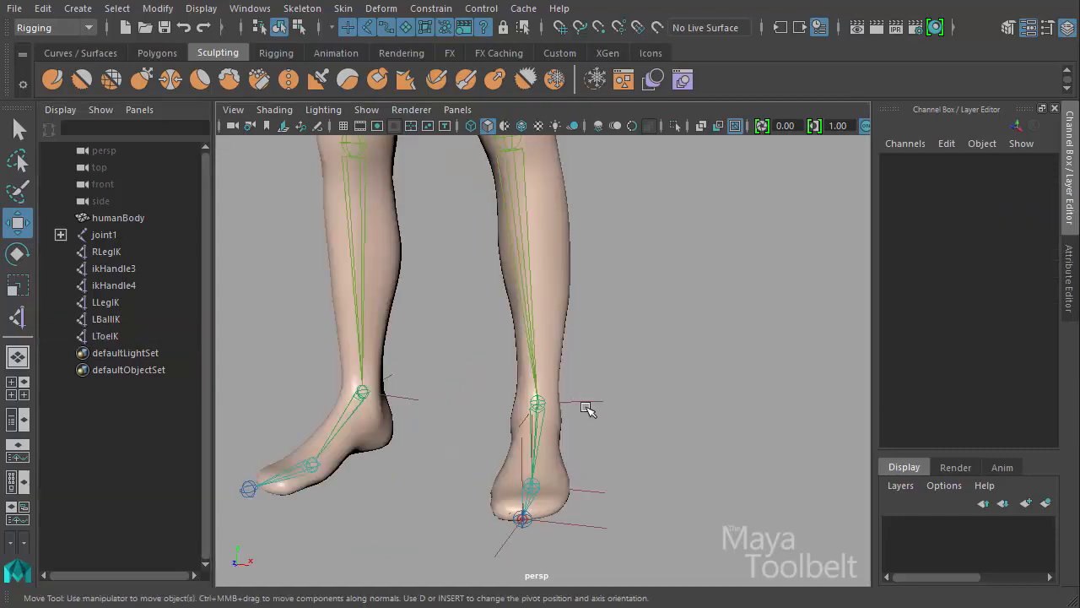
Step: Select the LLegIK handle at the left ankle, examine it, and clear the selection
{"action": "left_click", "coordinate": [584, 404]}
{"action": "left_click_drag", "start_coordinate": [590, 469], "coordinate": [585, 540]}
{"action": "left_click_drag", "start_coordinate": [665, 540], "coordinate": [550, 494], "text": "alt"}
{"action": "left_click_drag", "start_coordinate": [610, 480], "coordinate": [657, 475], "text": "alt"}
{"action": "left_click_drag", "start_coordinate": [633, 423], "coordinate": [581, 373]}
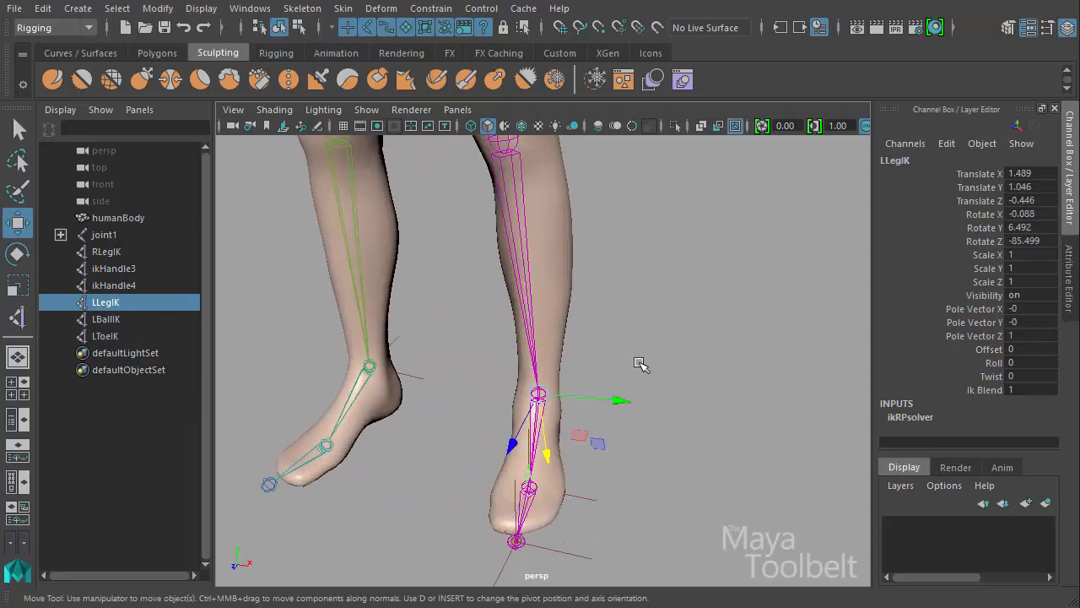
{"action": "left_click", "coordinate": [640, 364]}
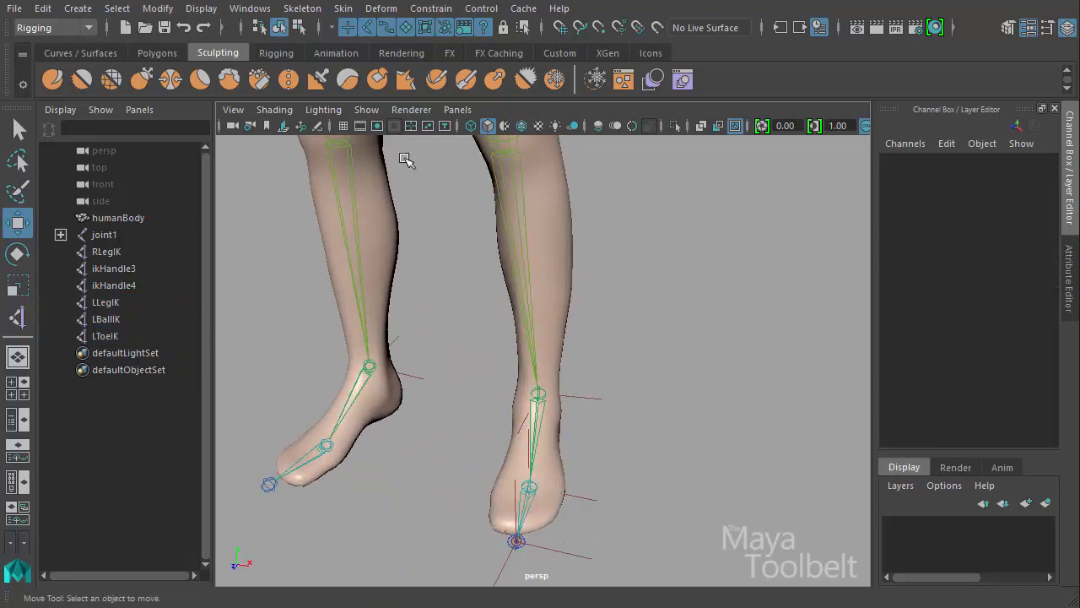
Step: Hide the polygons in the viewport to examine the left foot's three IK handles, and show the polygons again
{"action": "left_click", "coordinate": [366, 110]}
{"action": "left_click", "coordinate": [378, 213]}
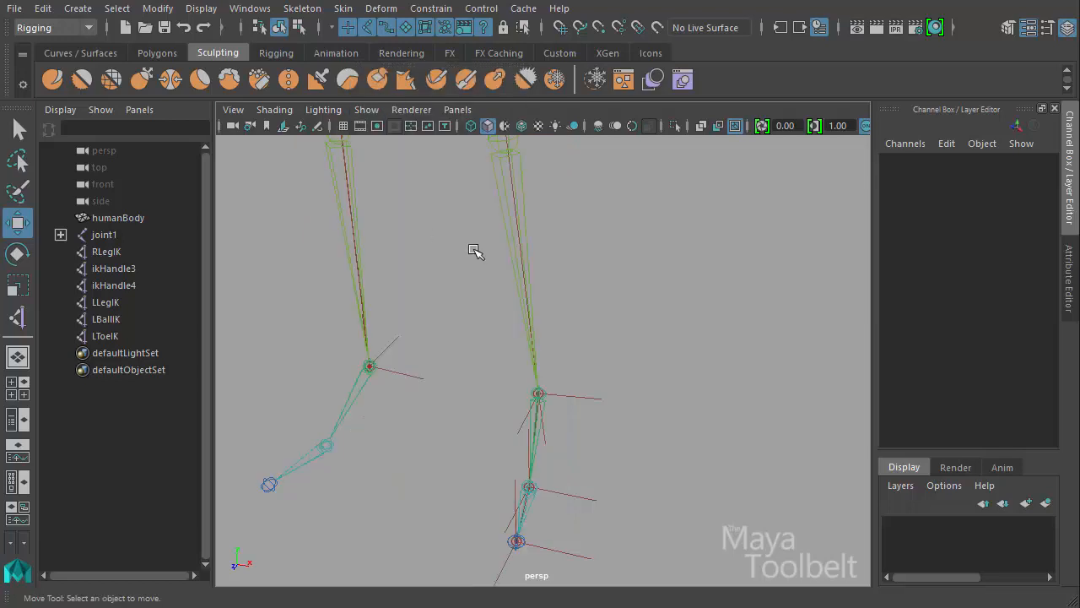
{"action": "left_click_drag", "start_coordinate": [474, 251], "coordinate": [540, 354], "text": "alt"}
{"action": "left_click_drag", "start_coordinate": [563, 282], "coordinate": [532, 330], "text": "alt"}
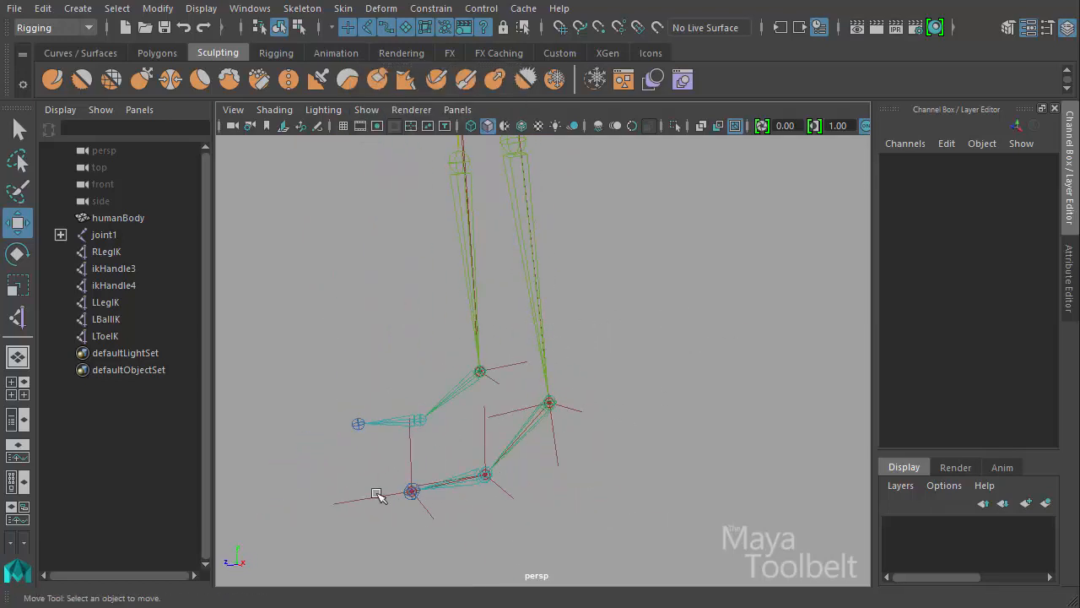
{"action": "left_click_drag", "start_coordinate": [378, 495], "coordinate": [712, 365], "text": "alt"}
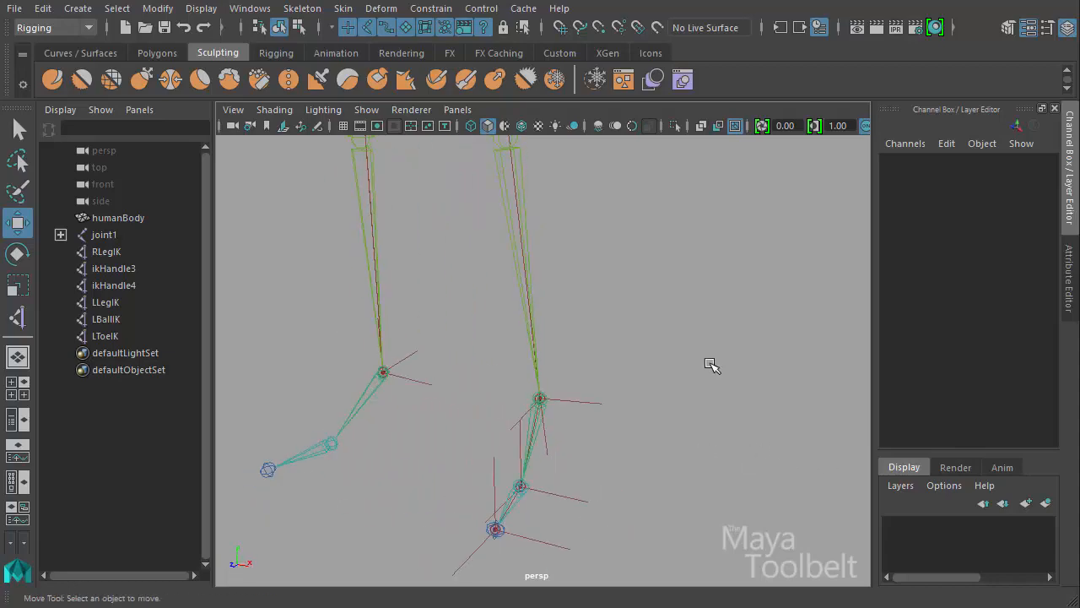
{"action": "left_click", "coordinate": [365, 110]}
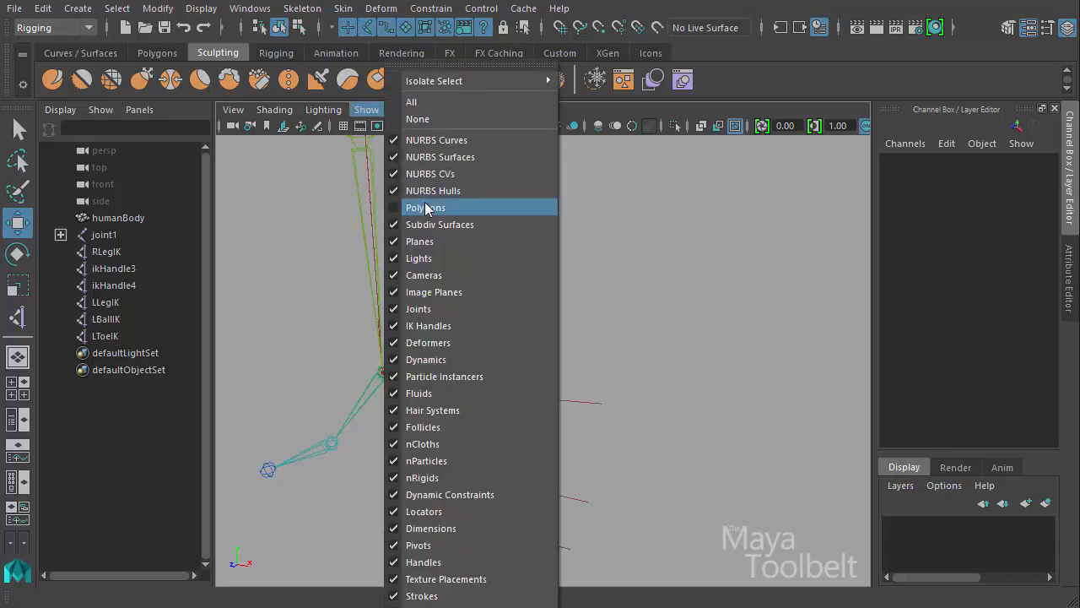
{"action": "left_click", "coordinate": [426, 207]}
Step: Examine the feet and both leg chains by selecting the LLegIK handle and the RLegIK handle in turn
{"action": "left_click_drag", "start_coordinate": [642, 309], "coordinate": [566, 309], "text": "alt"}
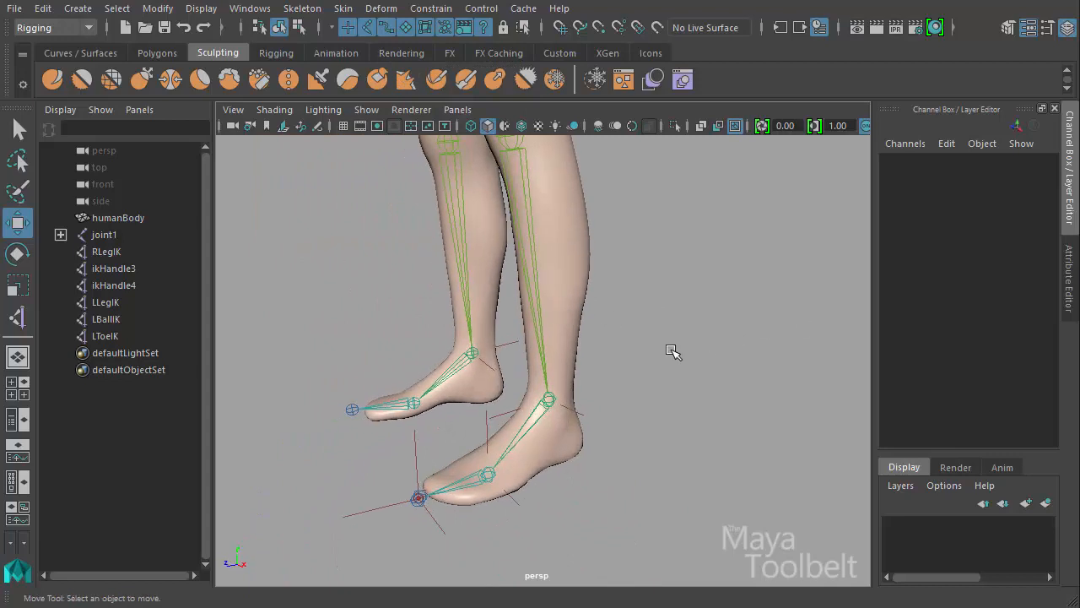
{"action": "left_click_drag", "start_coordinate": [587, 390], "coordinate": [536, 419], "text": "alt"}
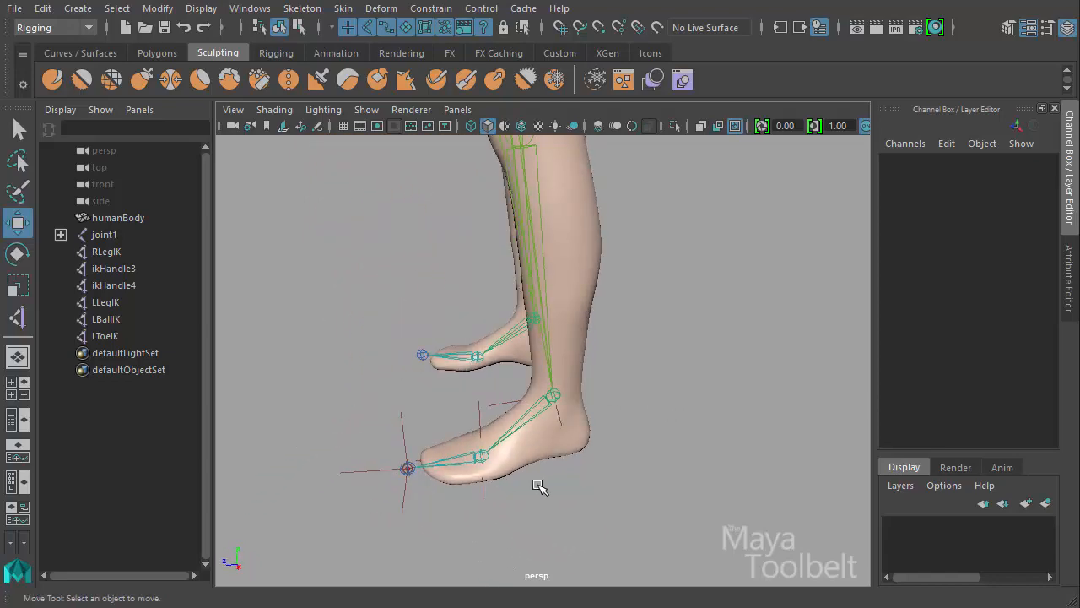
{"action": "left_click_drag", "start_coordinate": [574, 513], "coordinate": [672, 492], "text": "alt"}
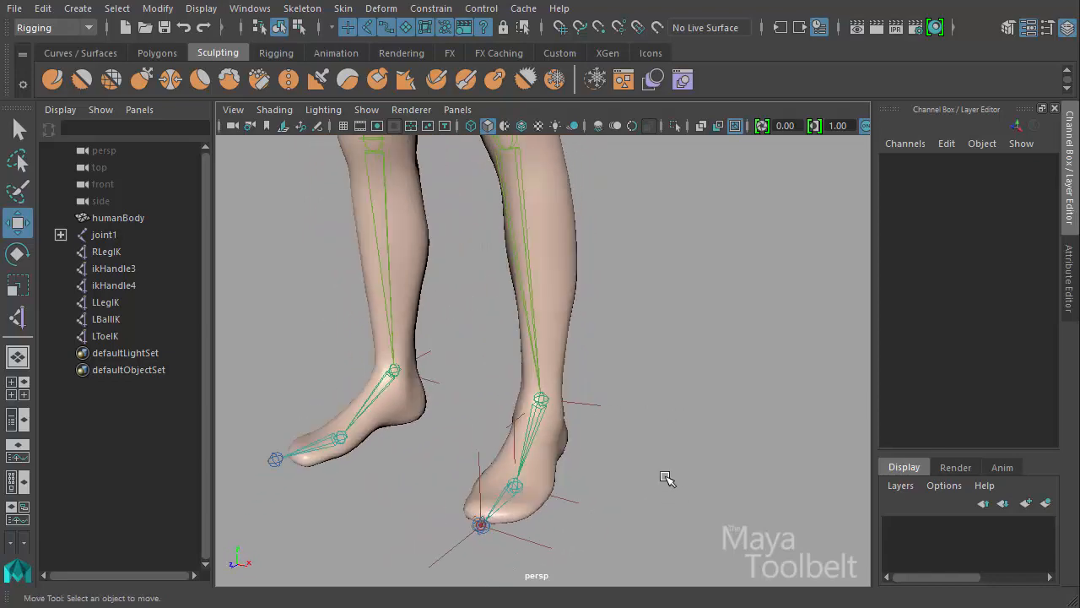
{"action": "left_click_drag", "start_coordinate": [635, 460], "coordinate": [669, 409], "text": "alt"}
{"action": "left_click_drag", "start_coordinate": [639, 312], "coordinate": [591, 405]}
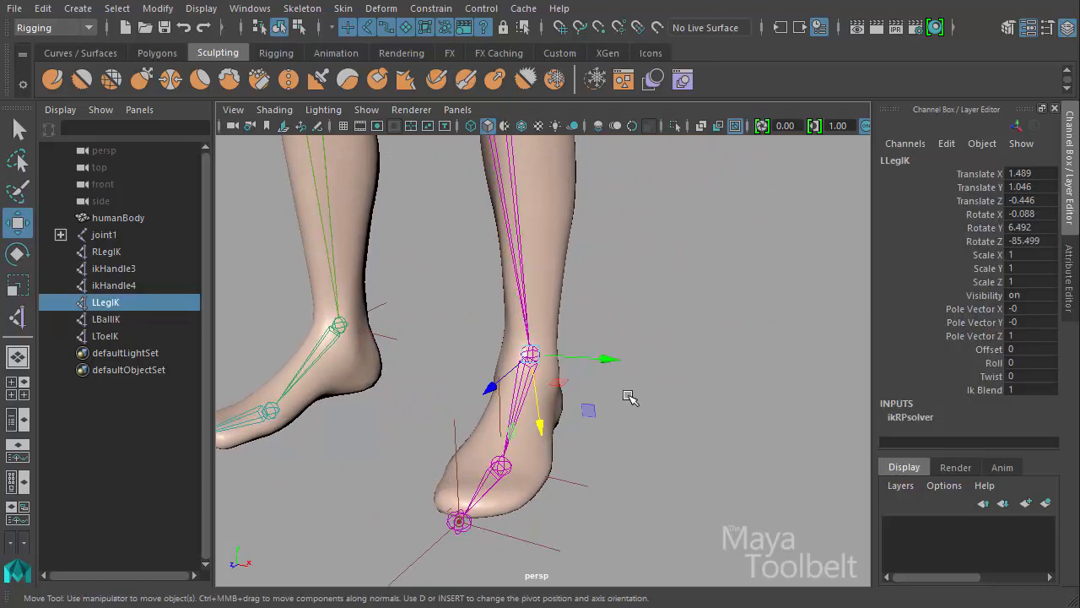
{"action": "scroll", "coordinate": [713, 325], "scroll_direction": "down", "scroll_amount": 10}
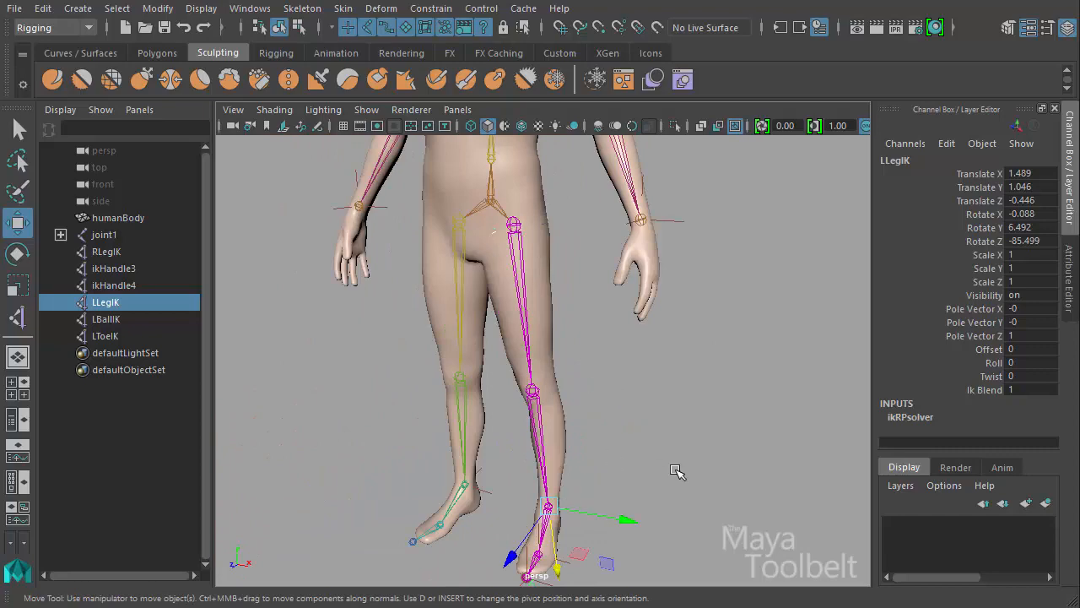
{"action": "mouse_move", "coordinate": [678, 473]}
{"action": "left_mouse_down", "text": "alt"}
{"action": "mouse_move", "coordinate": [608, 466]}
{"action": "mouse_move", "coordinate": [685, 456]}
{"action": "left_mouse_up", "text": "alt"}
{"action": "left_click", "coordinate": [486, 513]}
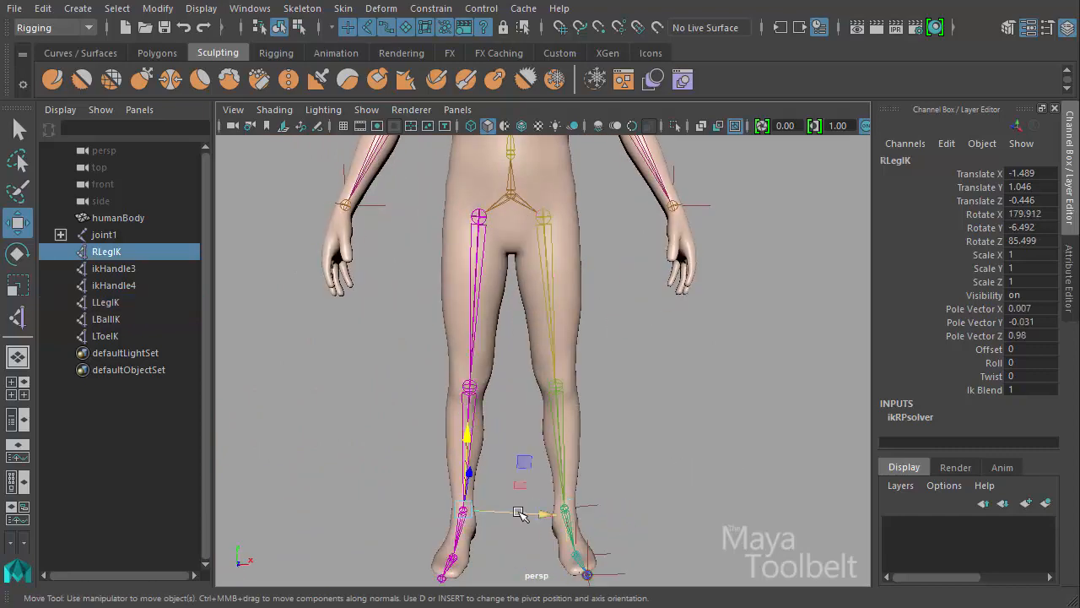
{"action": "mouse_move", "coordinate": [485, 512]}
{"action": "left_mouse_down", "text": "alt"}
{"action": "mouse_move", "coordinate": [527, 540]}
{"action": "mouse_move", "coordinate": [489, 503]}
{"action": "left_mouse_up", "text": "alt"}
{"action": "mouse_move", "coordinate": [508, 456]}
{"action": "left_mouse_down"}
{"action": "mouse_move", "coordinate": [418, 386]}
{"action": "mouse_move", "coordinate": [447, 422]}
{"action": "mouse_move", "coordinate": [506, 456]}
{"action": "left_mouse_up"}
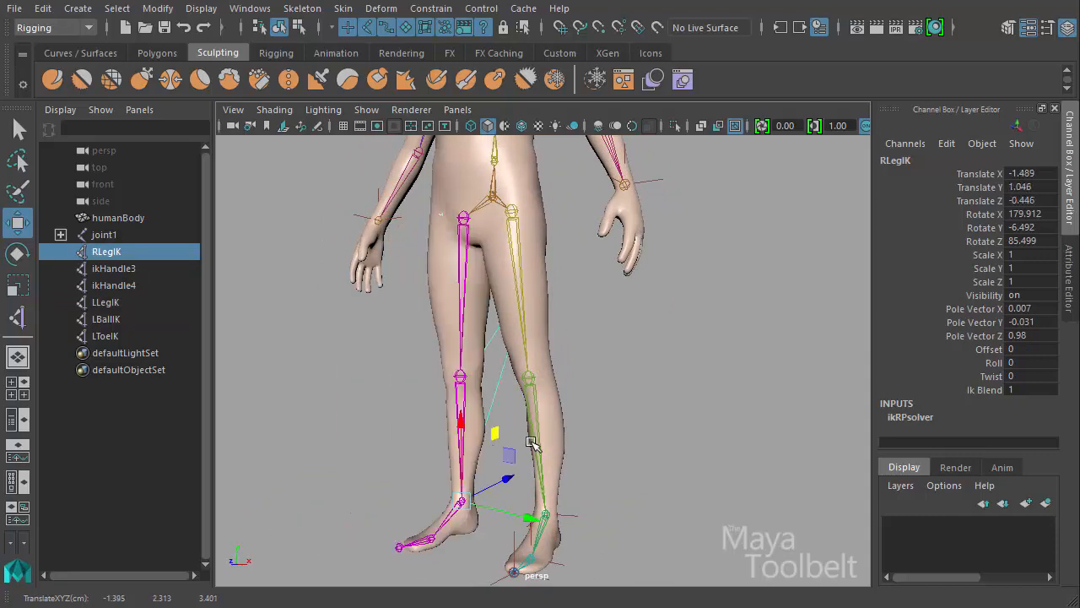
Step: Group the LLegIK handle on its own and expand the new group to show the handle inside
{"action": "left_click", "coordinate": [567, 530]}
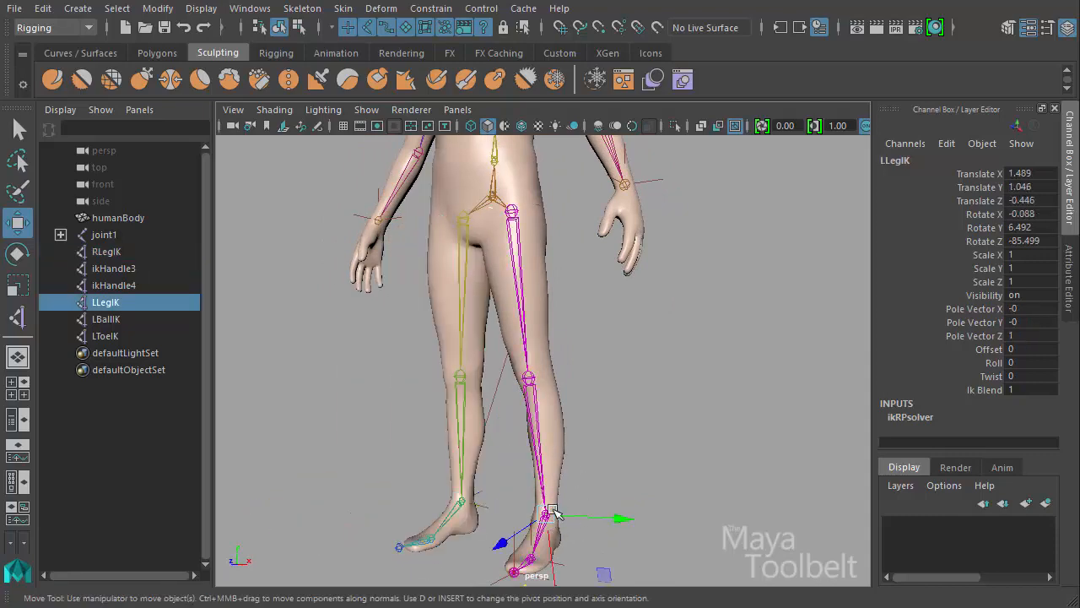
{"action": "middle_click_drag", "start_coordinate": [591, 499], "coordinate": [492, 420], "text": "alt"}
{"action": "left_click_drag", "start_coordinate": [491, 420], "coordinate": [656, 447], "text": "alt"}
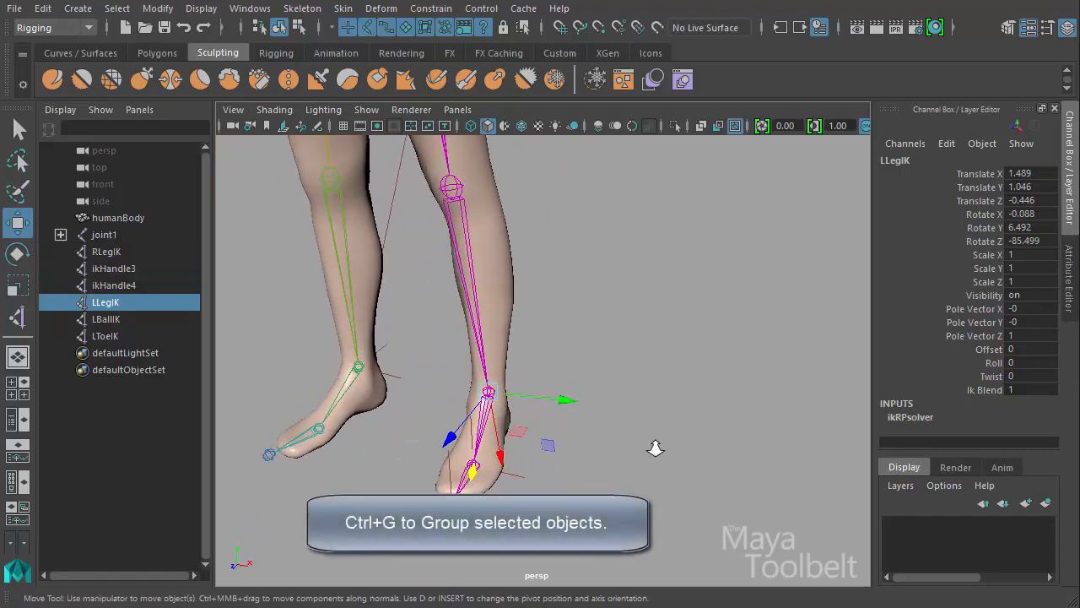
{"action": "key", "text": "ctrl+g"}
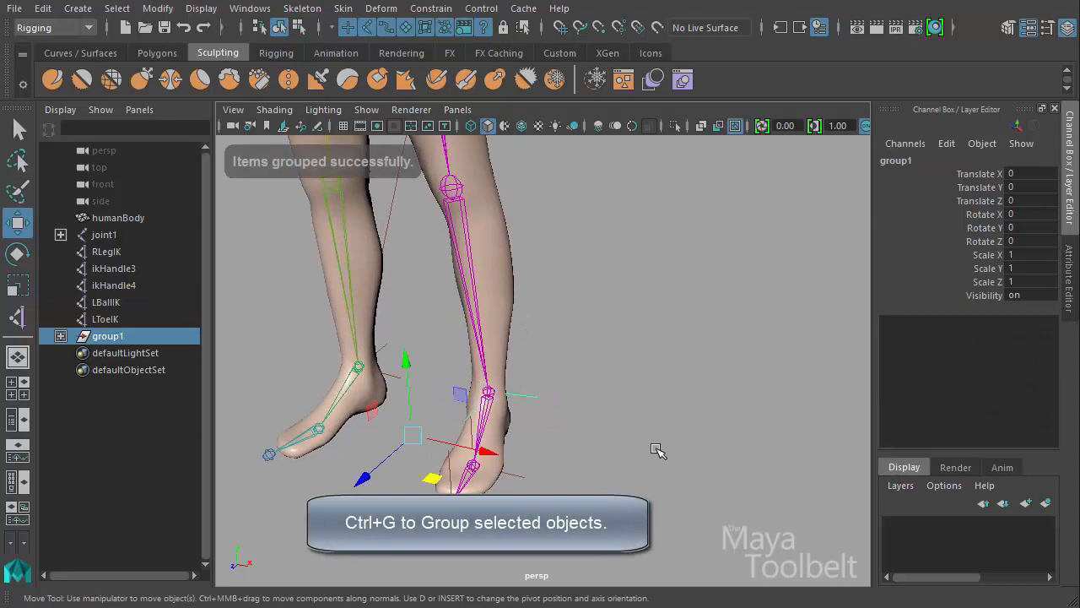
{"action": "left_click", "coordinate": [60, 336]}
{"action": "left_click", "coordinate": [125, 354]}
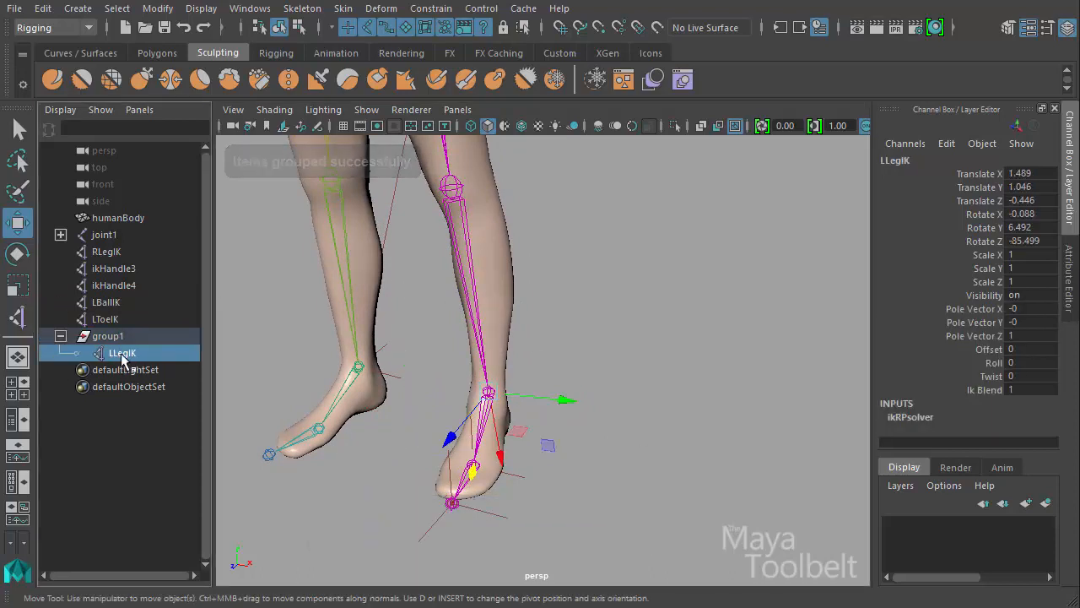
Step: Rename the group containing LLegIK as HeelPeel
{"action": "left_click", "coordinate": [127, 337]}
{"action": "double_click", "coordinate": [127, 337]}
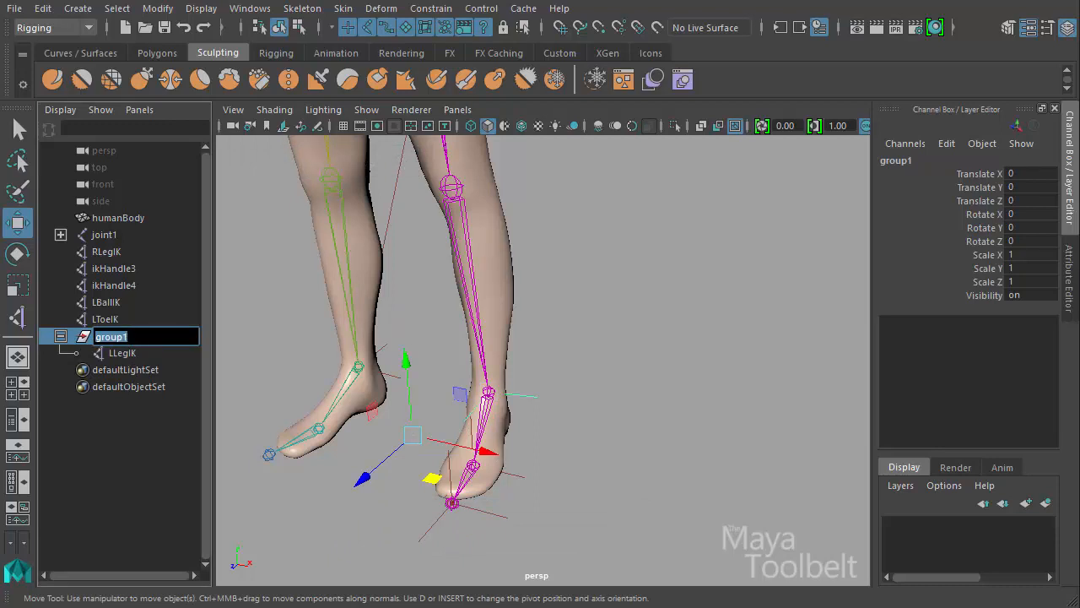
{"action": "type", "text": "HeelPeel"}
{"action": "key", "text": "Return"}
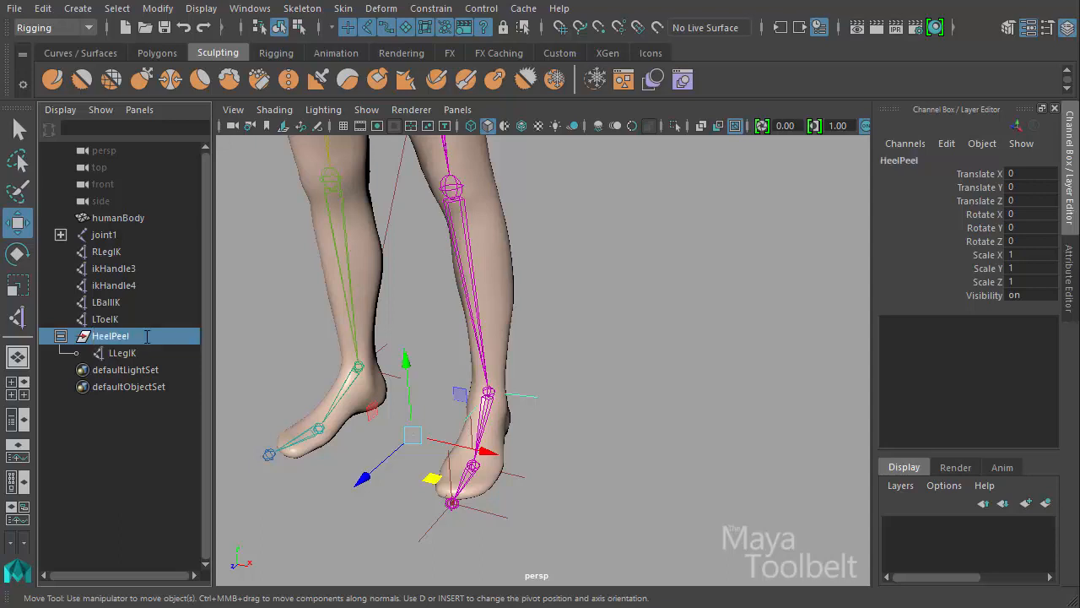
{"action": "left_click_drag", "start_coordinate": [610, 409], "coordinate": [606, 437], "text": "alt"}
{"action": "middle_click_drag", "start_coordinate": [590, 411], "coordinate": [621, 391], "text": "alt"}
{"action": "right_click_drag", "start_coordinate": [621, 391], "coordinate": [789, 406], "text": "alt"}
{"action": "left_click_drag", "start_coordinate": [667, 427], "coordinate": [569, 446], "text": "alt"}
{"action": "right_click_drag", "start_coordinate": [569, 446], "coordinate": [620, 435], "text": "alt"}
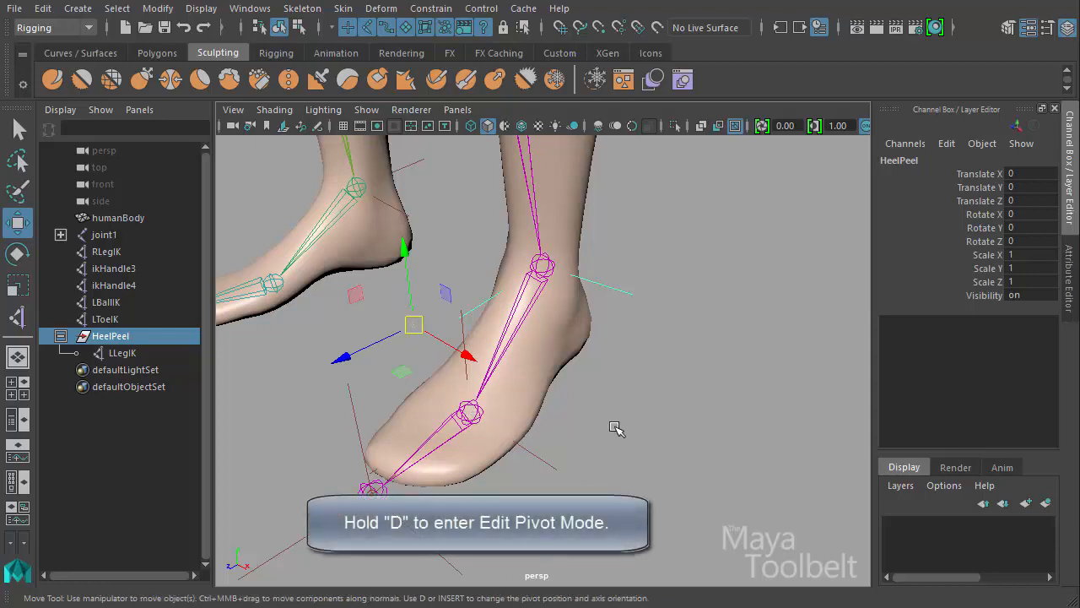
{"action": "key", "text": "d"}
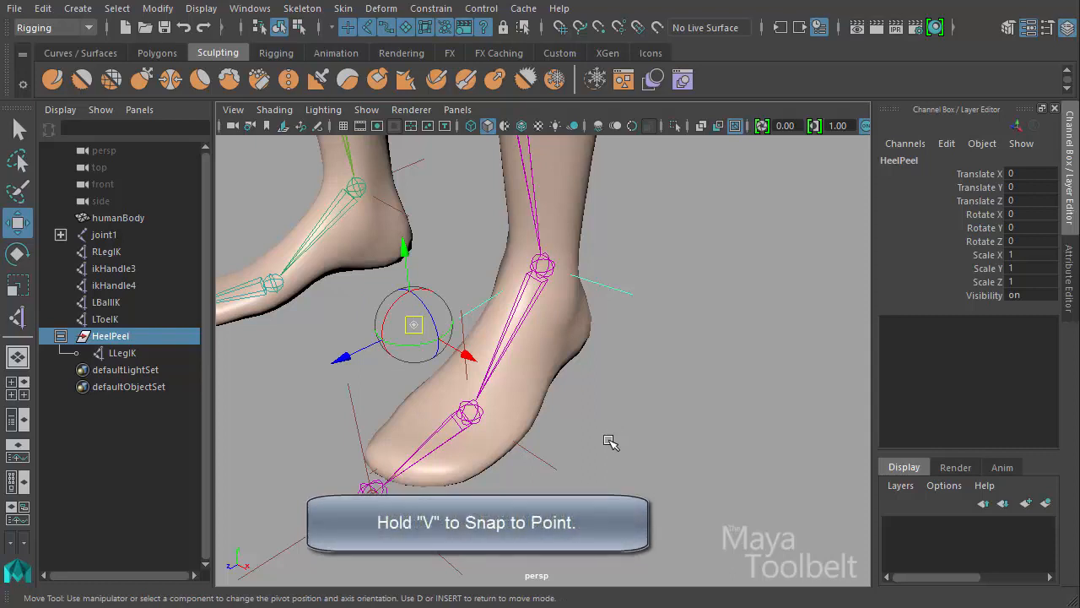
{"action": "key", "text": "v"}
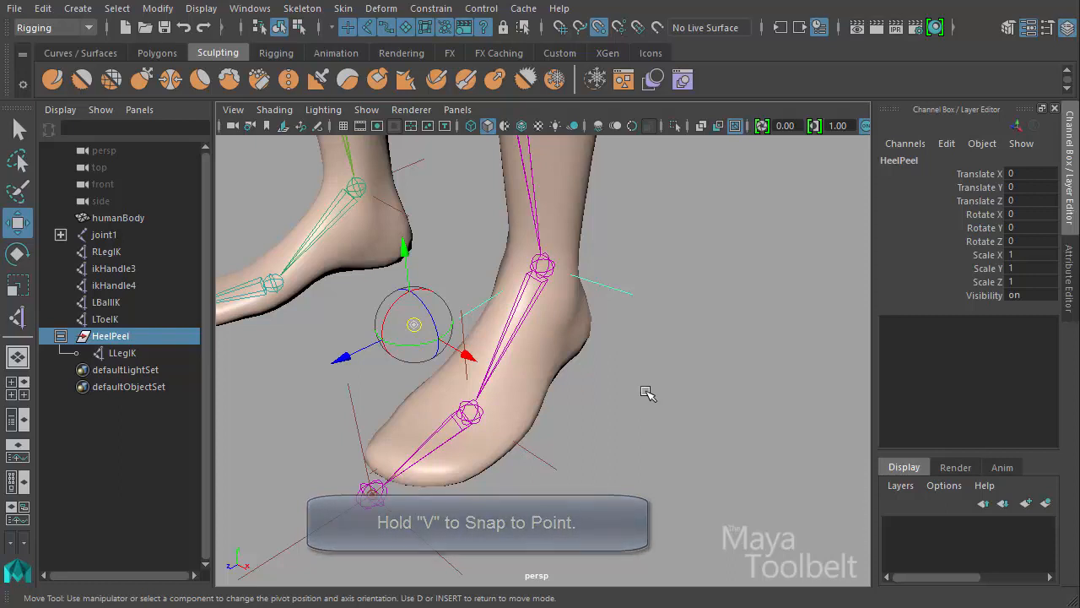
{"action": "key", "text": "d"}
{"action": "key", "text": "d"}
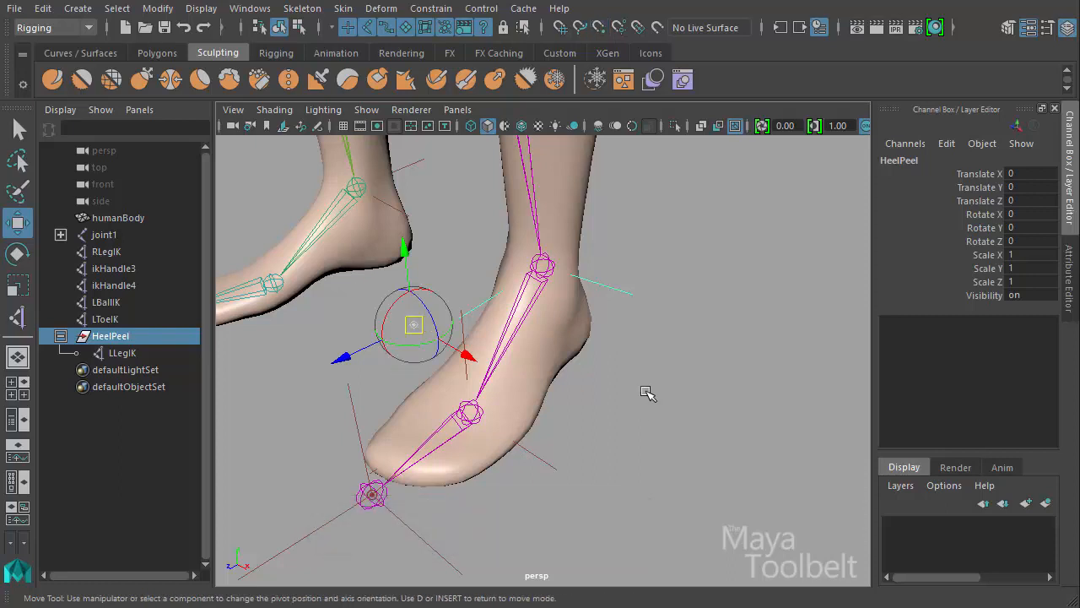
{"action": "key", "text": "v"}
{"action": "key", "text": "d"}
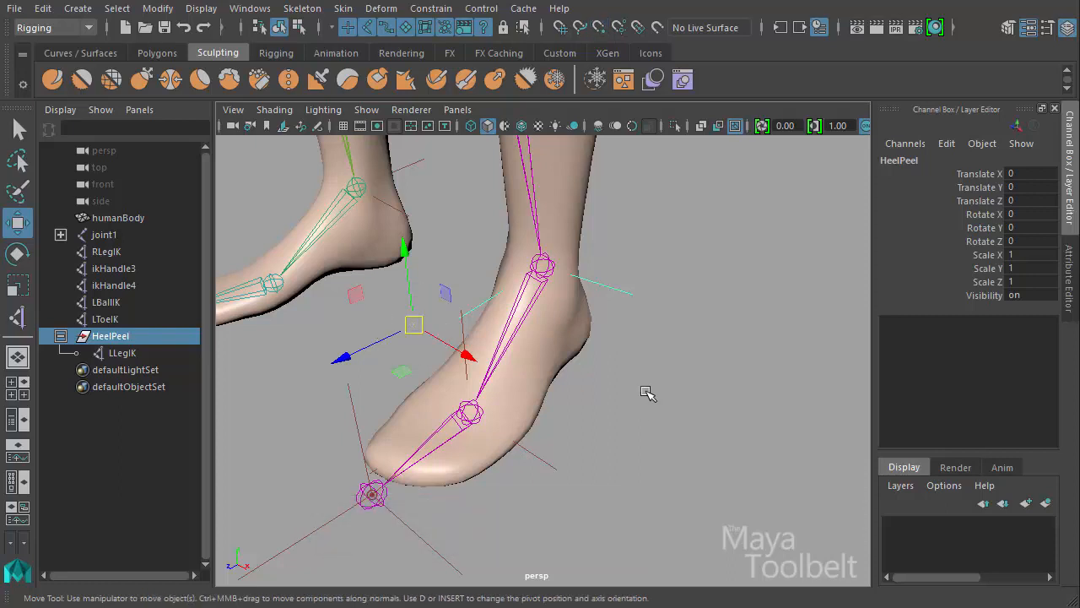
{"action": "key", "text": "d"}
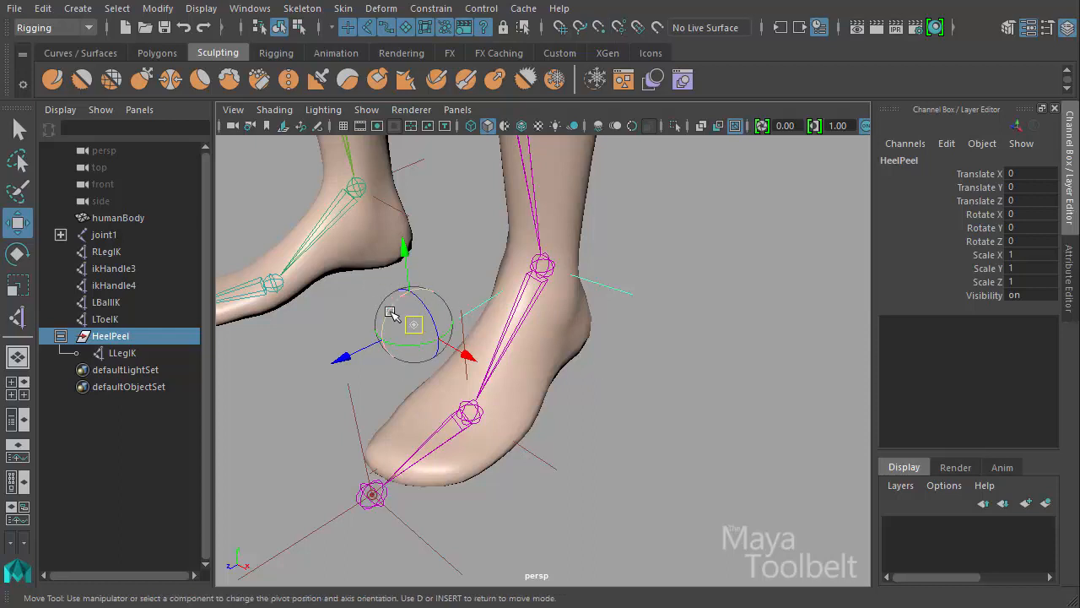
{"action": "key", "text": "d"}
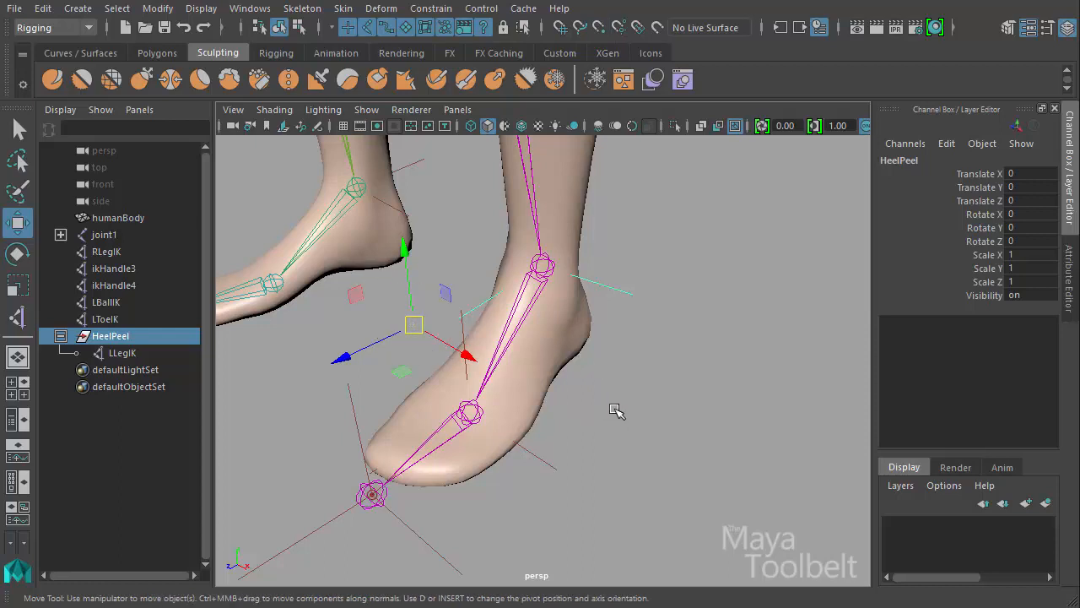
Step: Snap the HeelPeel group's pivot point onto the ball joint of the left foot
{"action": "key", "text": "d"}
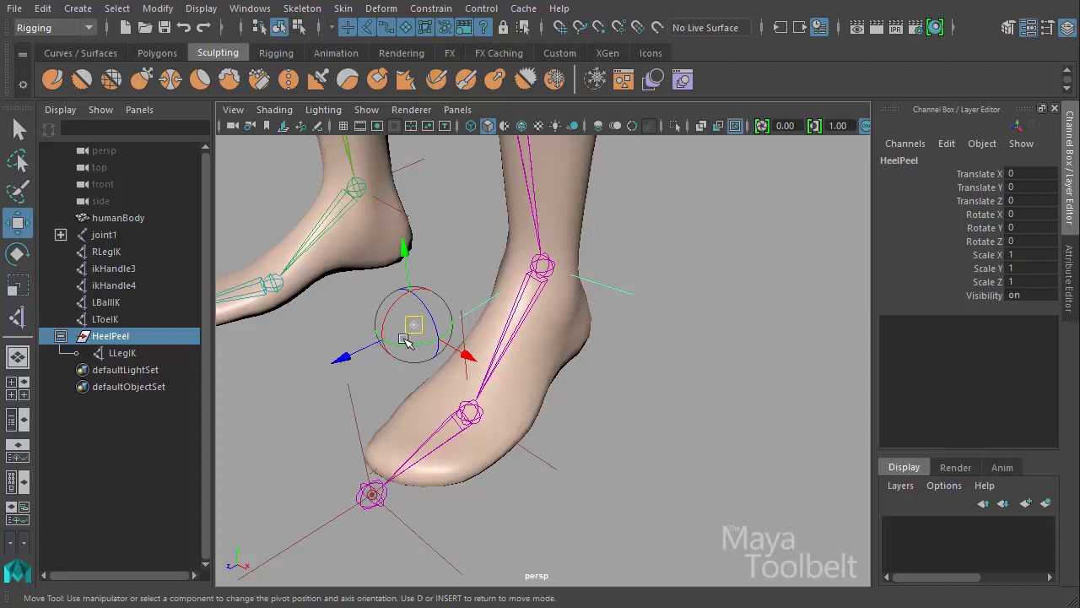
{"action": "key", "text": "v"}
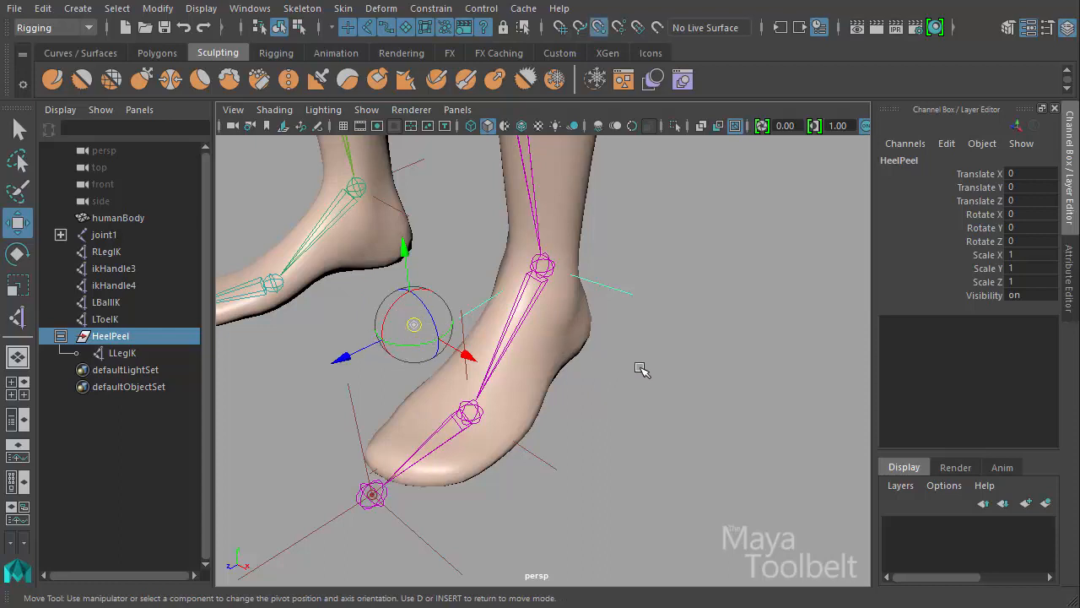
{"action": "left_click", "coordinate": [599, 26]}
{"action": "key", "text": "Insert"}
{"action": "key", "text": "Insert"}
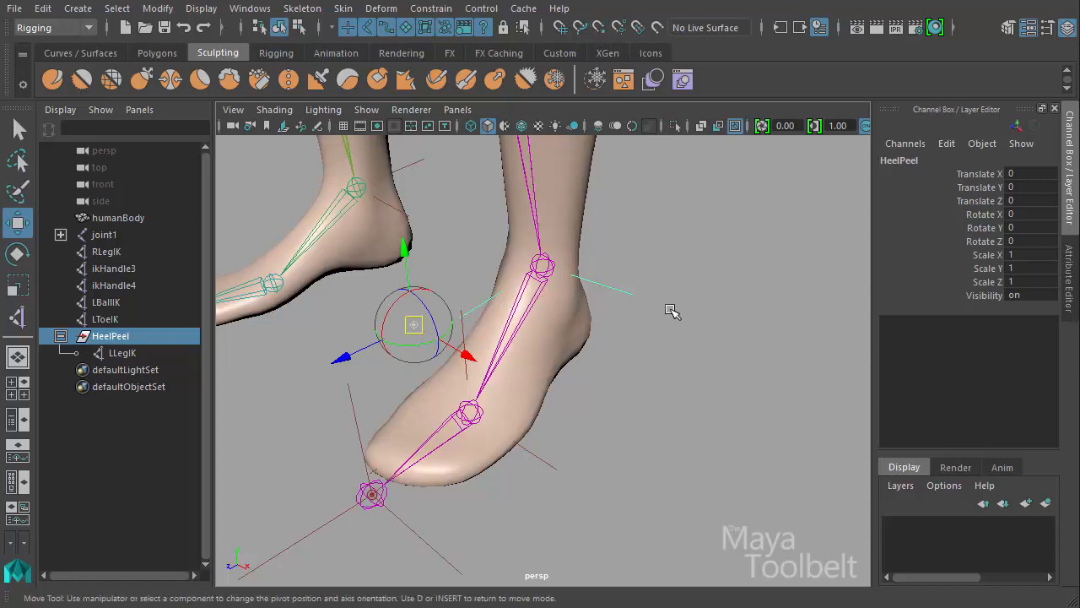
{"action": "key", "text": "v"}
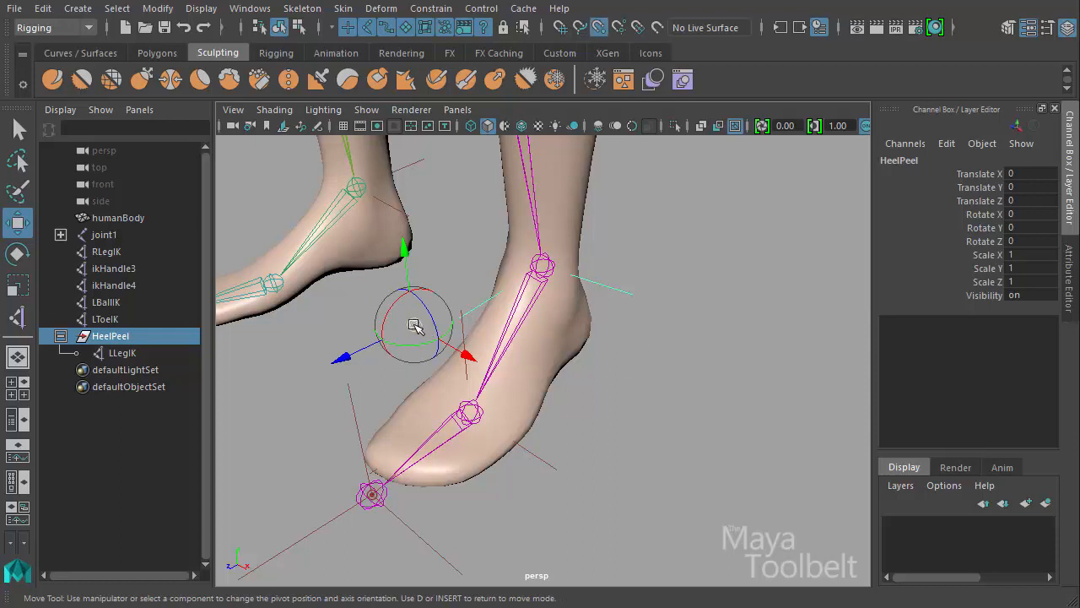
{"action": "left_click_drag", "start_coordinate": [414, 326], "coordinate": [469, 414]}
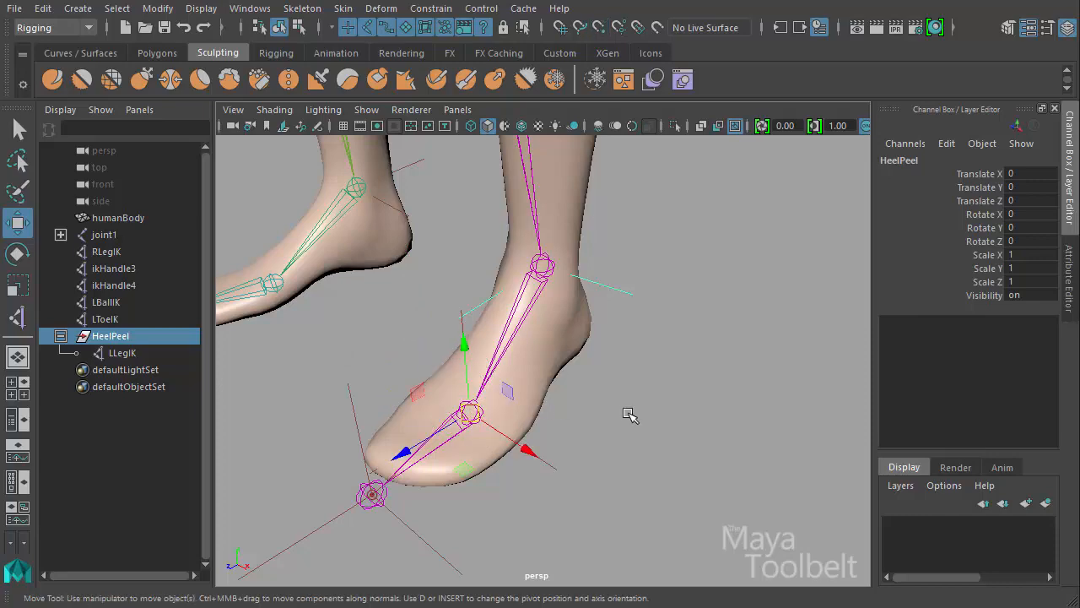
Step: Hide the polygons in the viewport and point-snap the HeelPeel group's pivot to the LBallIK handle at the left foot's ball joint
{"action": "left_click_drag", "start_coordinate": [628, 460], "coordinate": [559, 161], "text": "alt"}
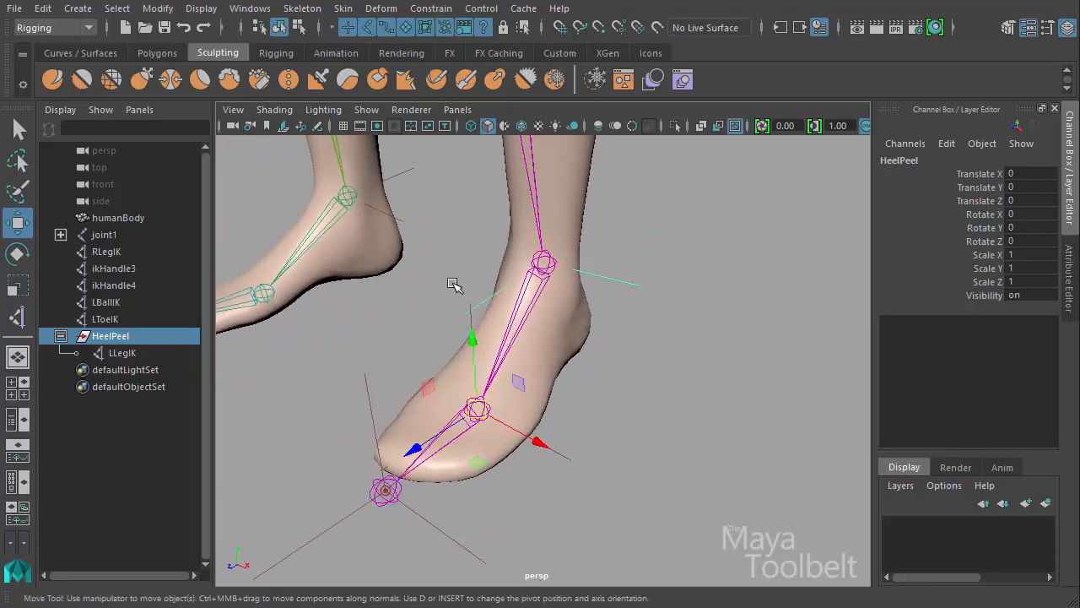
{"action": "left_click", "coordinate": [366, 110]}
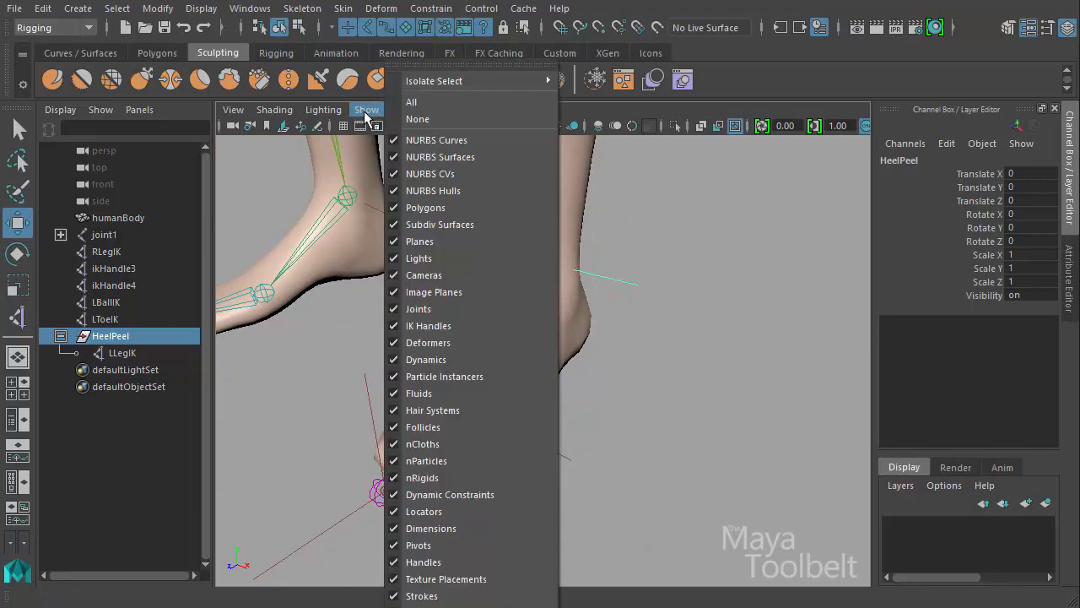
{"action": "left_click", "coordinate": [425, 208]}
{"action": "left_click_drag", "start_coordinate": [683, 433], "coordinate": [644, 444], "text": "alt"}
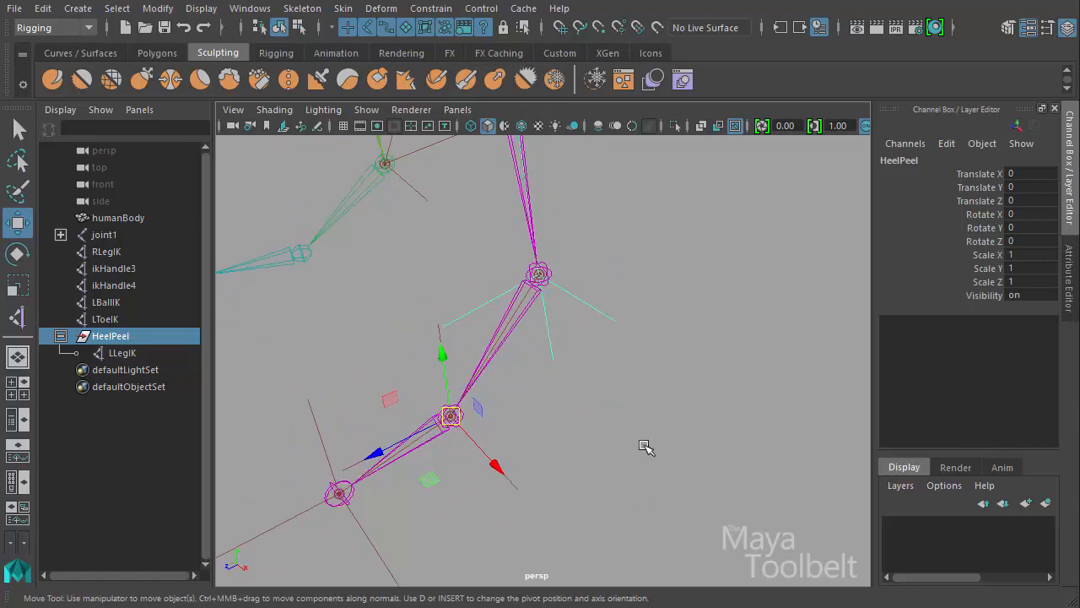
{"action": "left_click_drag", "start_coordinate": [520, 453], "coordinate": [573, 446], "text": "alt"}
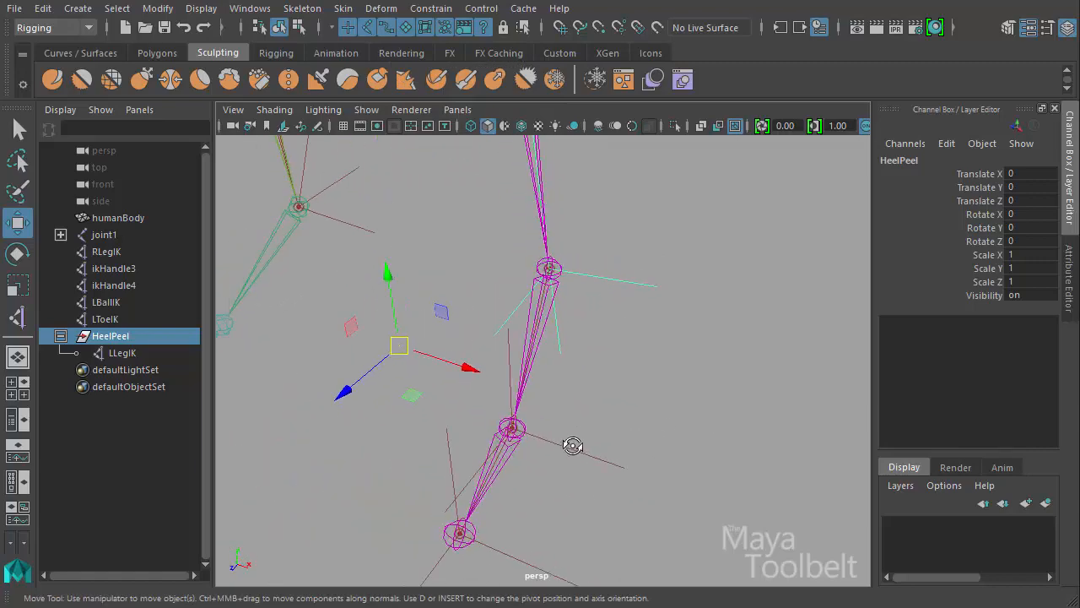
{"action": "key", "text": "d"}
{"action": "left_click_drag", "start_coordinate": [398, 345], "coordinate": [400, 346]}
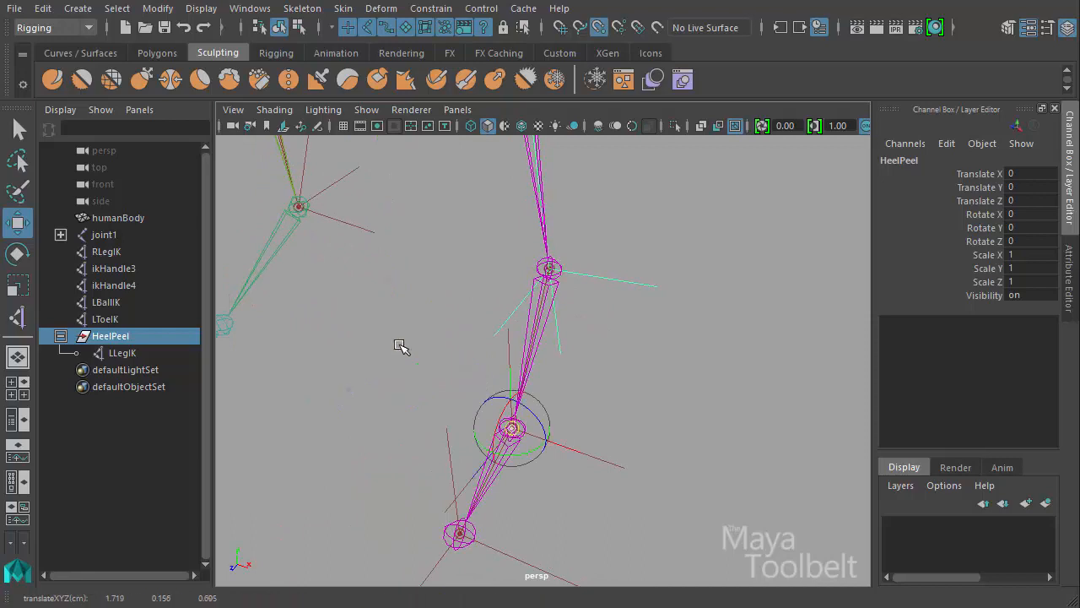
Step: Show the polygons in the viewport again and reselect the HeelPeel group
{"action": "left_click_drag", "start_coordinate": [473, 416], "coordinate": [574, 298]}
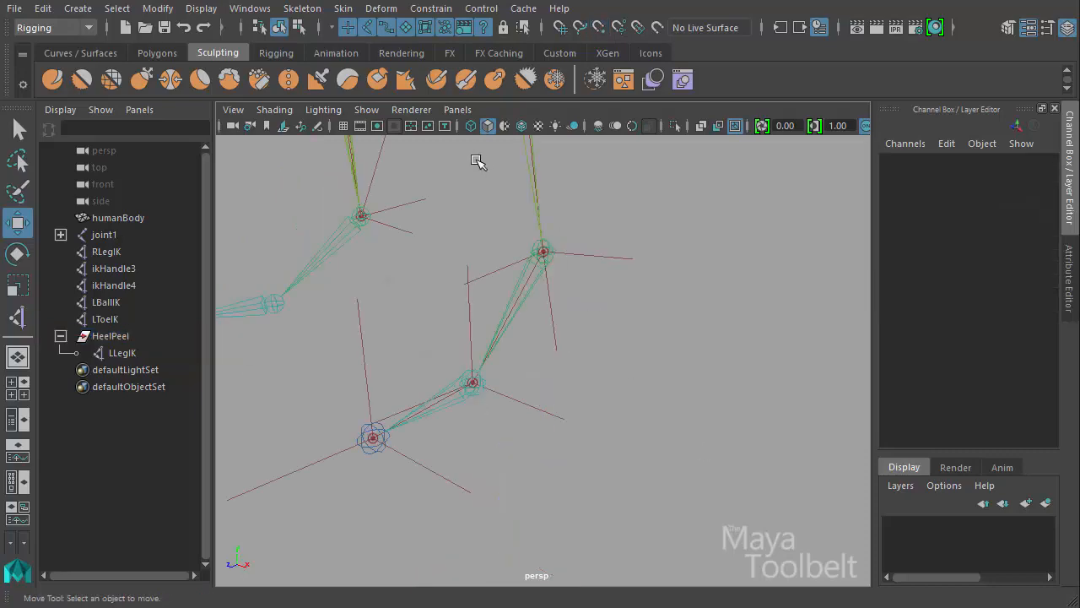
{"action": "left_click", "coordinate": [366, 110]}
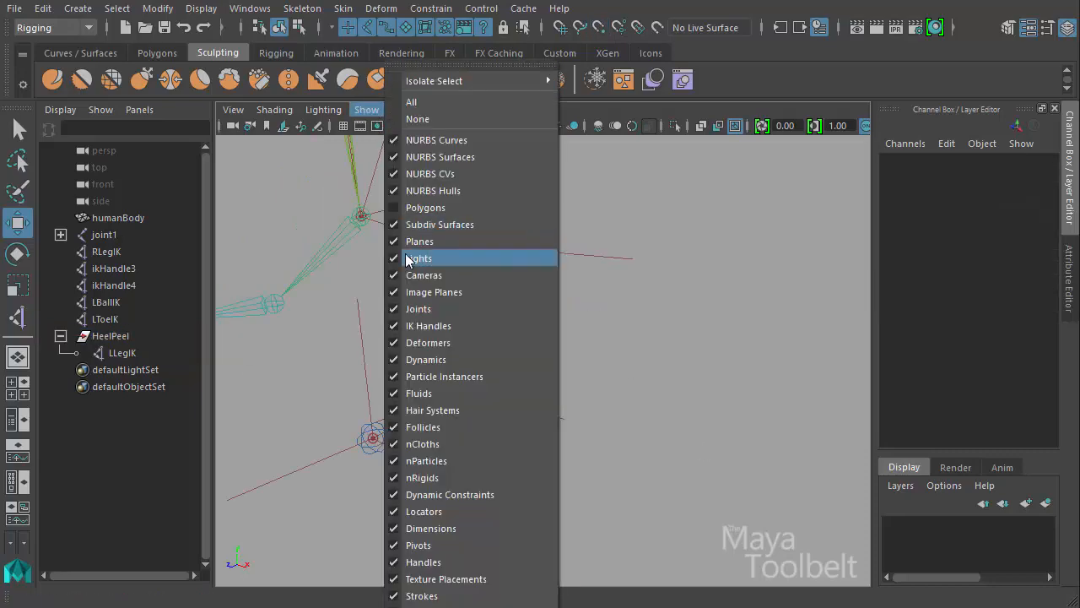
{"action": "left_click", "coordinate": [413, 210]}
{"action": "left_click_drag", "start_coordinate": [551, 422], "coordinate": [620, 432], "text": "alt"}
{"action": "left_click", "coordinate": [110, 336]}
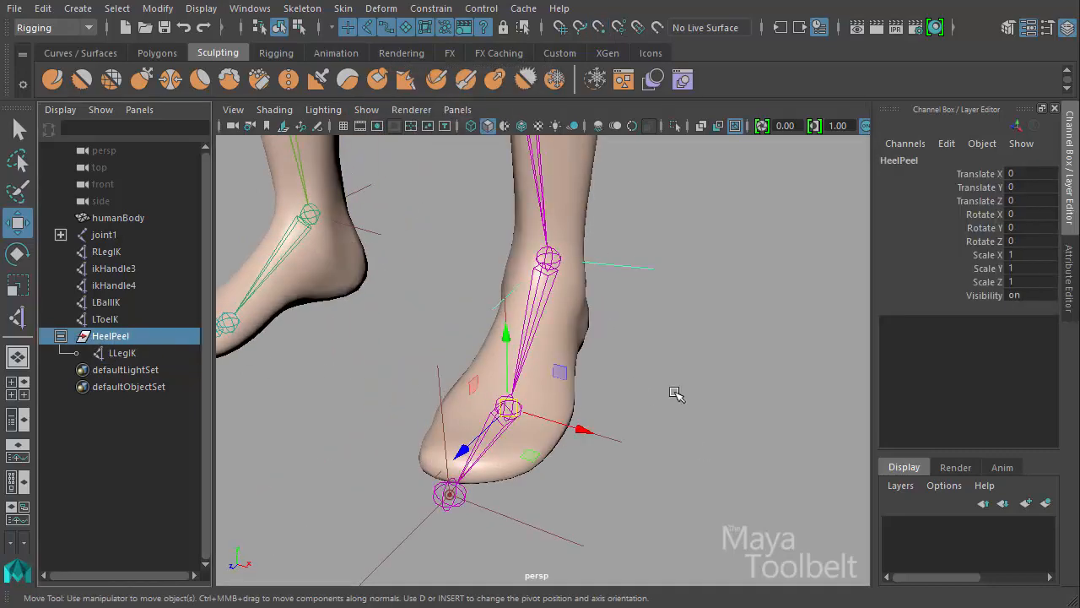
Step: Test the heel peel by rotating the HeelPeel group about 36 degrees around X, and undo the rotation
{"action": "left_click_drag", "start_coordinate": [676, 393], "coordinate": [714, 342], "text": "alt"}
{"action": "key", "text": "e"}
{"action": "left_click_drag", "start_coordinate": [666, 487], "coordinate": [396, 375], "text": "alt"}
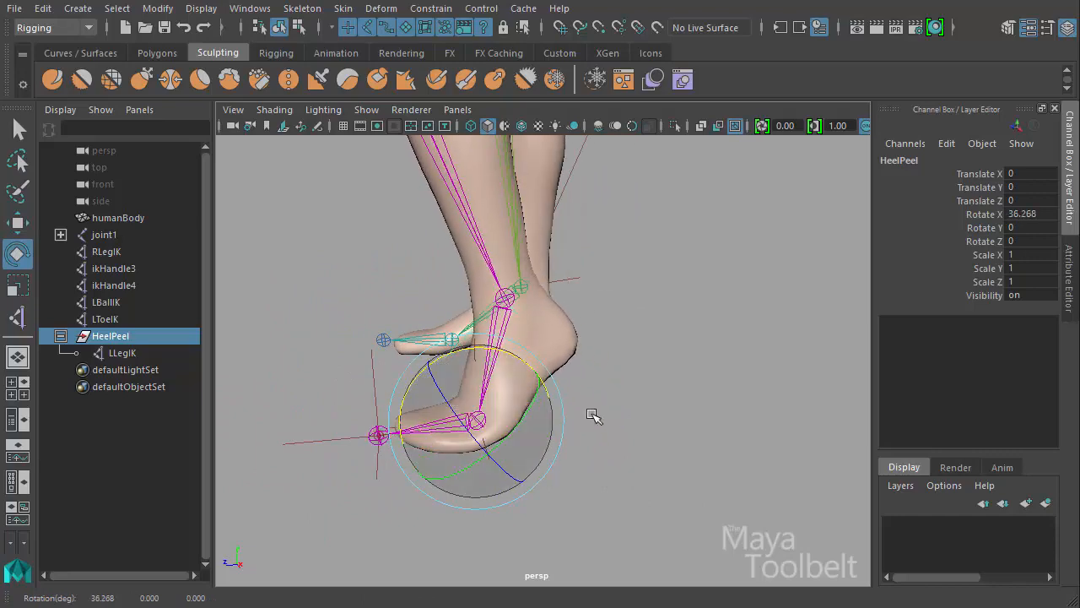
{"action": "left_click_drag", "start_coordinate": [593, 415], "coordinate": [600, 438], "text": "alt"}
{"action": "key", "text": "ctrl+z"}
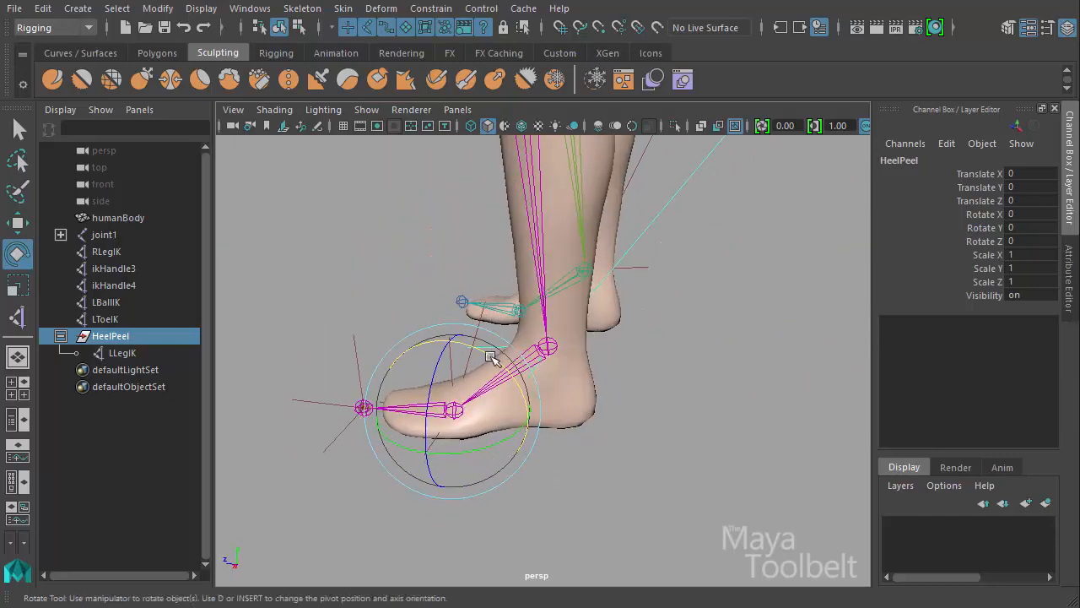
Step: Rotate the HeelPeel group about 37 degrees around X, inspect the lifted heel from the side, and undo the rotation
{"action": "mouse_move", "coordinate": [456, 341]}
{"action": "left_mouse_down"}
{"action": "mouse_move", "coordinate": [461, 322]}
{"action": "mouse_move", "coordinate": [450, 355]}
{"action": "left_mouse_up"}
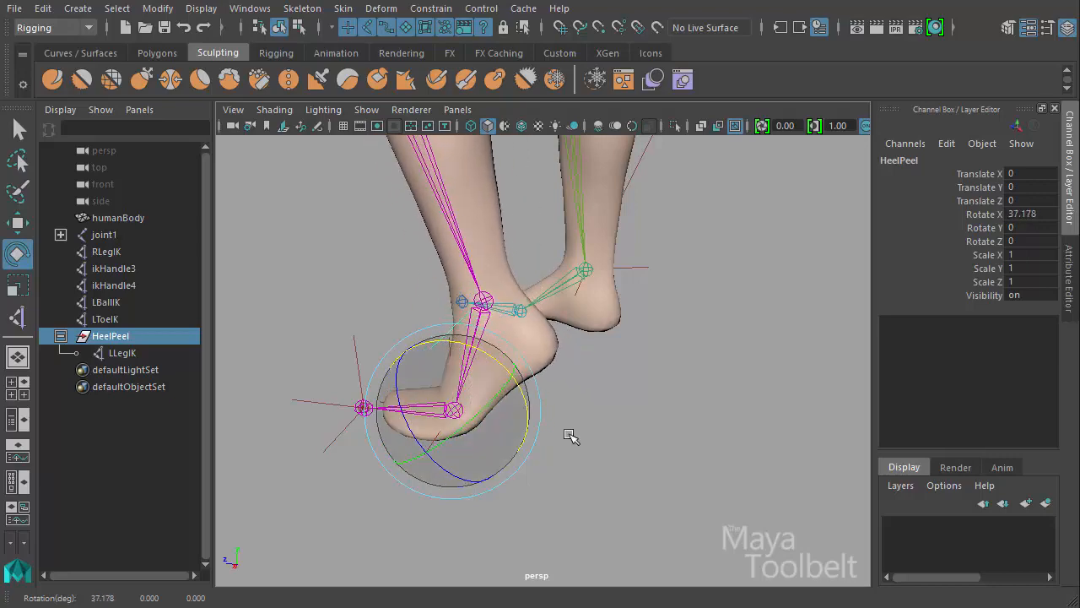
{"action": "left_click_drag", "start_coordinate": [569, 436], "coordinate": [565, 403], "text": "alt"}
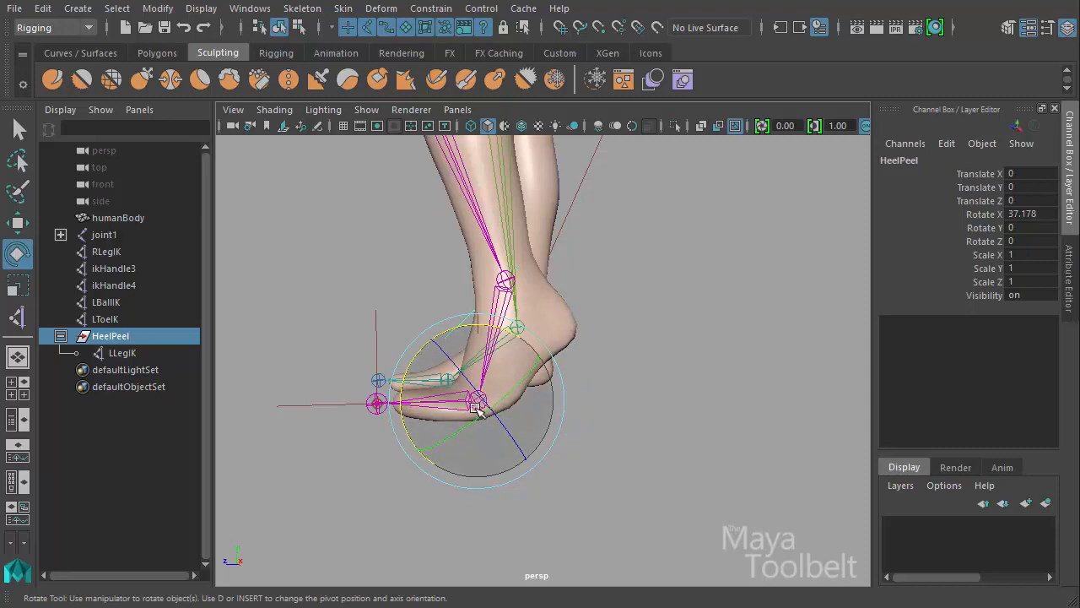
{"action": "mouse_move", "coordinate": [661, 405]}
{"action": "left_mouse_down", "text": "alt"}
{"action": "mouse_move", "coordinate": [548, 425]}
{"action": "mouse_move", "coordinate": [661, 425]}
{"action": "left_mouse_up", "text": "alt"}
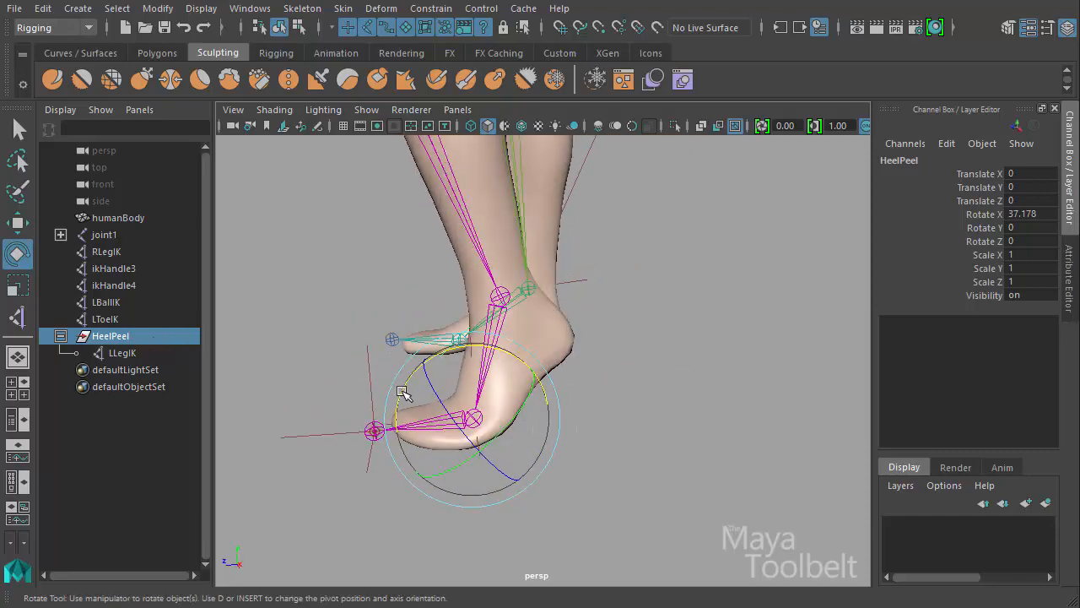
{"action": "left_click_drag", "start_coordinate": [328, 400], "coordinate": [387, 383], "text": "alt"}
{"action": "key", "text": "ctrl+z"}
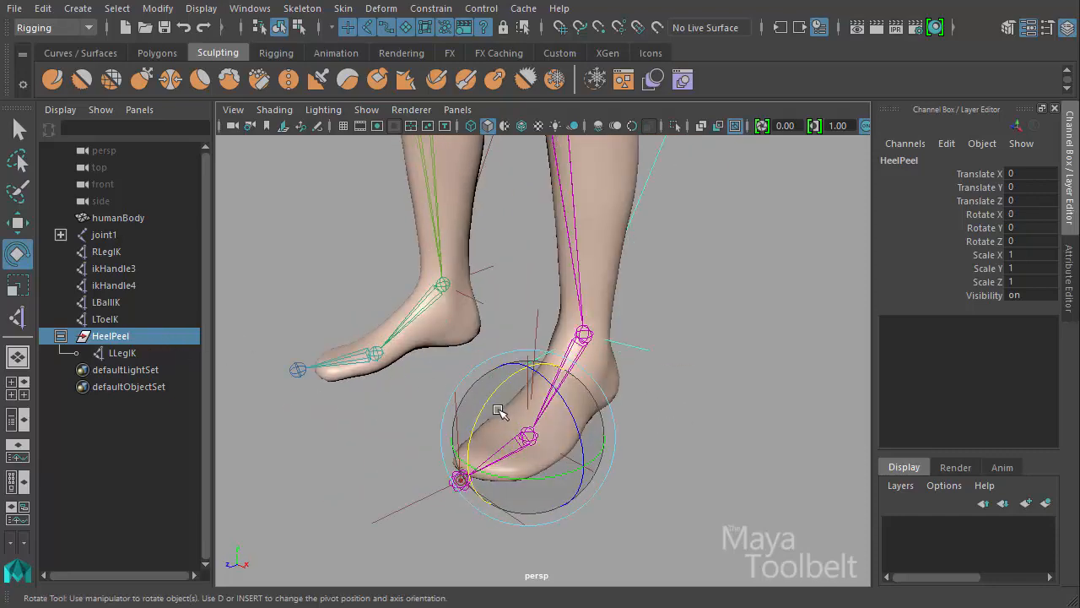
Step: Compare the LLegIK handle with its HeelPeel group by selecting each and viewing the left foot from different angles
{"action": "left_click_drag", "start_coordinate": [628, 432], "coordinate": [626, 406], "text": "alt"}
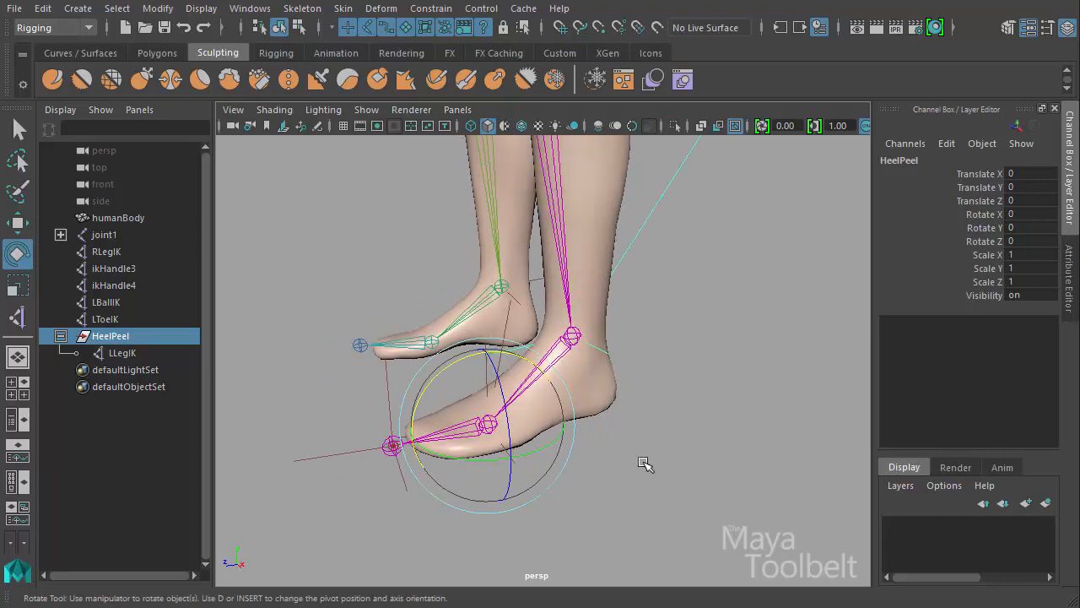
{"action": "left_click_drag", "start_coordinate": [644, 463], "coordinate": [629, 452], "text": "alt"}
{"action": "left_click", "coordinate": [136, 354]}
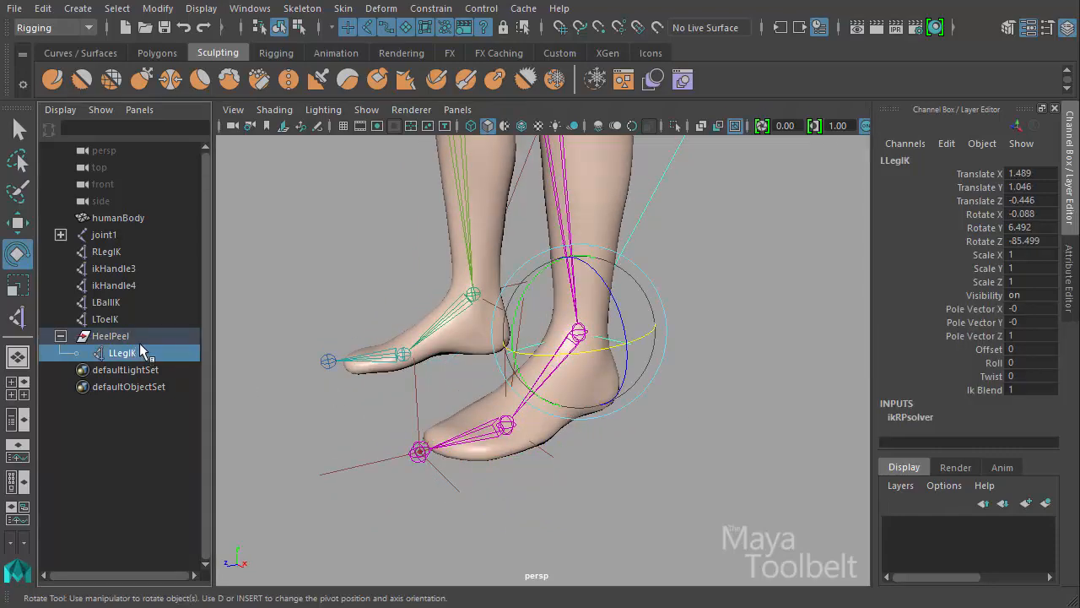
{"action": "left_click", "coordinate": [133, 336]}
{"action": "mouse_move", "coordinate": [273, 389]}
{"action": "left_mouse_down", "text": "alt"}
{"action": "mouse_move", "coordinate": [324, 404]}
{"action": "mouse_move", "coordinate": [363, 399]}
{"action": "left_mouse_up", "text": "alt"}
{"action": "left_click_drag", "start_coordinate": [554, 447], "coordinate": [700, 393], "text": "alt"}
Step: Group the LBallIK and LToeIK handles together and expand the new group to check both handles inside
{"action": "left_click_drag", "start_coordinate": [575, 513], "coordinate": [547, 488]}
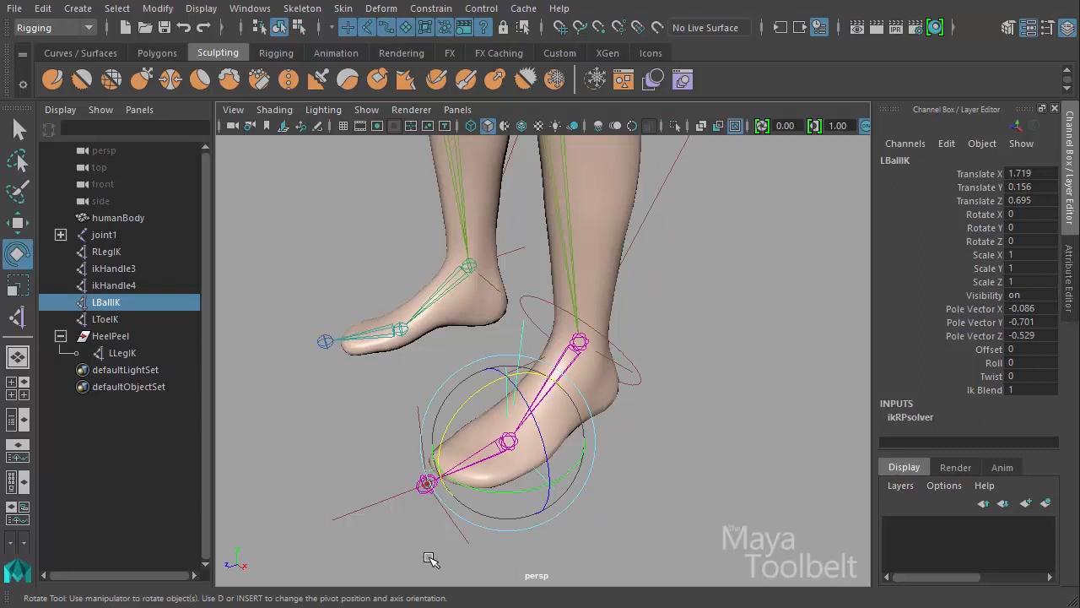
{"action": "left_click_drag", "start_coordinate": [480, 528], "coordinate": [418, 473], "text": "shift"}
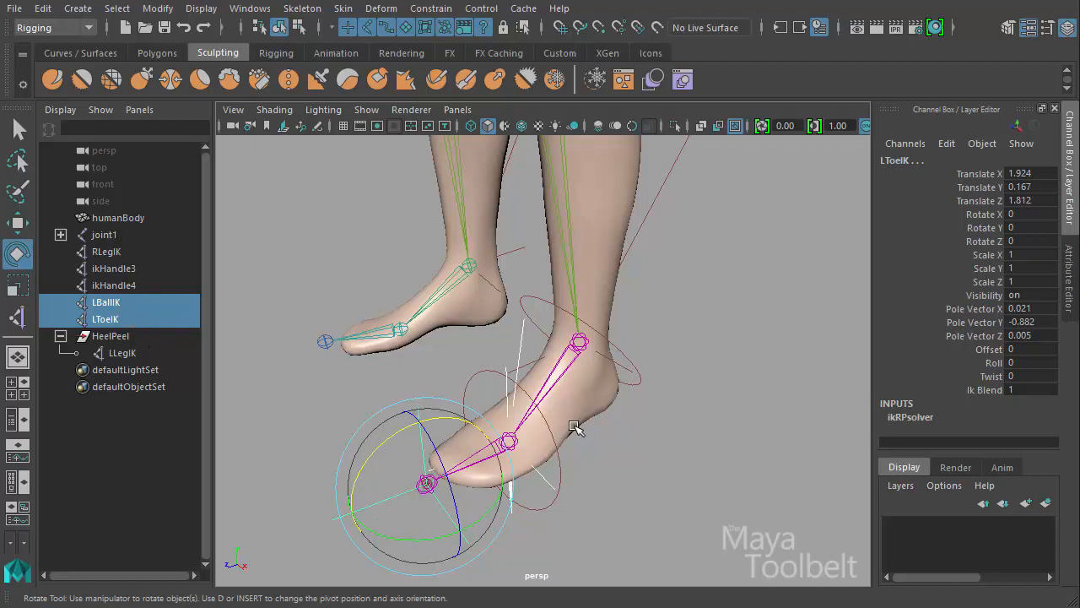
{"action": "key", "text": "ctrl+g"}
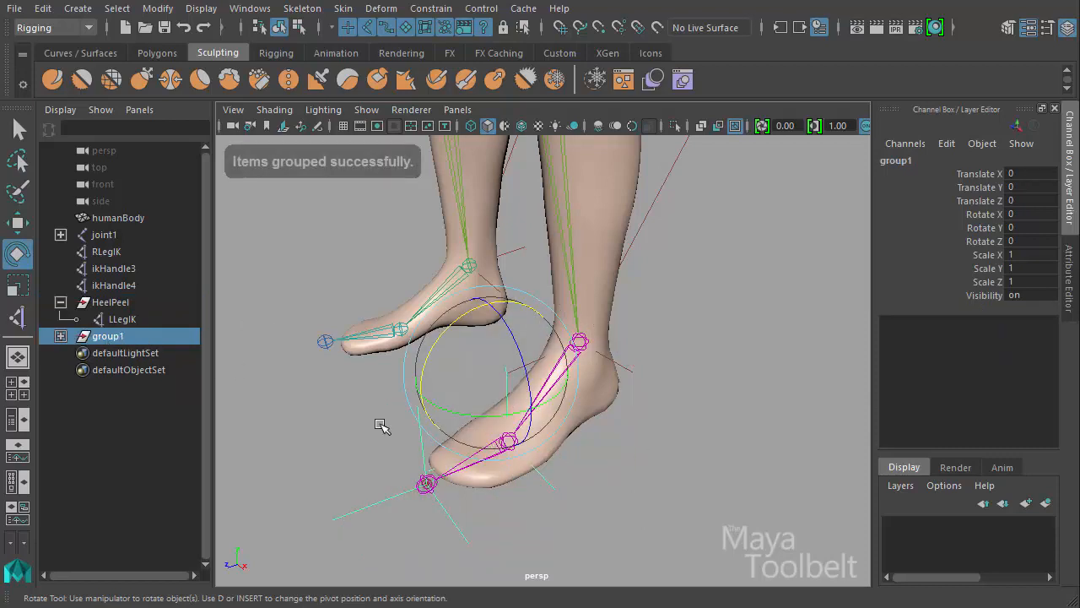
{"action": "left_click", "coordinate": [60, 335]}
{"action": "left_click", "coordinate": [127, 352]}
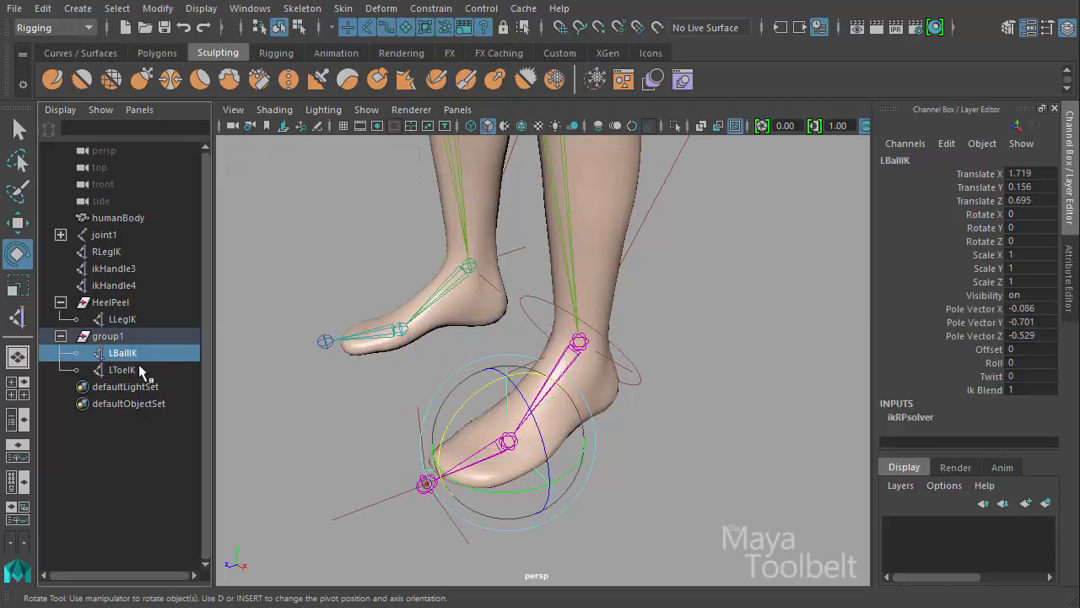
{"action": "left_click", "coordinate": [126, 370]}
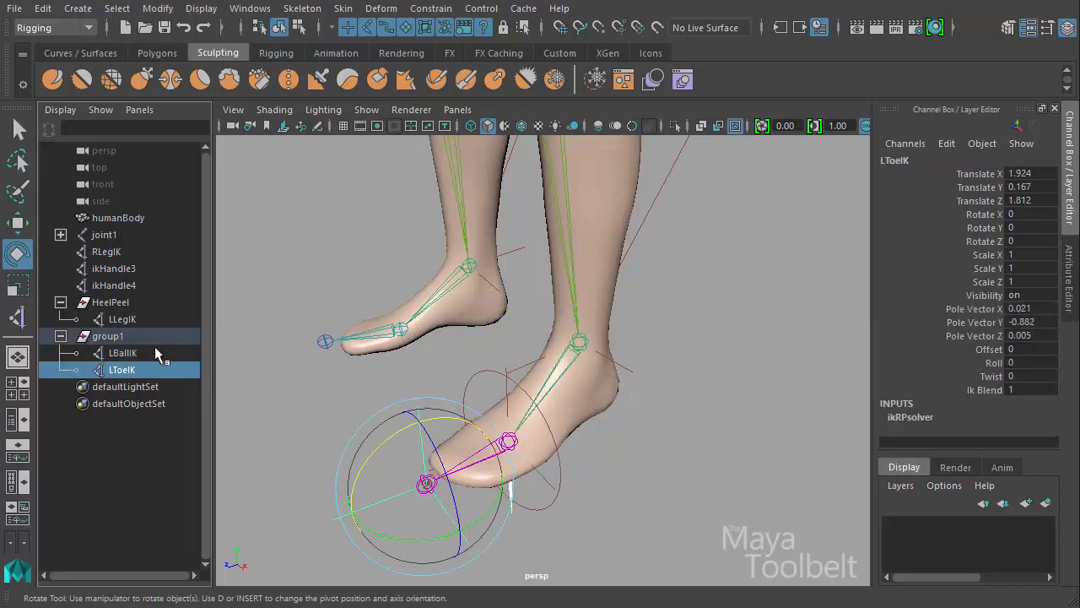
Step: Rename the new group holding the LBallIK and LToeIK handles as ToeTap
{"action": "left_click", "coordinate": [155, 338]}
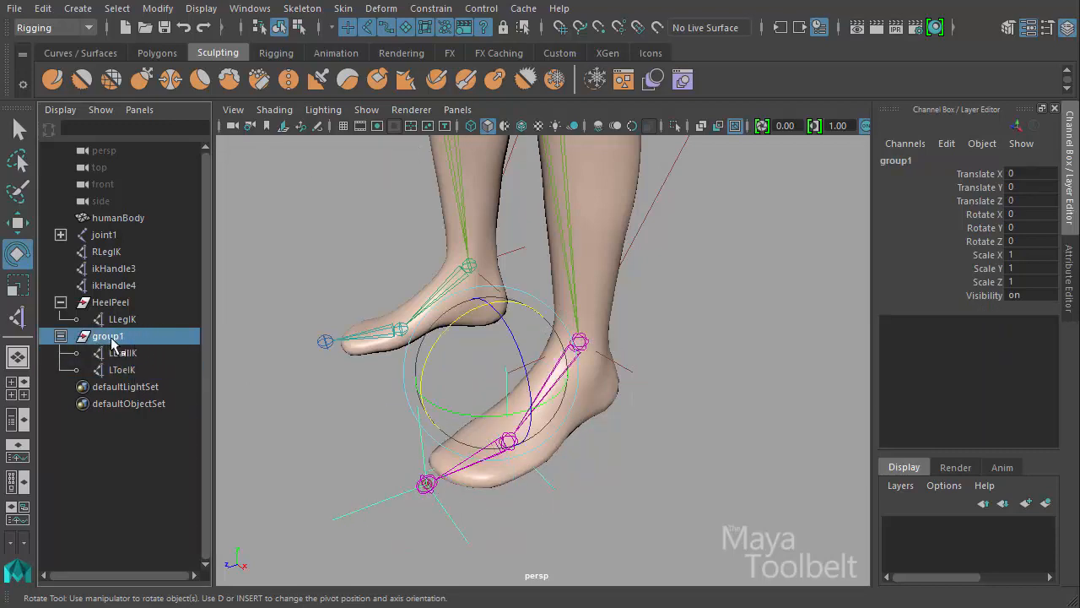
{"action": "double_click", "coordinate": [112, 336]}
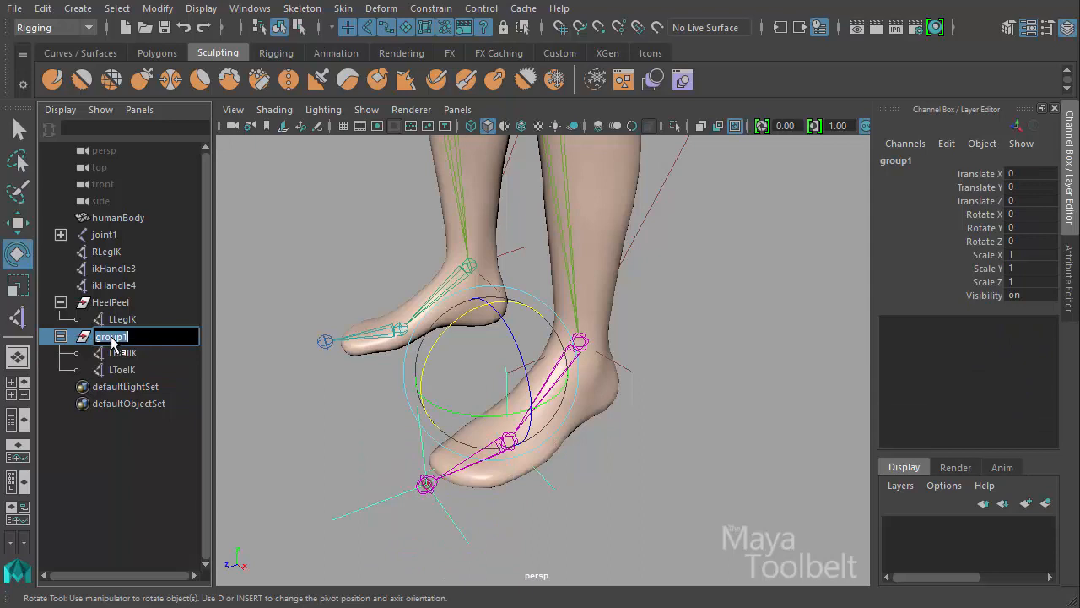
{"action": "type", "text": "ToeTap"}
{"action": "key", "text": "Return"}
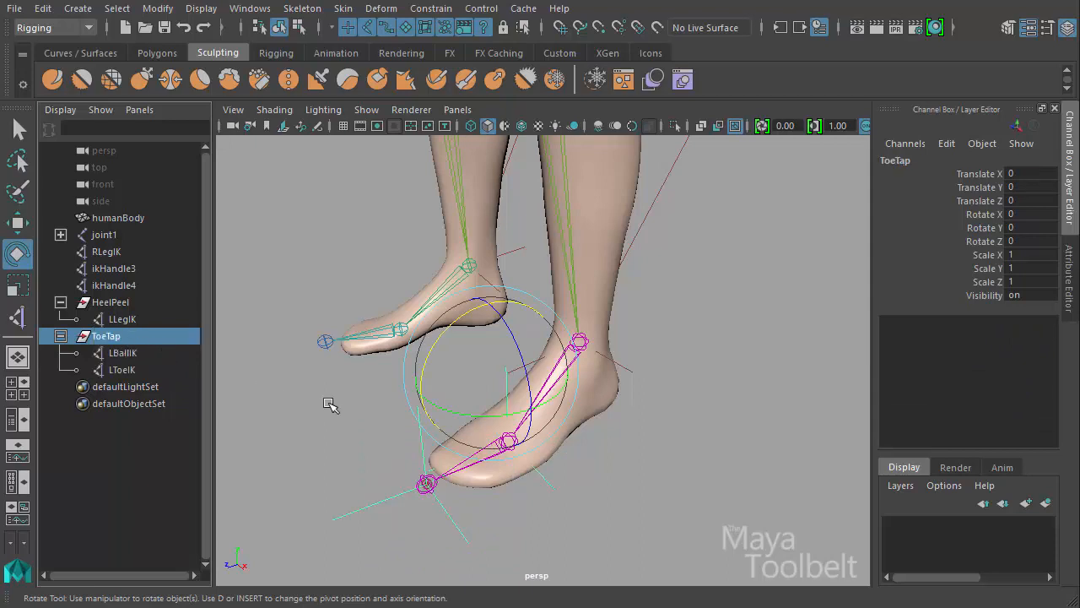
Step: Hide polygon objects in the perspective view to expose the left foot's joints, with the ToeTap group ready for moving
{"action": "left_click_drag", "start_coordinate": [329, 403], "coordinate": [362, 439], "text": "alt"}
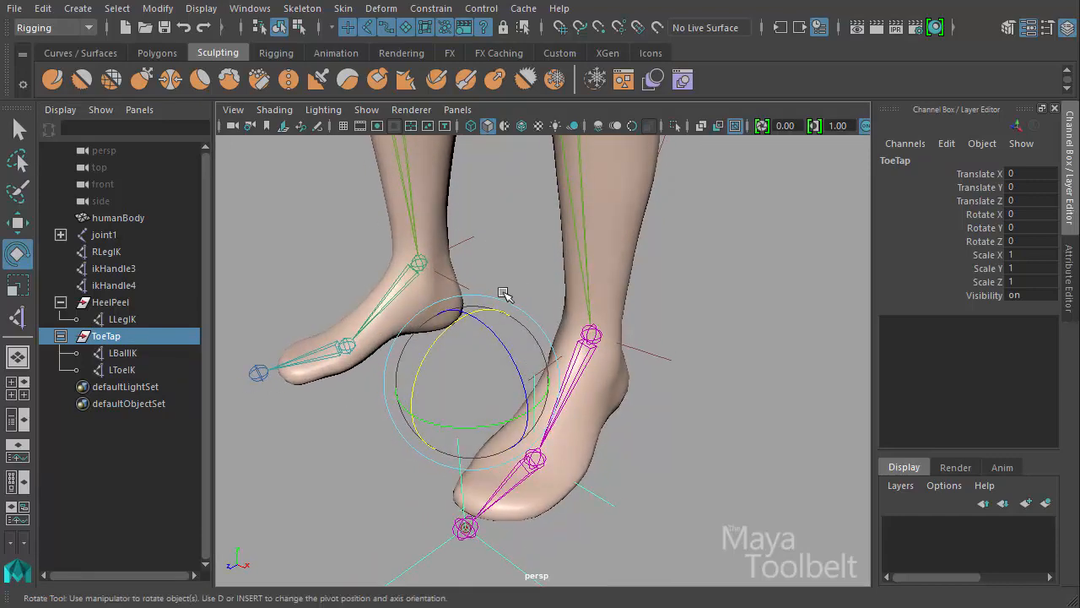
{"action": "key", "text": "w"}
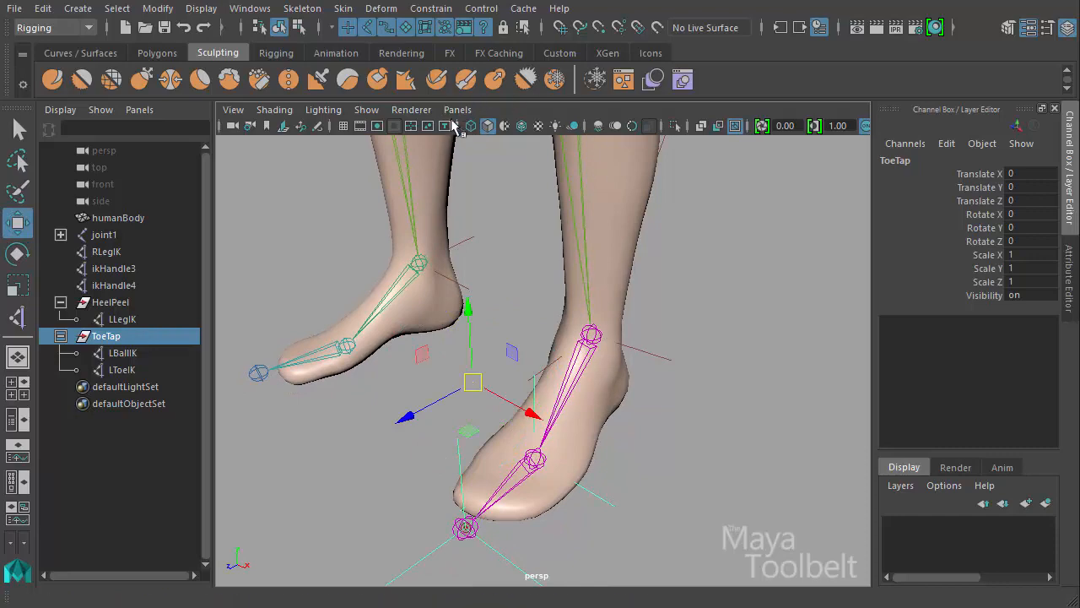
{"action": "left_click", "coordinate": [366, 110]}
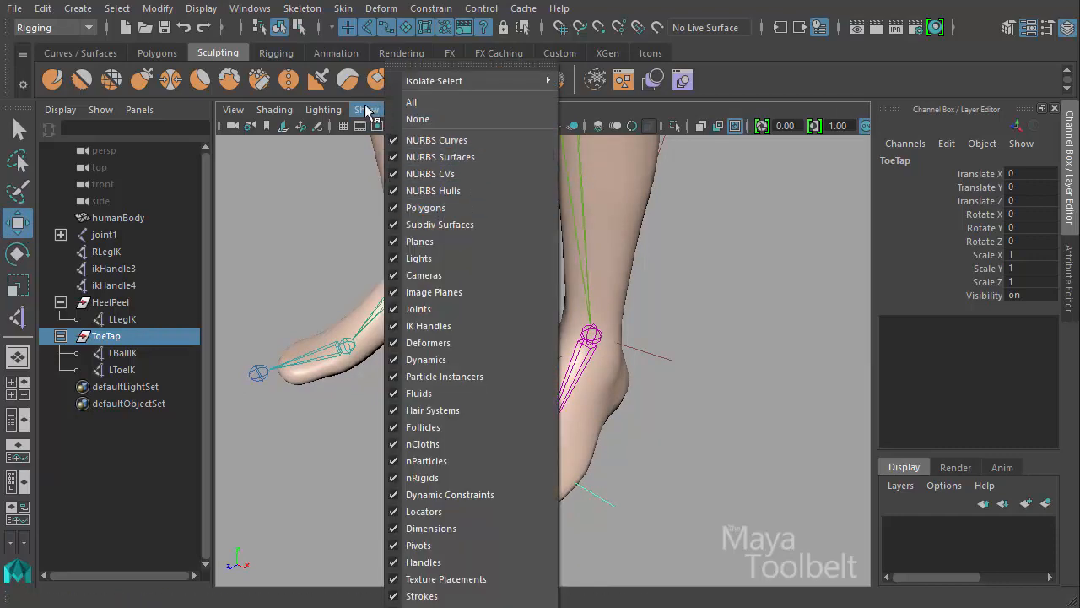
{"action": "left_click", "coordinate": [435, 208]}
{"action": "mouse_move", "coordinate": [725, 367]}
{"action": "left_mouse_down", "text": "alt"}
{"action": "mouse_move", "coordinate": [731, 352]}
{"action": "mouse_move", "coordinate": [723, 370]}
{"action": "left_mouse_up", "text": "alt"}
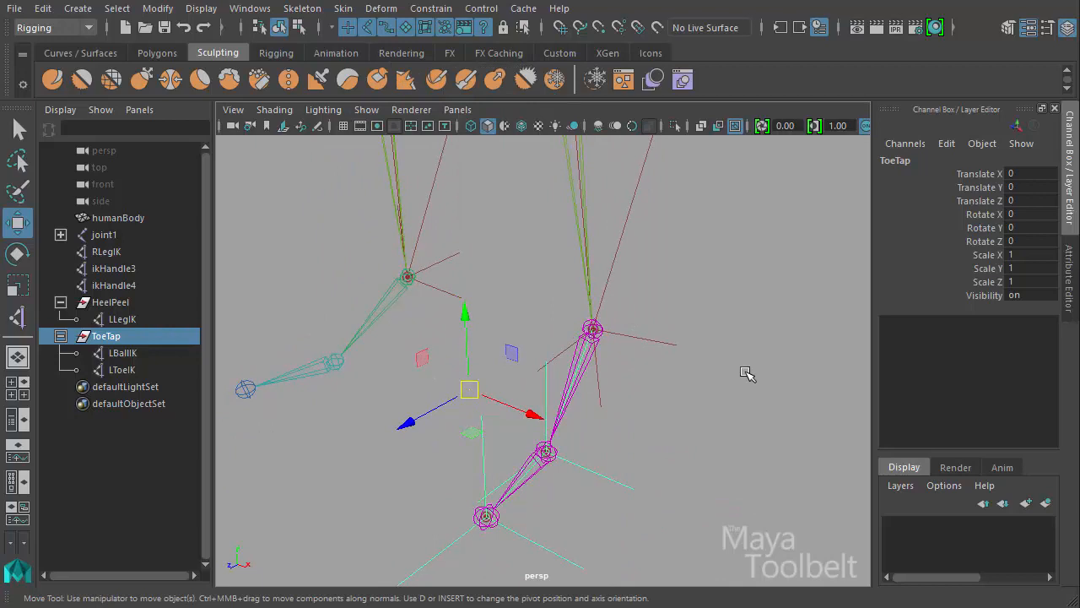
Step: Snap the ToeTap group's pivot to the left foot's ball joint and show polygon objects again
{"action": "key", "text": "Insert"}
{"action": "key", "text": "v"}
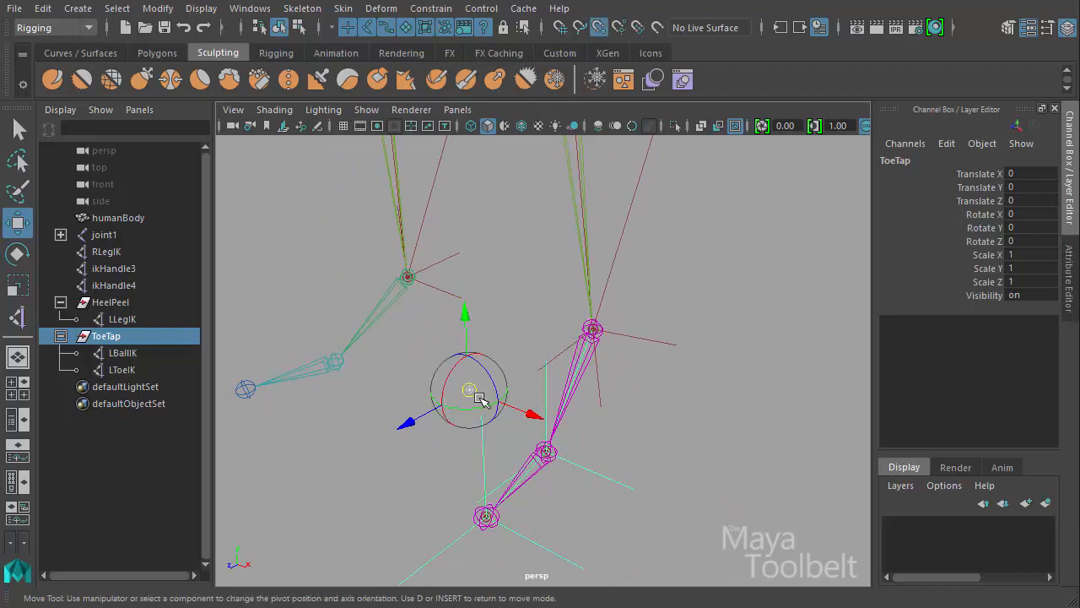
{"action": "left_click_drag", "start_coordinate": [470, 390], "coordinate": [495, 410]}
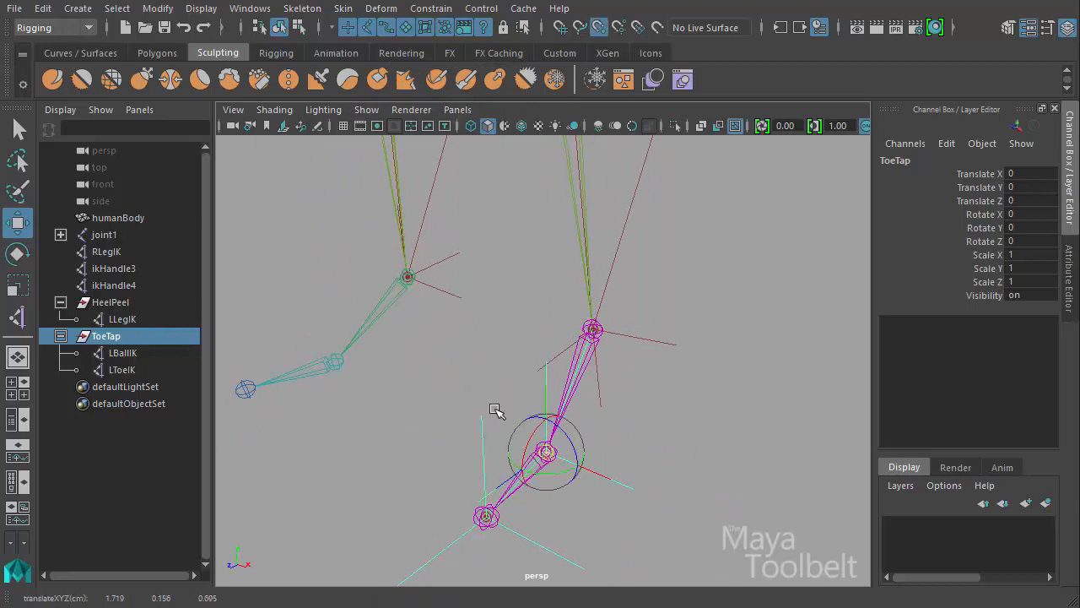
{"action": "key", "text": "Insert"}
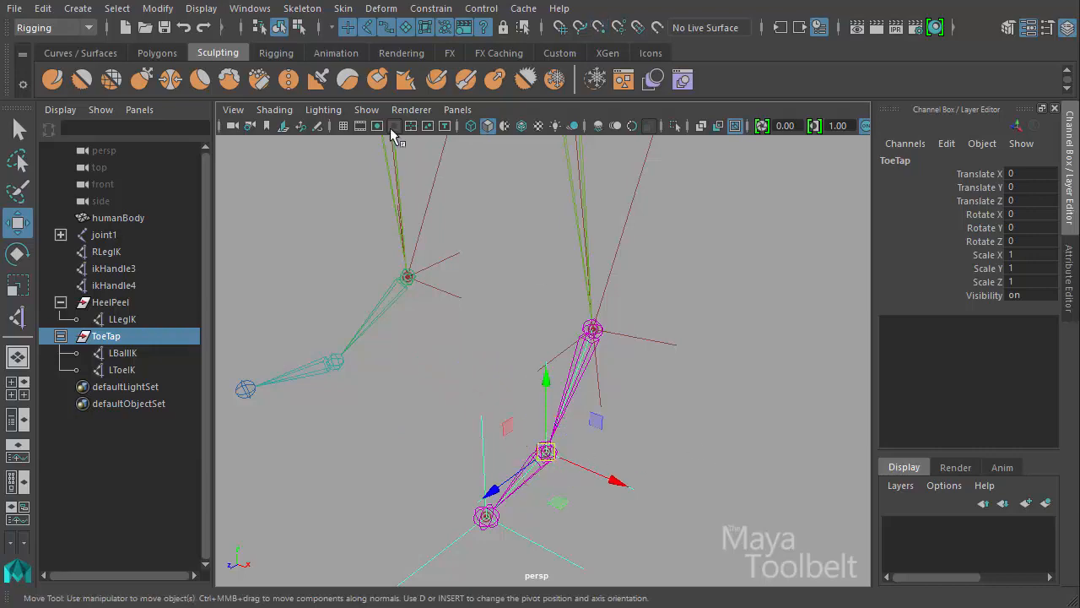
{"action": "left_click", "coordinate": [366, 110]}
{"action": "left_click", "coordinate": [435, 211]}
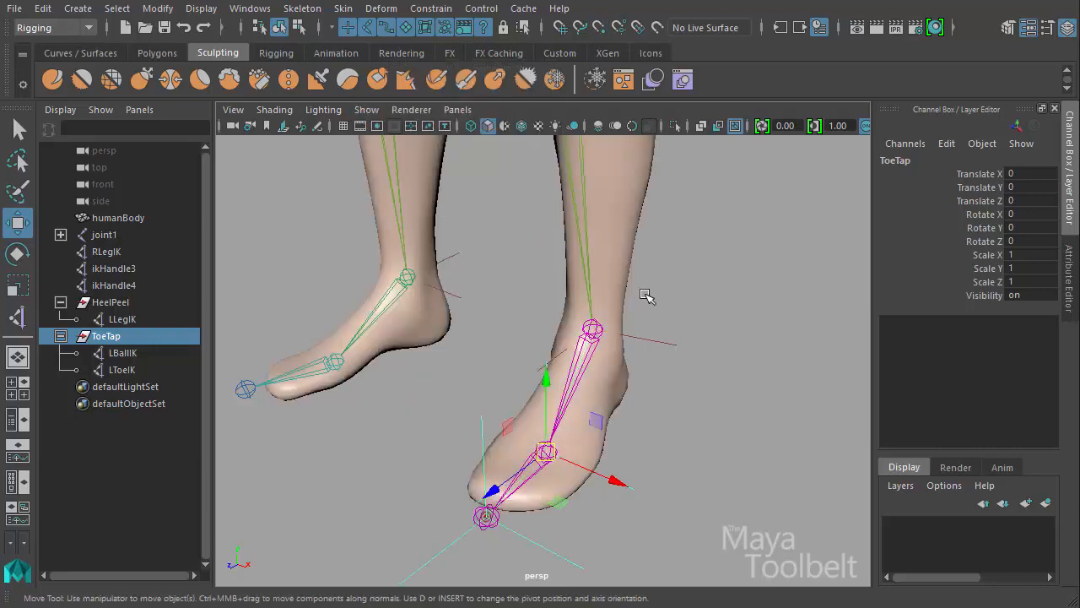
Step: Test the toe tap by rotating the ToeTap group around the ball joint, and undo the rotation
{"action": "left_click_drag", "start_coordinate": [646, 296], "coordinate": [483, 408], "text": "alt"}
{"action": "key", "text": "e"}
{"action": "key", "text": "ctrl+z"}
{"action": "left_click_drag", "start_coordinate": [554, 454], "coordinate": [581, 492], "text": "alt"}
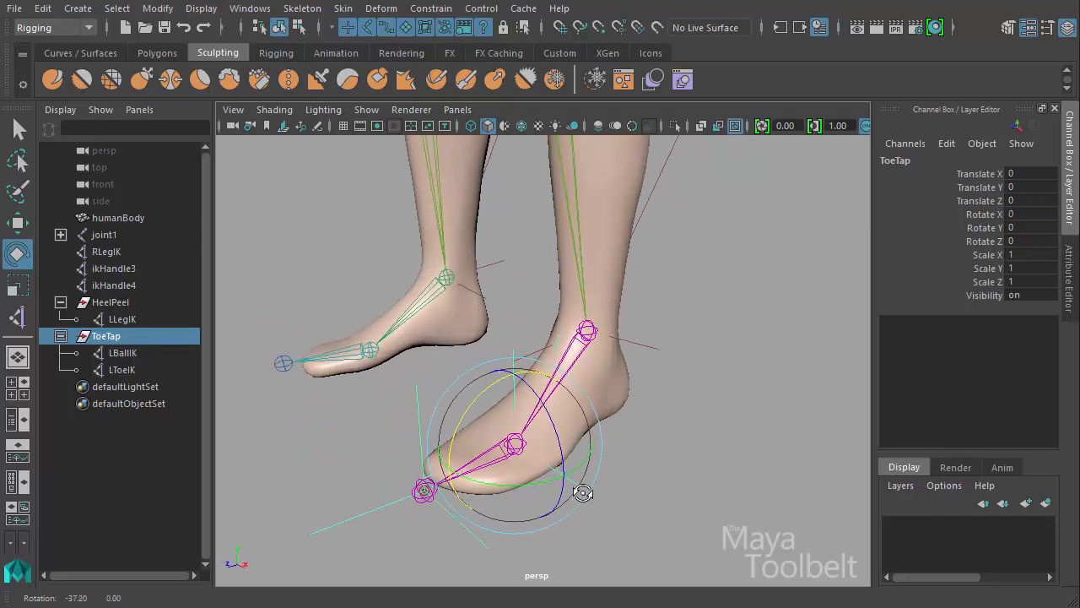
Step: Review the HeelPeel and ToeTap groups by selecting each in turn along with the LBallIK, LToeIK and LLegIK handles
{"action": "left_click", "coordinate": [189, 301]}
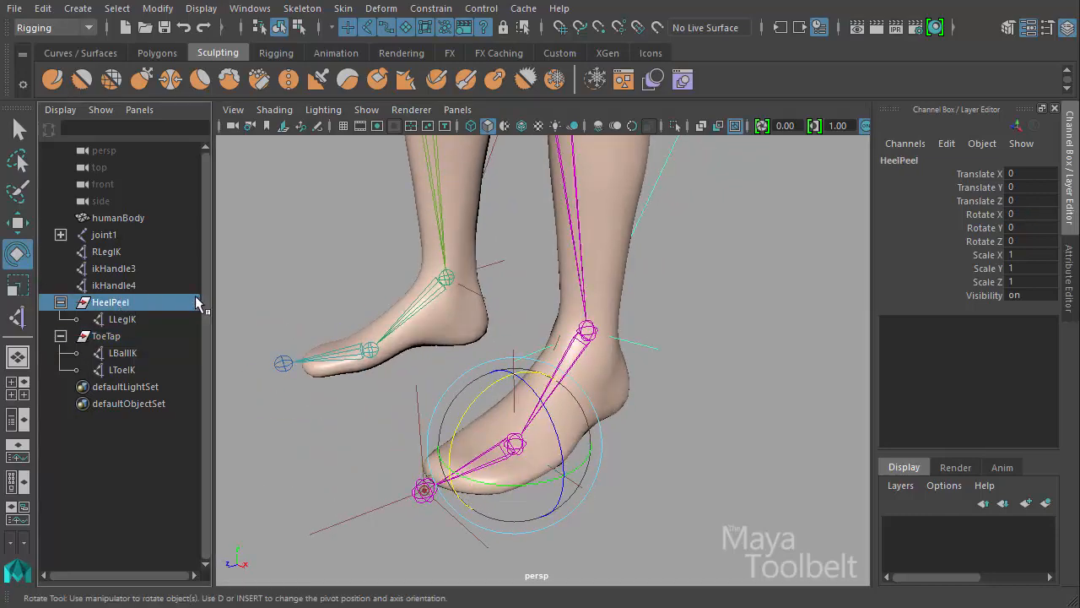
{"action": "left_click", "coordinate": [159, 337]}
{"action": "left_click", "coordinate": [124, 354]}
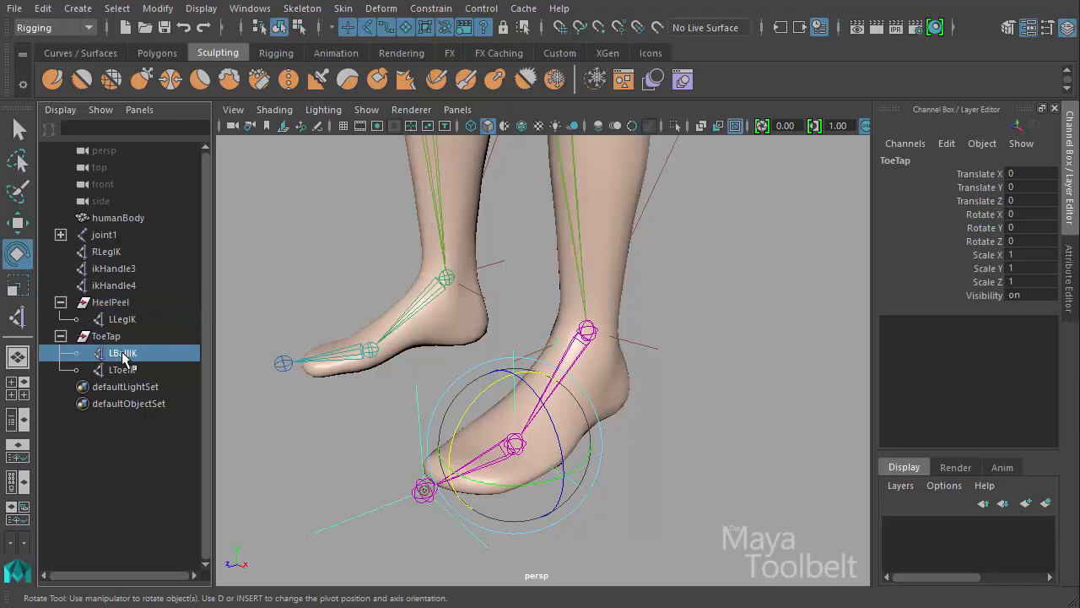
{"action": "left_click", "coordinate": [129, 367]}
{"action": "left_click", "coordinate": [131, 336]}
{"action": "left_click", "coordinate": [133, 353]}
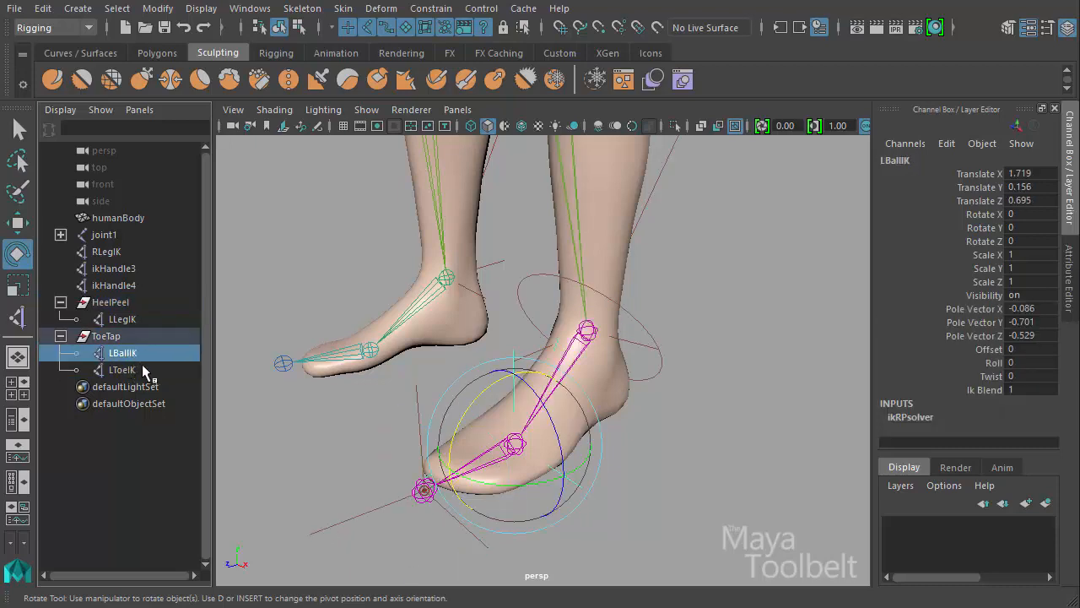
{"action": "left_click", "coordinate": [129, 370]}
{"action": "left_click", "coordinate": [126, 303]}
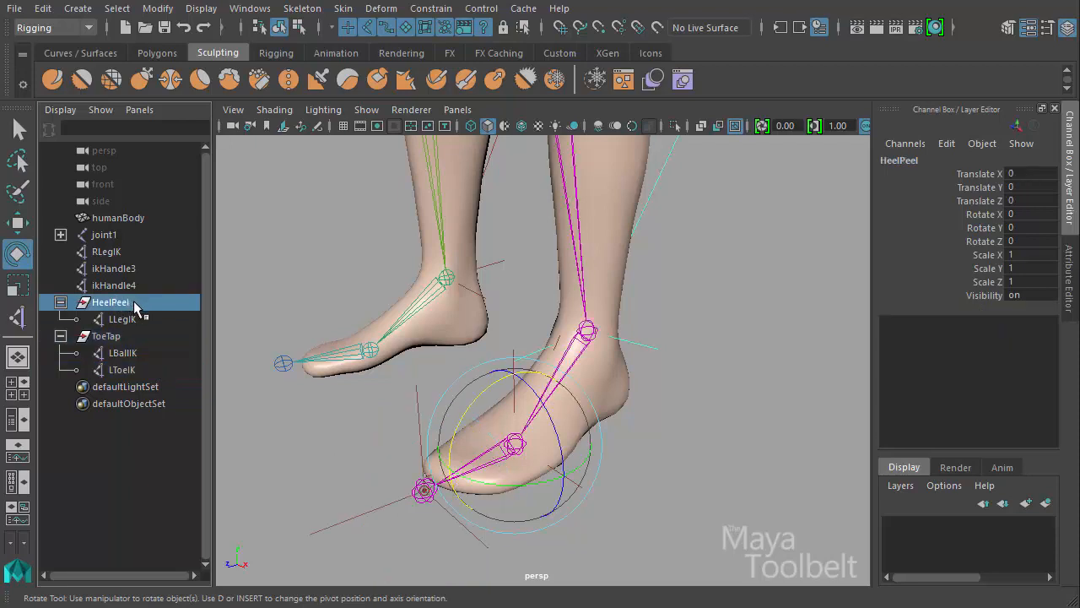
{"action": "left_click", "coordinate": [136, 319]}
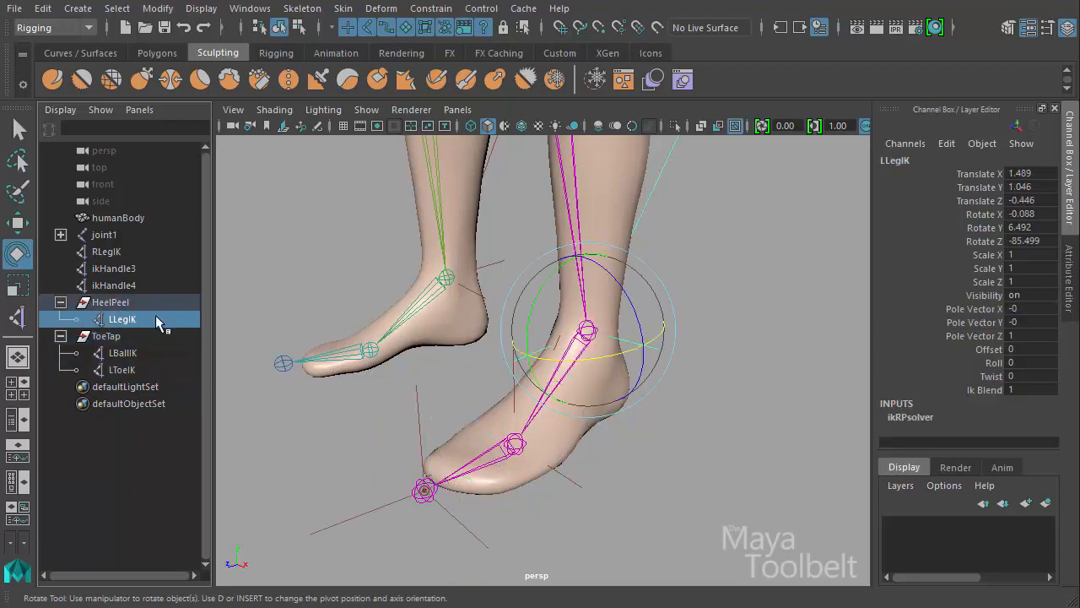
Step: Group HeelPeel and ToeTap together and expand the new parent group to check both groups inside
{"action": "left_click", "coordinate": [127, 302]}
{"action": "left_click", "coordinate": [162, 336], "text": "ctrl"}
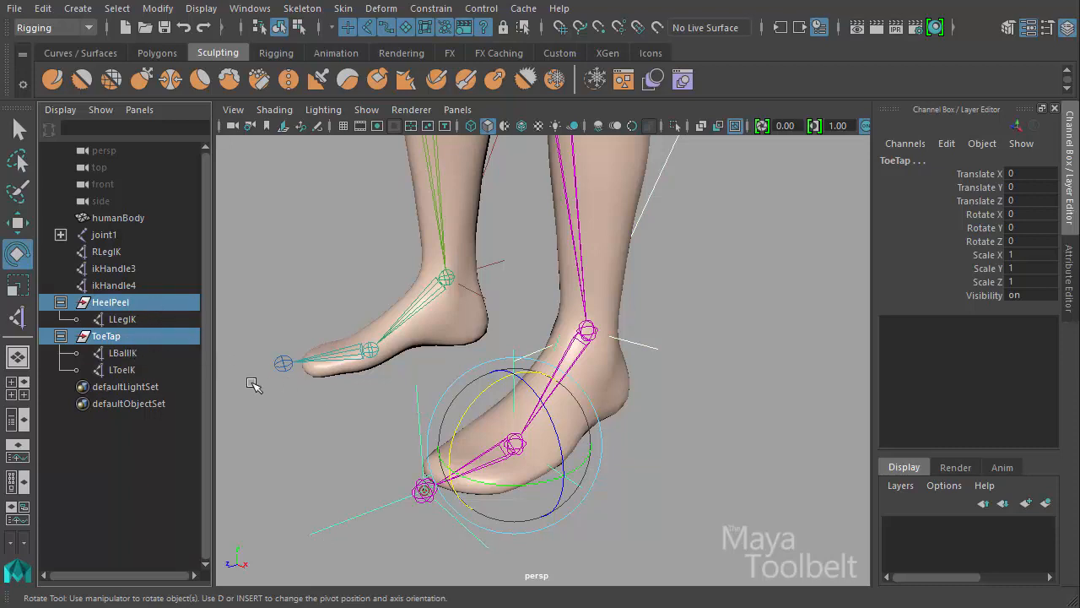
{"action": "key", "text": "ctrl+g"}
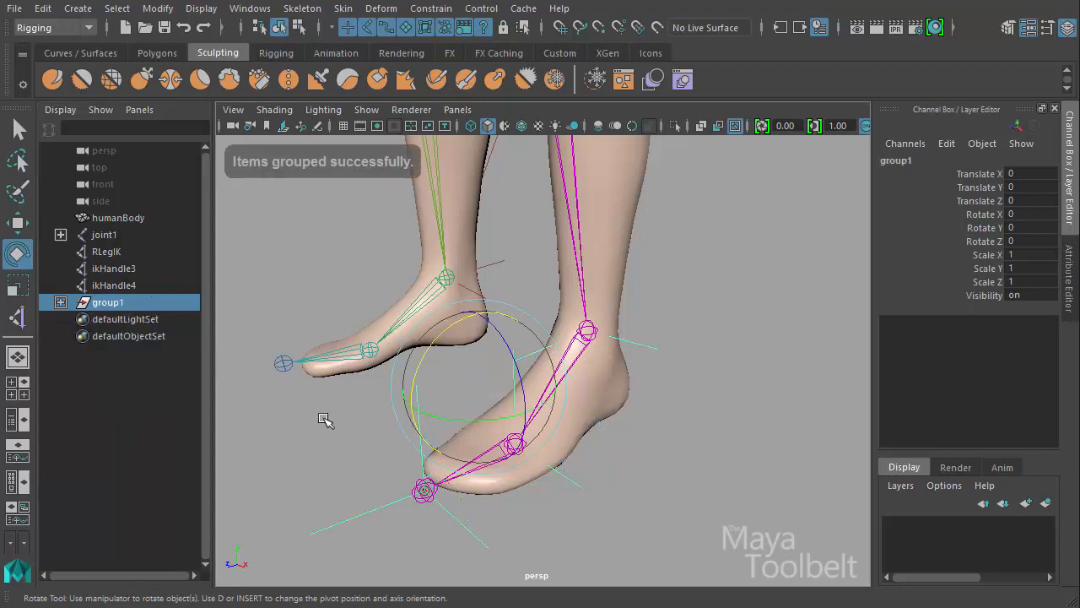
{"action": "left_click", "coordinate": [61, 302]}
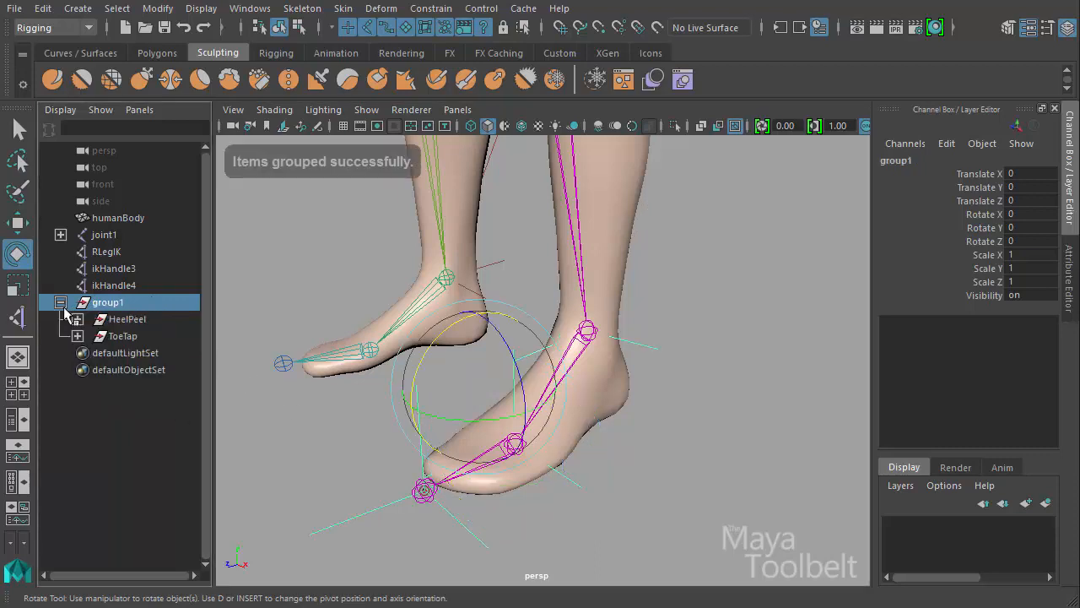
{"action": "left_click", "coordinate": [127, 319]}
{"action": "left_click_drag", "start_coordinate": [136, 336], "coordinate": [143, 320]}
{"action": "left_click", "coordinate": [142, 318]}
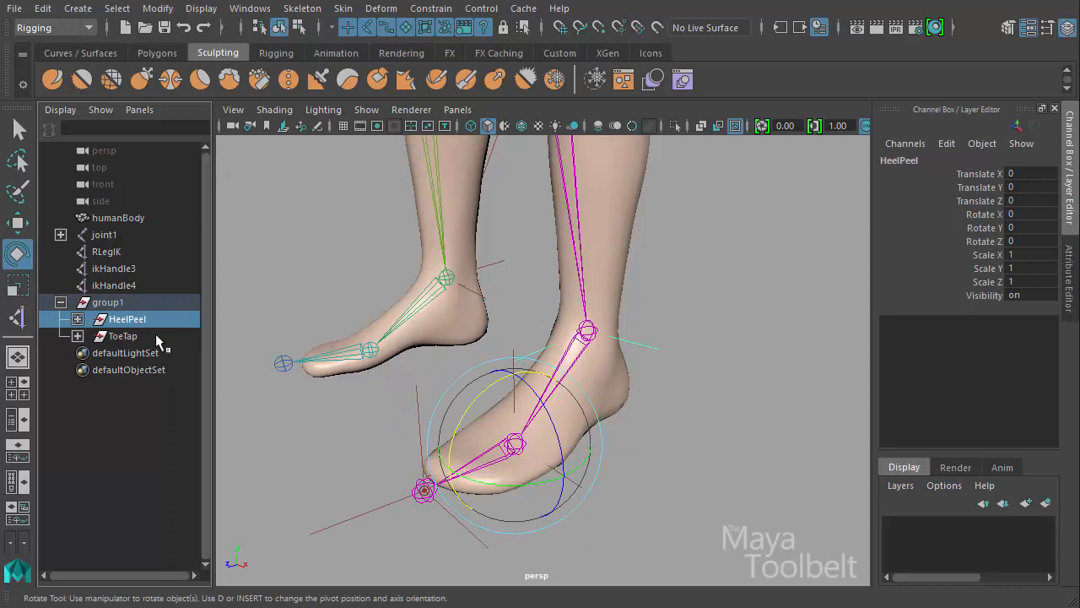
Step: Rename the parent group of HeelPeel and ToeTap as TipToe
{"action": "left_click", "coordinate": [115, 304]}
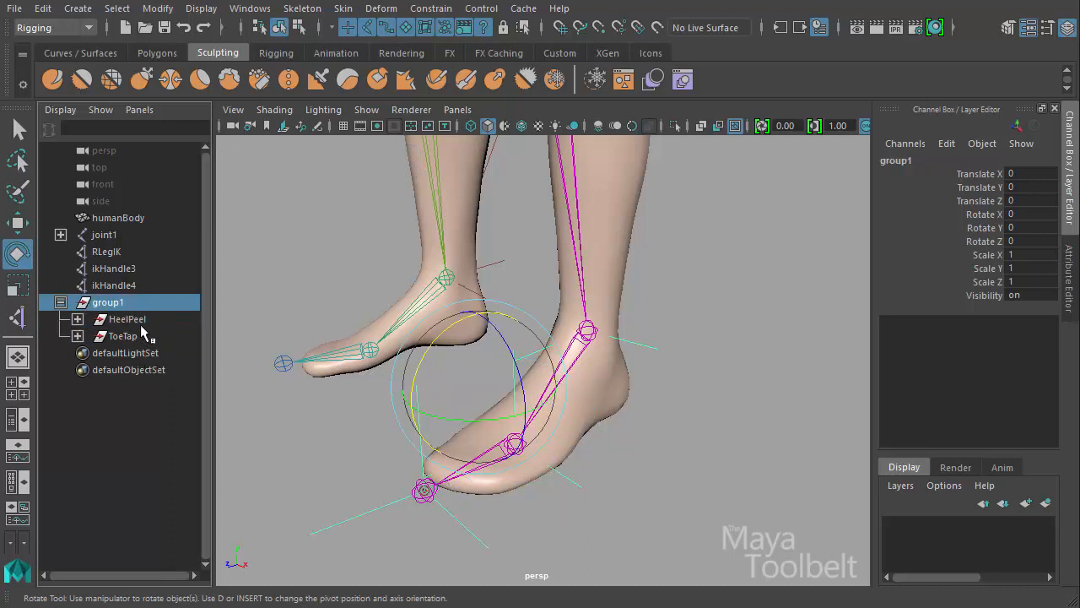
{"action": "double_click", "coordinate": [107, 306]}
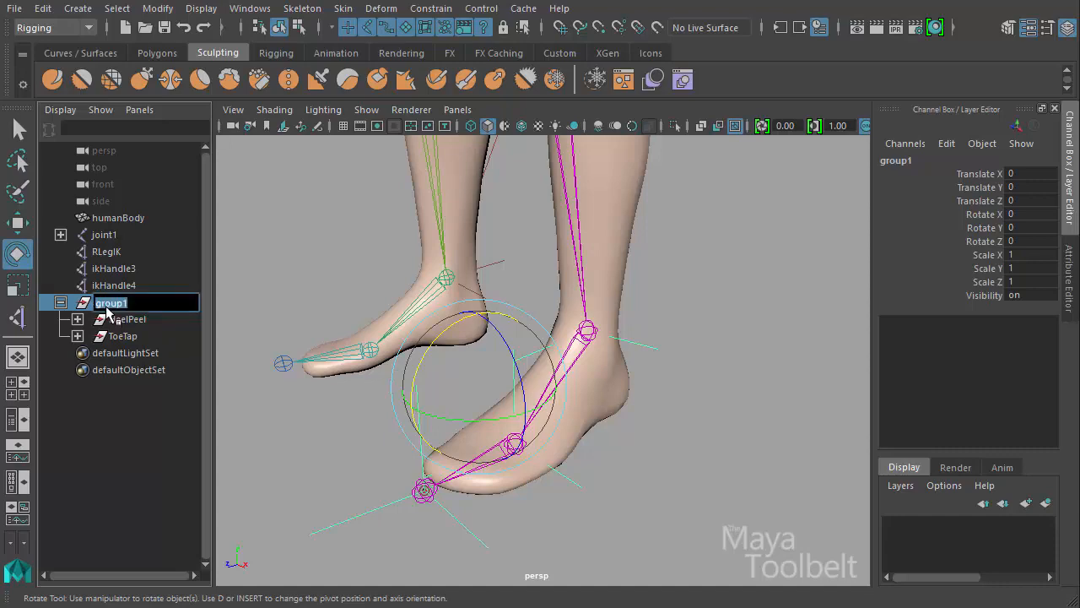
{"action": "type", "text": "TipToe"}
{"action": "key", "text": "Return"}
Step: Snap the TipToe group's pivot to the end joint at the left foot's toes
{"action": "left_click_drag", "start_coordinate": [388, 397], "coordinate": [345, 437], "text": "alt"}
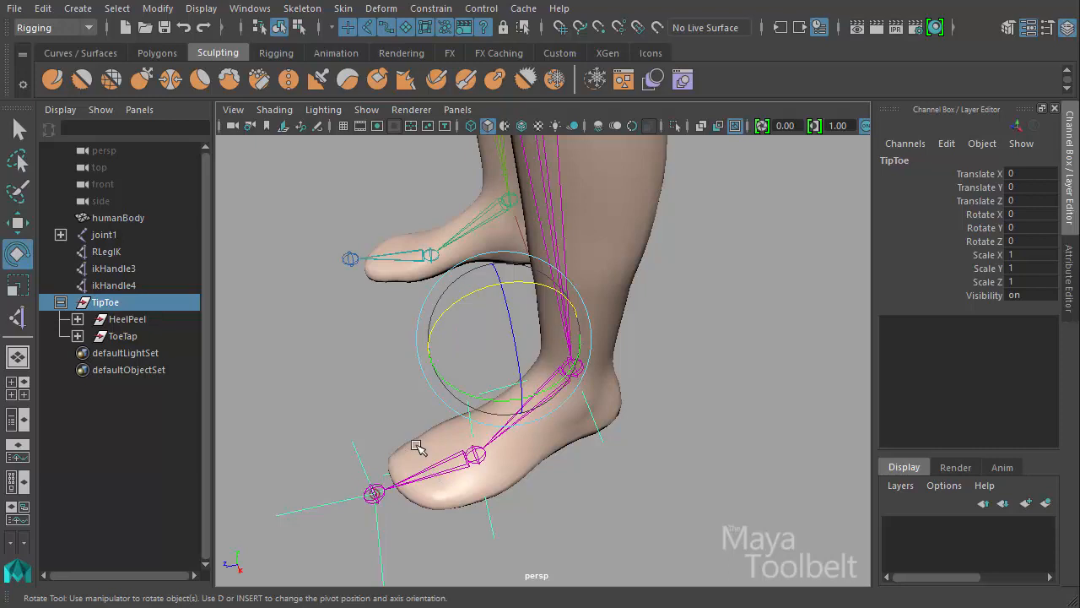
{"action": "key", "text": "w"}
{"action": "key", "text": "d"}
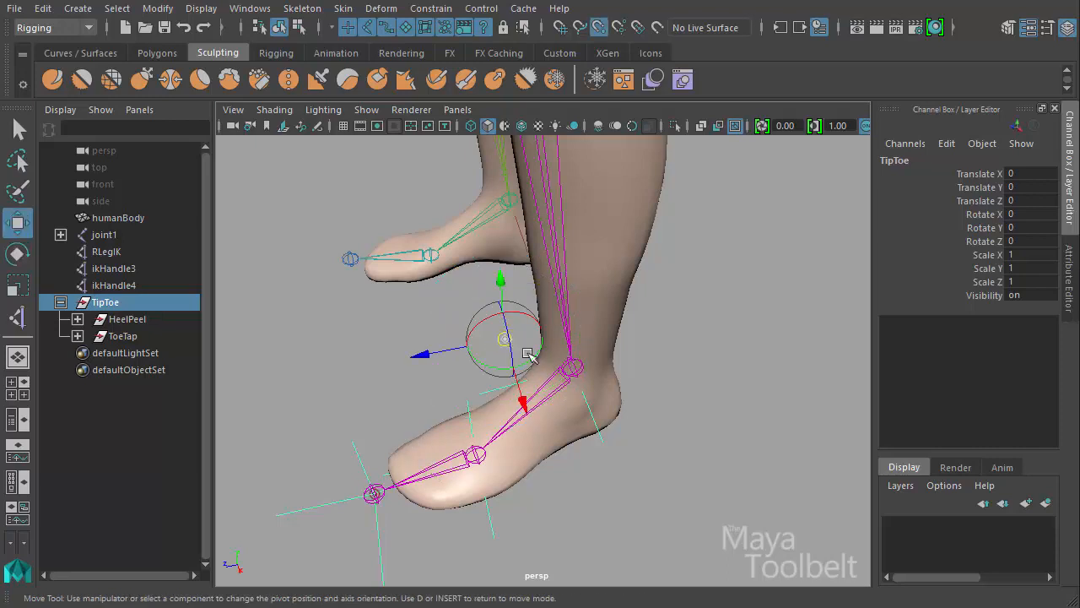
{"action": "left_click_drag", "start_coordinate": [506, 338], "coordinate": [361, 490]}
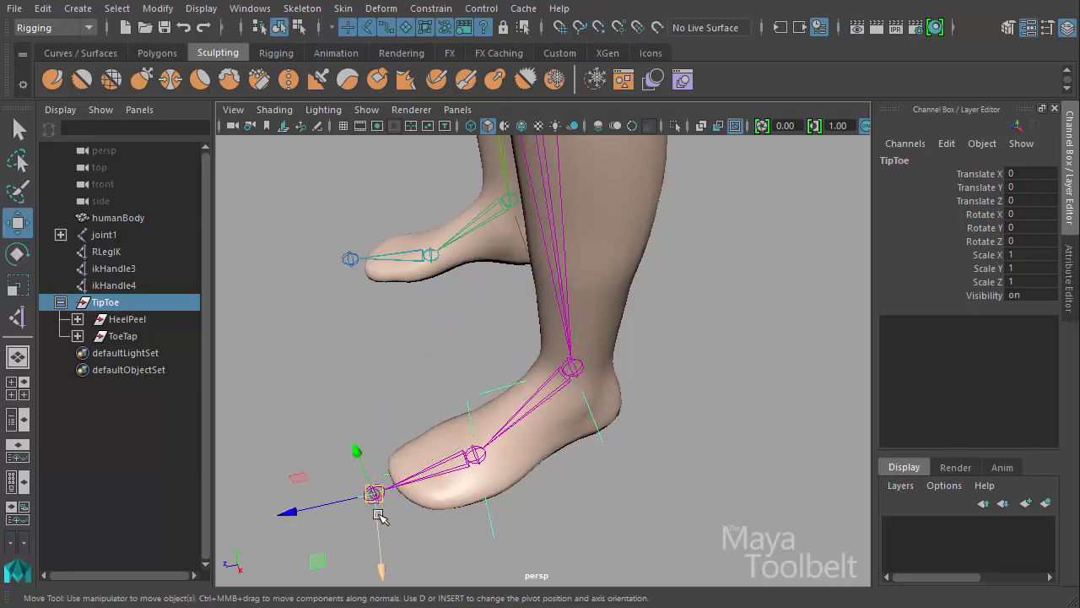
Step: Shift the TipToe pivot back along Z and sideways along X to the tip of the big toe, checking its placement
{"action": "key", "text": "d"}
{"action": "left_click_drag", "start_coordinate": [295, 511], "coordinate": [312, 506]}
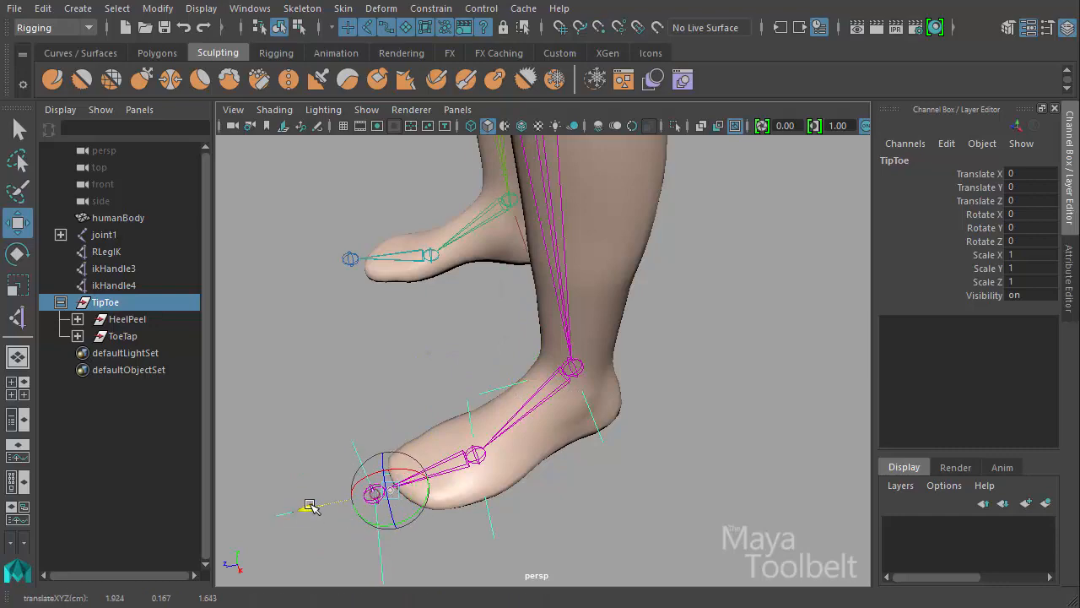
{"action": "left_click_drag", "start_coordinate": [398, 563], "coordinate": [397, 552]}
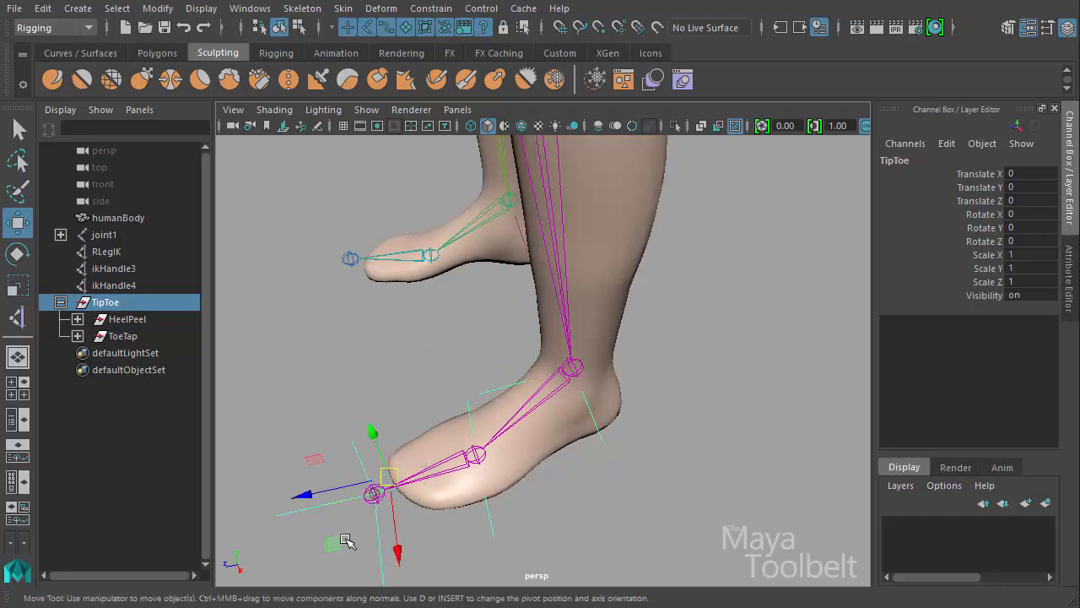
{"action": "left_click_drag", "start_coordinate": [309, 415], "coordinate": [422, 390], "text": "alt"}
{"action": "key", "text": "d"}
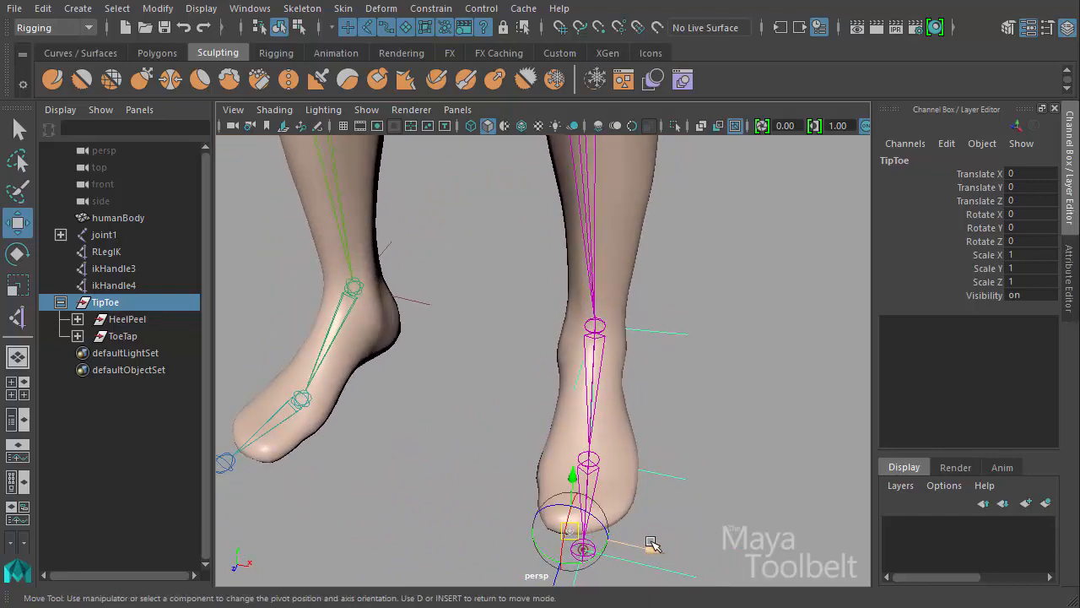
{"action": "left_click_drag", "start_coordinate": [682, 501], "coordinate": [621, 412], "text": "alt"}
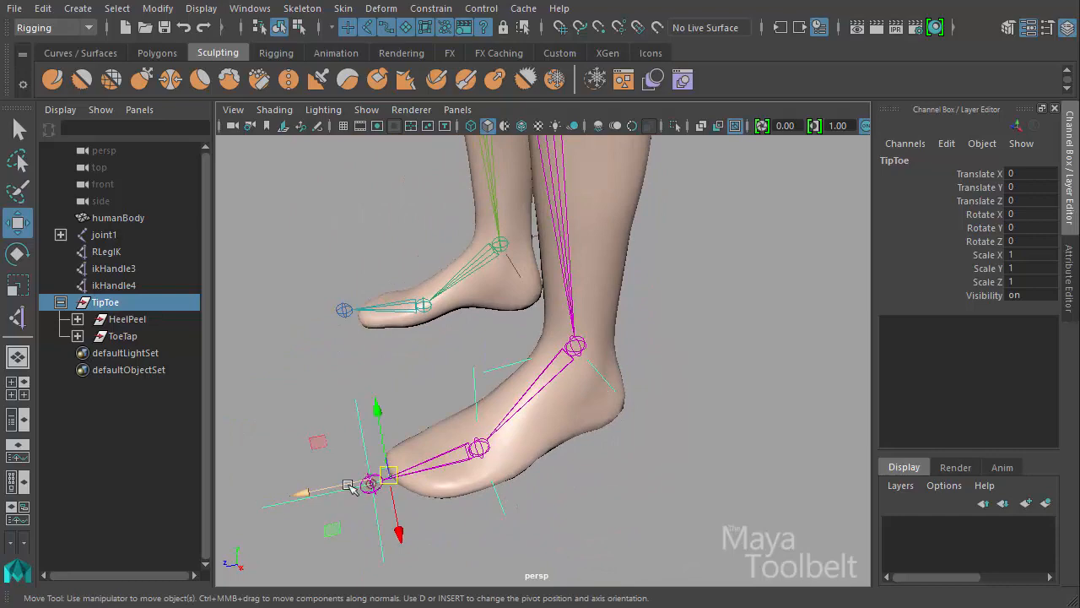
{"action": "left_click_drag", "start_coordinate": [590, 483], "coordinate": [667, 502], "text": "alt"}
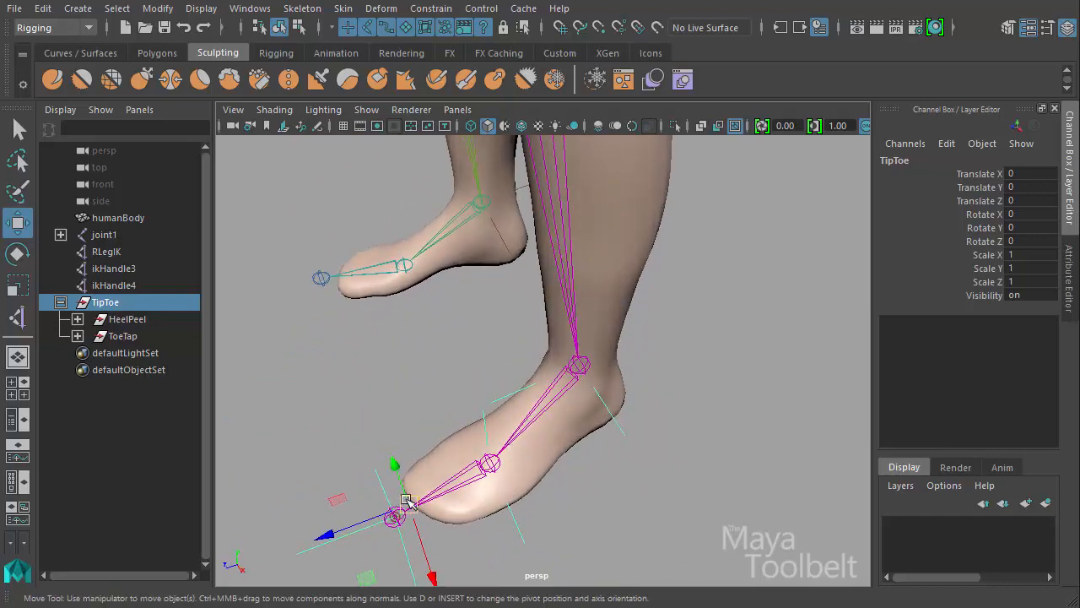
{"action": "left_click_drag", "start_coordinate": [507, 512], "coordinate": [378, 489], "text": "alt"}
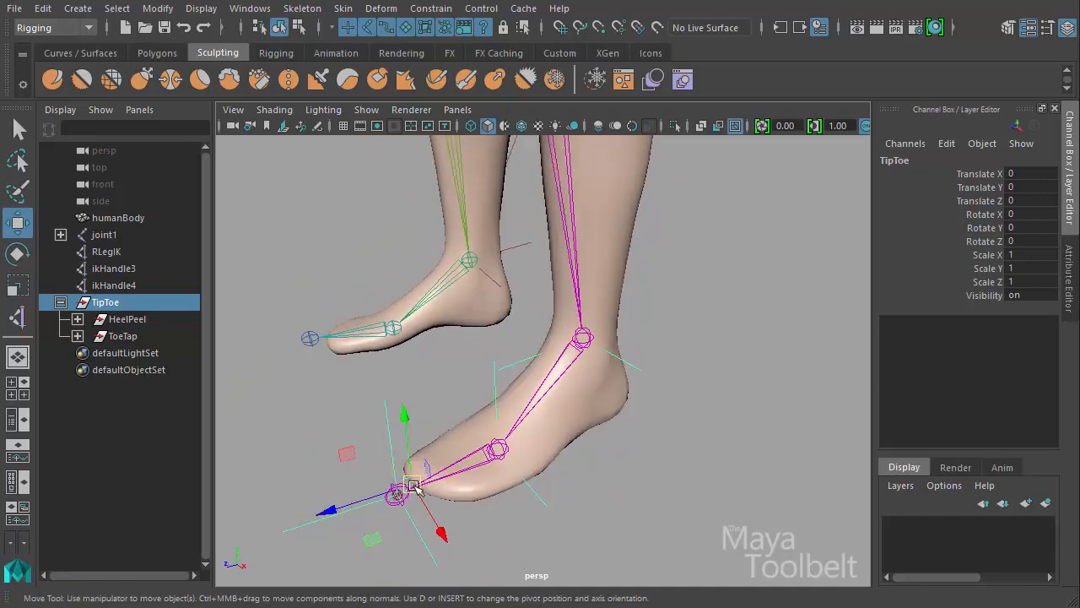
Step: Test the tiptoe motion by rotating the TipToe group around X, inspect the foot, and undo the rotation
{"action": "left_click_drag", "start_coordinate": [541, 494], "coordinate": [646, 475], "text": "alt"}
{"action": "key", "text": "e"}
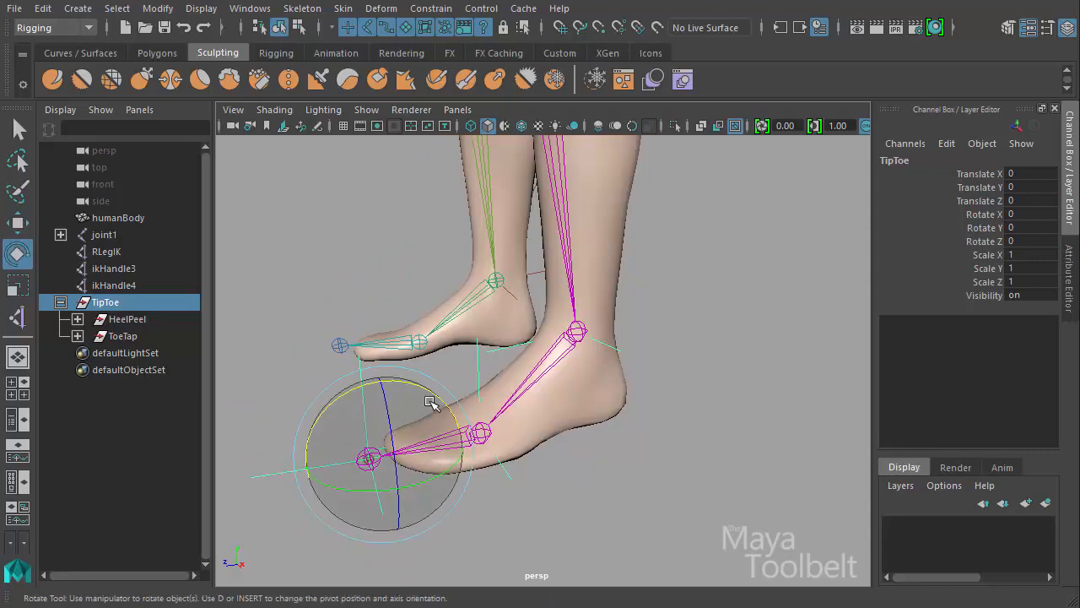
{"action": "left_click_drag", "start_coordinate": [428, 390], "coordinate": [318, 362]}
{"action": "mouse_move", "coordinate": [574, 417]}
{"action": "left_mouse_down", "text": "alt"}
{"action": "mouse_move", "coordinate": [641, 413]}
{"action": "mouse_move", "coordinate": [594, 411]}
{"action": "left_mouse_up", "text": "alt"}
{"action": "key", "text": "ctrl+z"}
Step: Rotate the HeelPeel group inside TipToe about 32 degrees around X as a test, and undo the rotation
{"action": "left_click", "coordinate": [124, 323]}
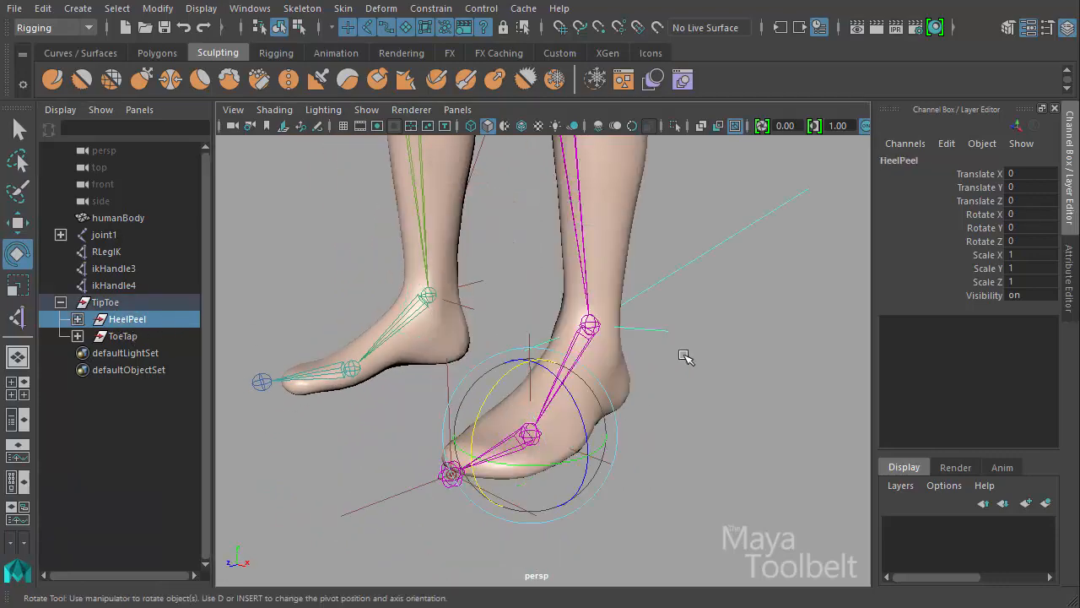
{"action": "left_click_drag", "start_coordinate": [687, 357], "coordinate": [562, 369], "text": "alt"}
{"action": "left_click_drag", "start_coordinate": [429, 367], "coordinate": [327, 368]}
{"action": "key", "text": "ctrl+z"}
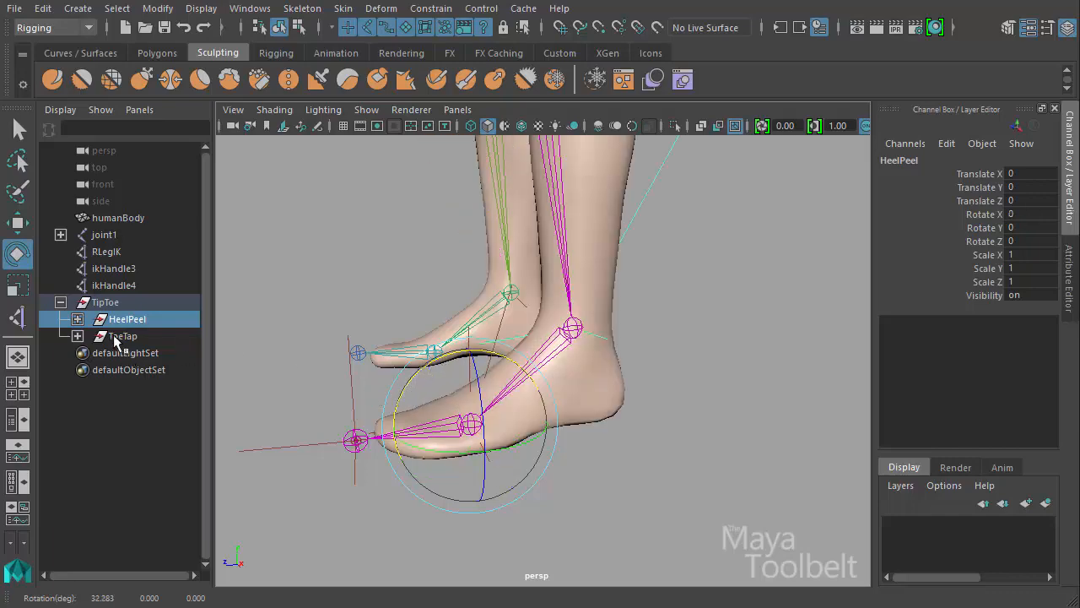
Step: Rotate the ToeTap group around X as a test, undo the rotation and return to the TipToe group
{"action": "left_click", "coordinate": [114, 335]}
{"action": "left_click_drag", "start_coordinate": [426, 361], "coordinate": [295, 353]}
{"action": "left_click", "coordinate": [105, 302]}
{"action": "key", "text": "ctrl+z"}
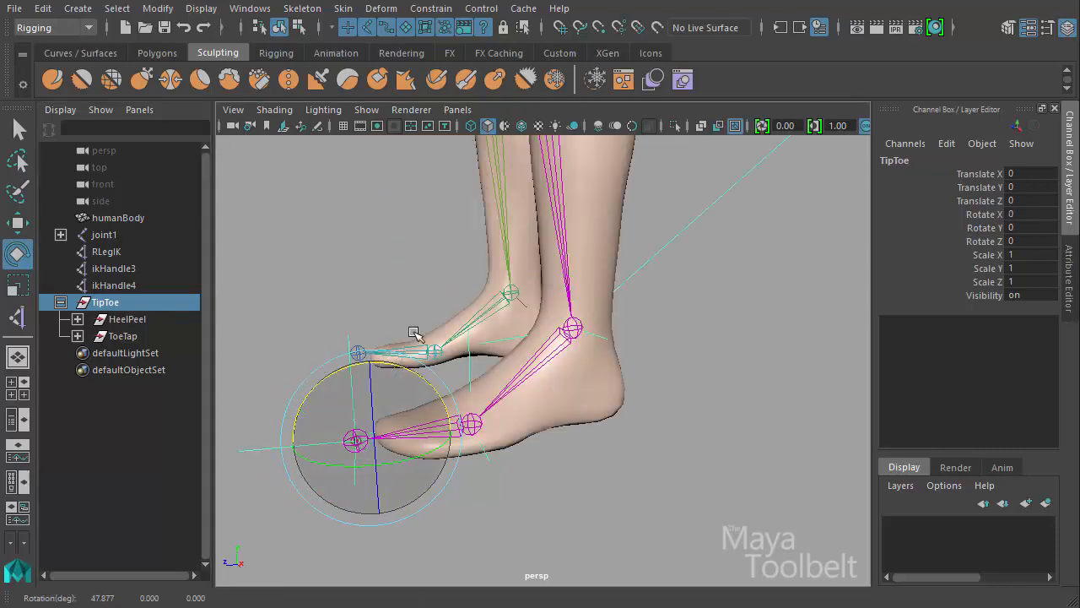
Step: Group the TipToe group under a new parent group and expand the hierarchy down to HeelPeel and ToeTap
{"action": "left_click_drag", "start_coordinate": [414, 335], "coordinate": [471, 337], "text": "alt"}
{"action": "left_click", "coordinate": [122, 320]}
{"action": "left_click", "coordinate": [122, 336]}
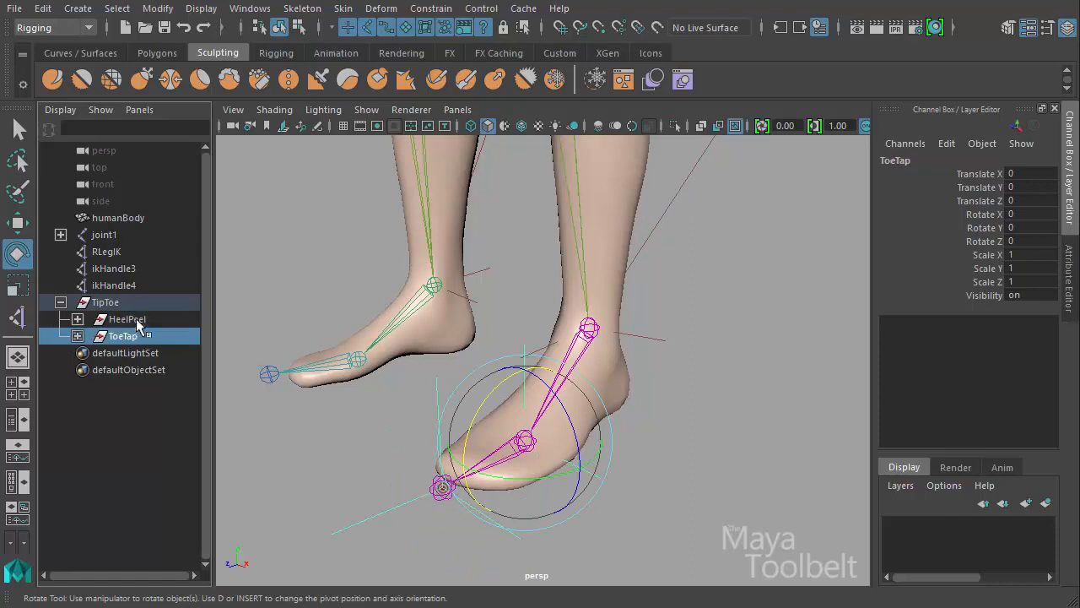
{"action": "left_click", "coordinate": [185, 304]}
{"action": "left_click_drag", "start_coordinate": [670, 423], "coordinate": [622, 410], "text": "alt"}
{"action": "key", "text": "w"}
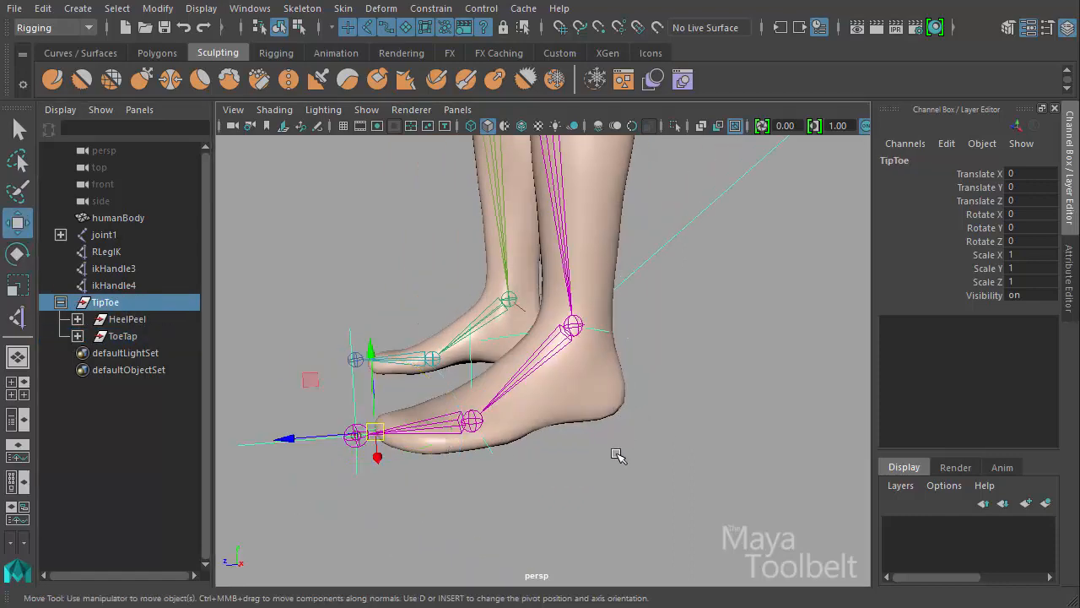
{"action": "left_click_drag", "start_coordinate": [615, 453], "coordinate": [659, 469], "text": "alt"}
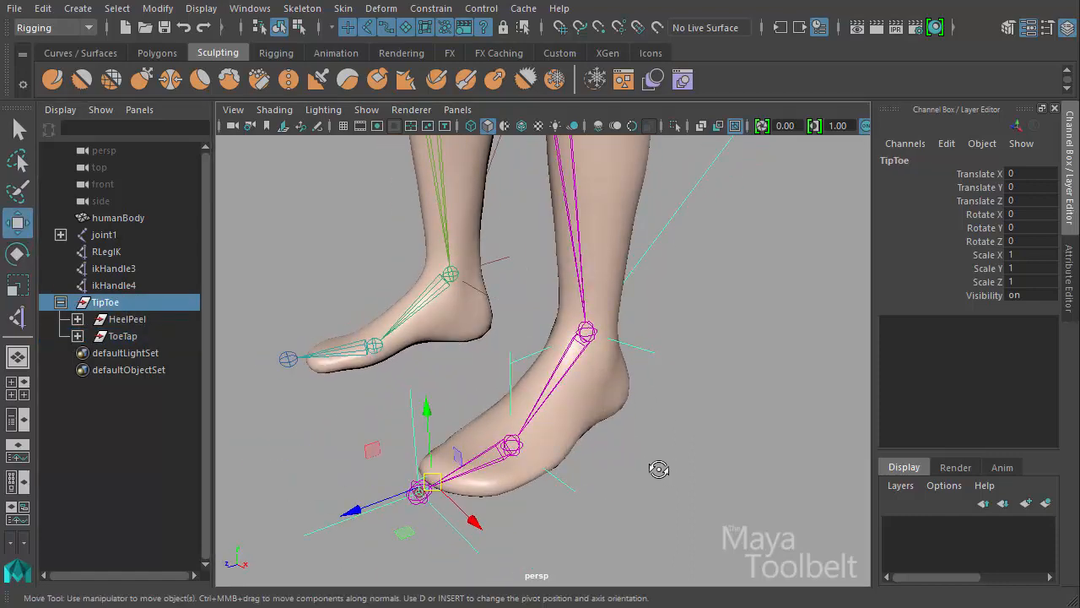
{"action": "key", "text": "ctrl+g"}
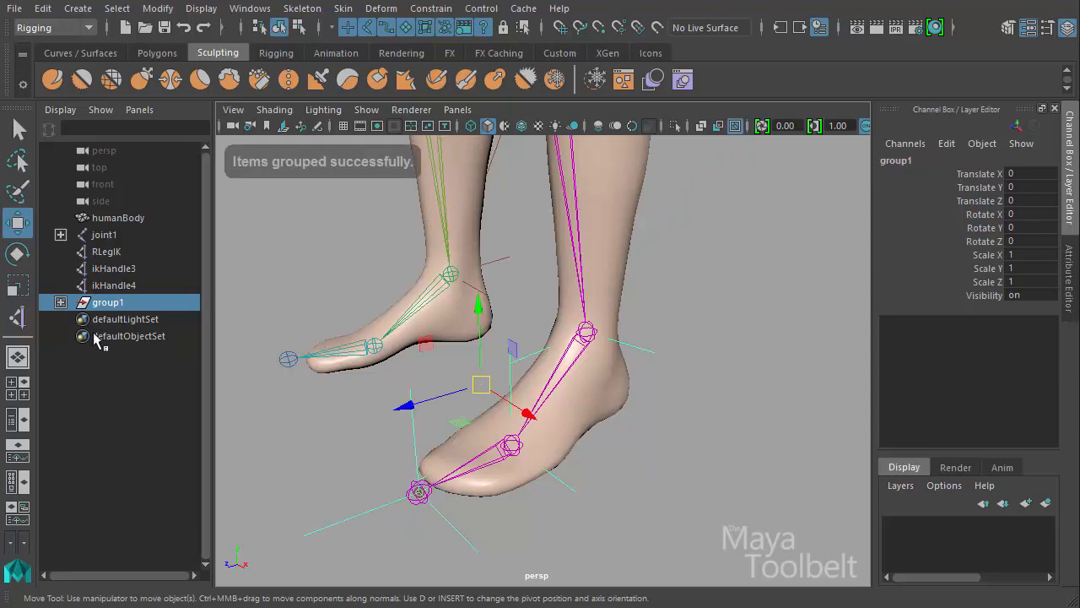
{"action": "left_click", "coordinate": [60, 302]}
{"action": "left_click", "coordinate": [77, 319]}
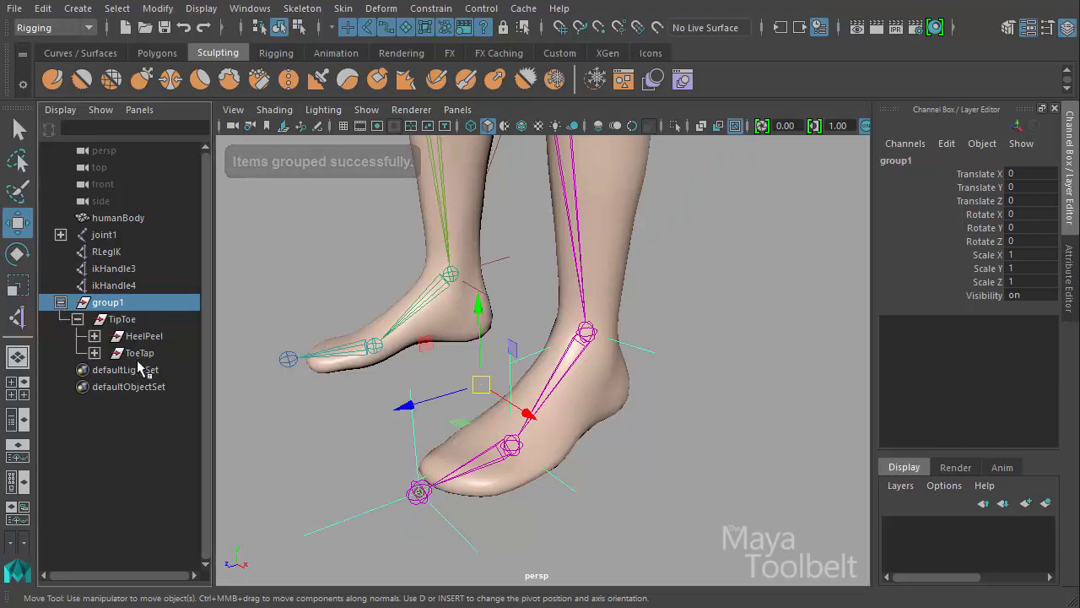
Step: Check the nesting under the new parent group by selecting ToeTap, HeelPeel and TipToe in turn
{"action": "left_click", "coordinate": [124, 370]}
{"action": "left_click", "coordinate": [139, 353]}
{"action": "left_click", "coordinate": [142, 335]}
{"action": "left_click", "coordinate": [110, 302]}
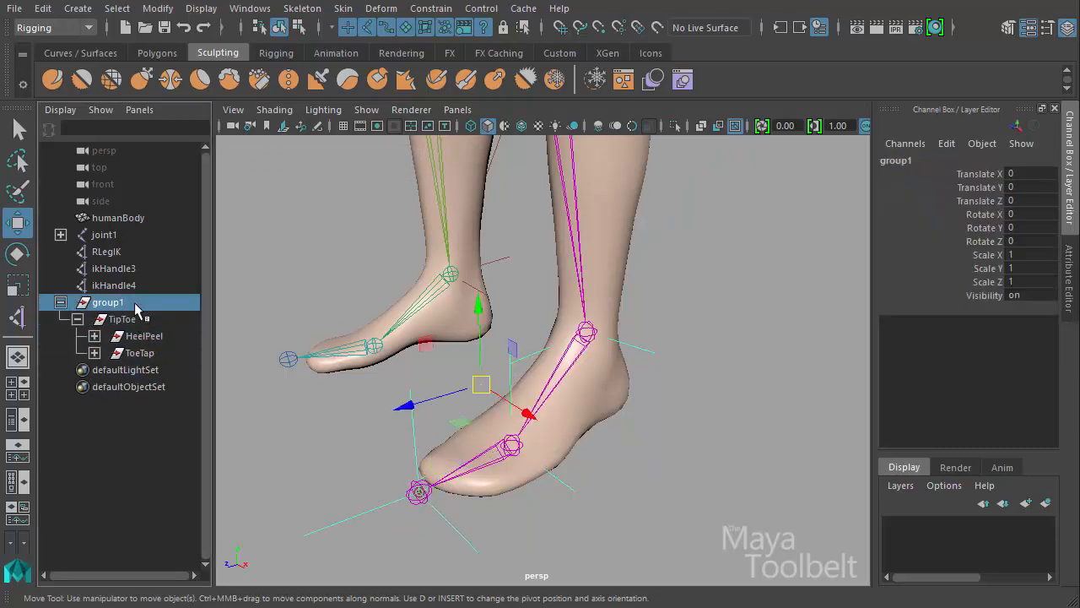
{"action": "left_click", "coordinate": [149, 355]}
{"action": "left_click", "coordinate": [157, 340]}
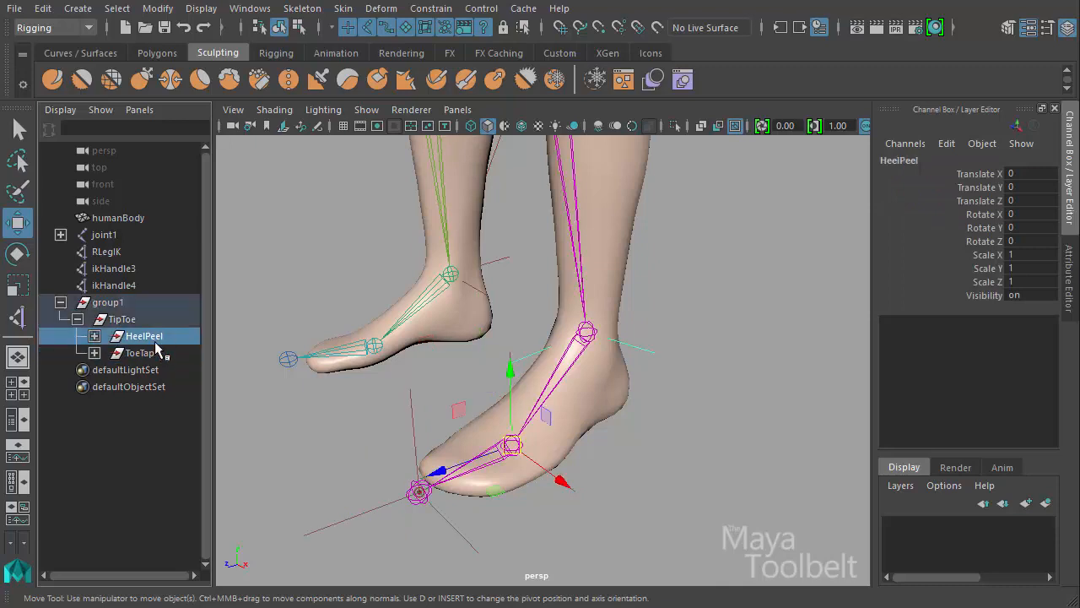
{"action": "left_click", "coordinate": [127, 320]}
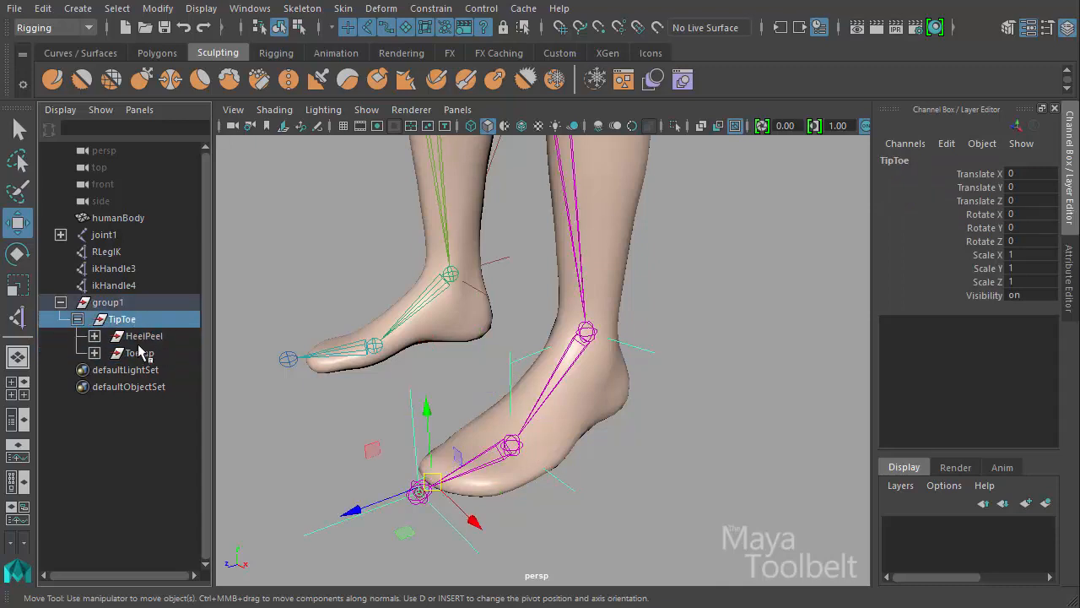
Step: Rename the new top-level parent group of TipToe as LFoot
{"action": "left_click", "coordinate": [127, 304]}
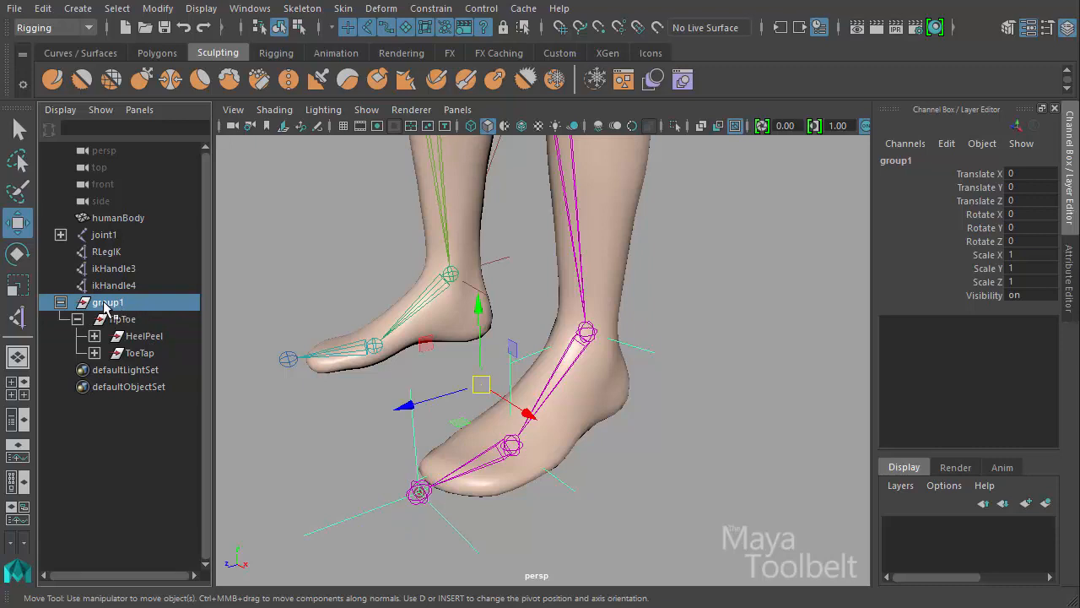
{"action": "double_click", "coordinate": [105, 306]}
{"action": "type", "text": "LFoot"}
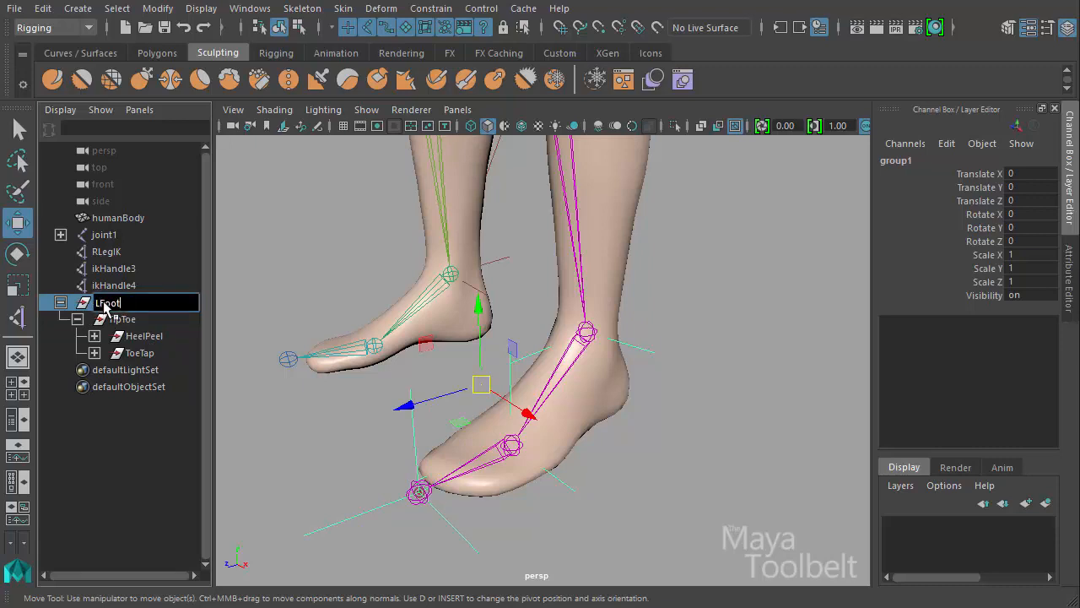
{"action": "key", "text": "Return"}
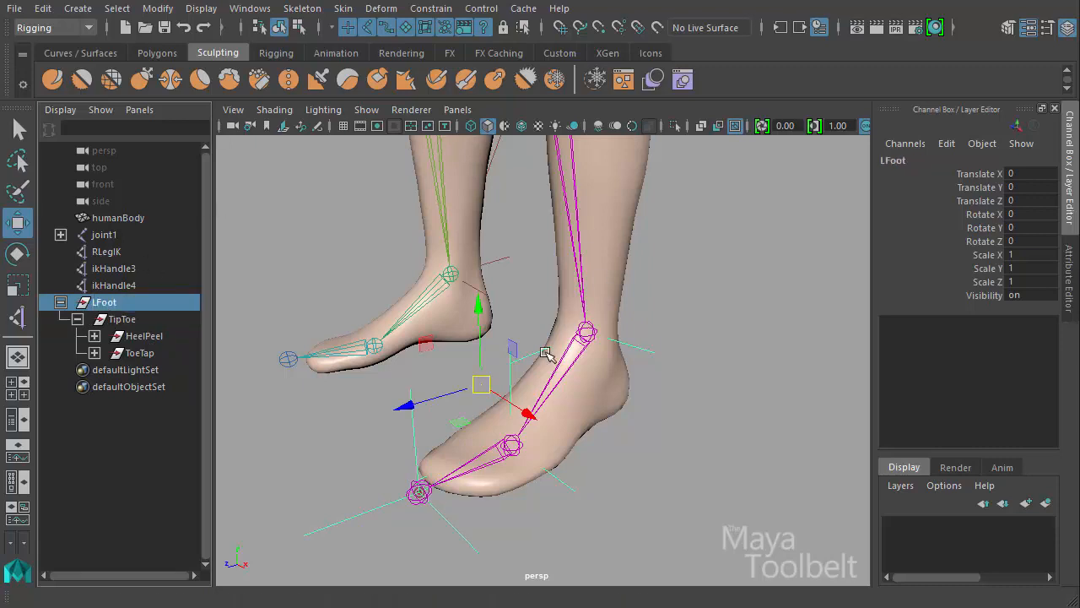
Step: Snap the LFoot group's pivot to the left ankle joint, hiding the polygons while placing it and showing them again
{"action": "left_click_drag", "start_coordinate": [660, 388], "coordinate": [745, 407], "text": "alt"}
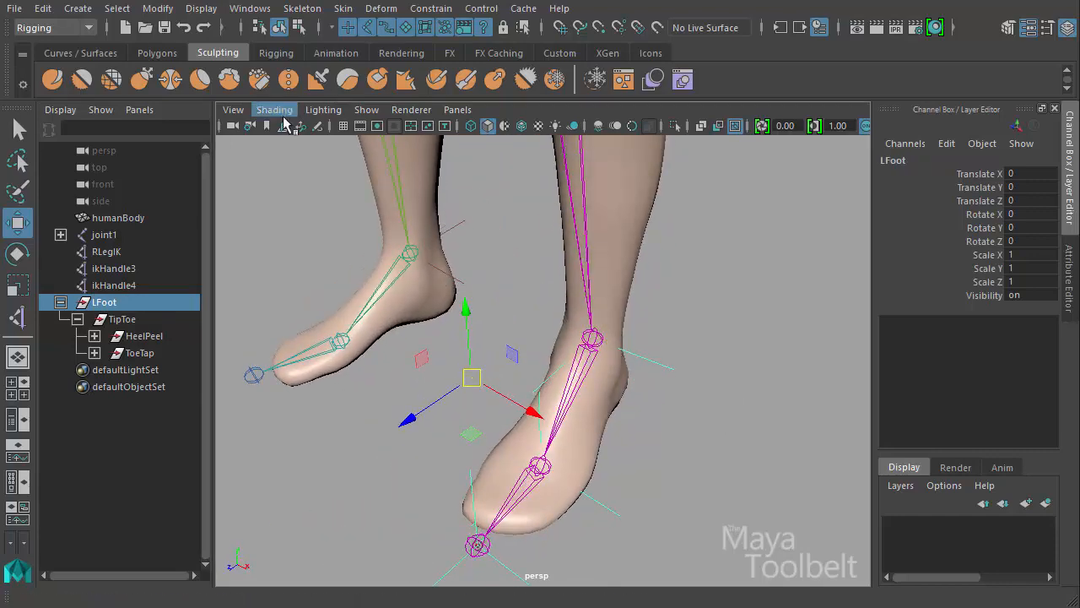
{"action": "left_click", "coordinate": [366, 110]}
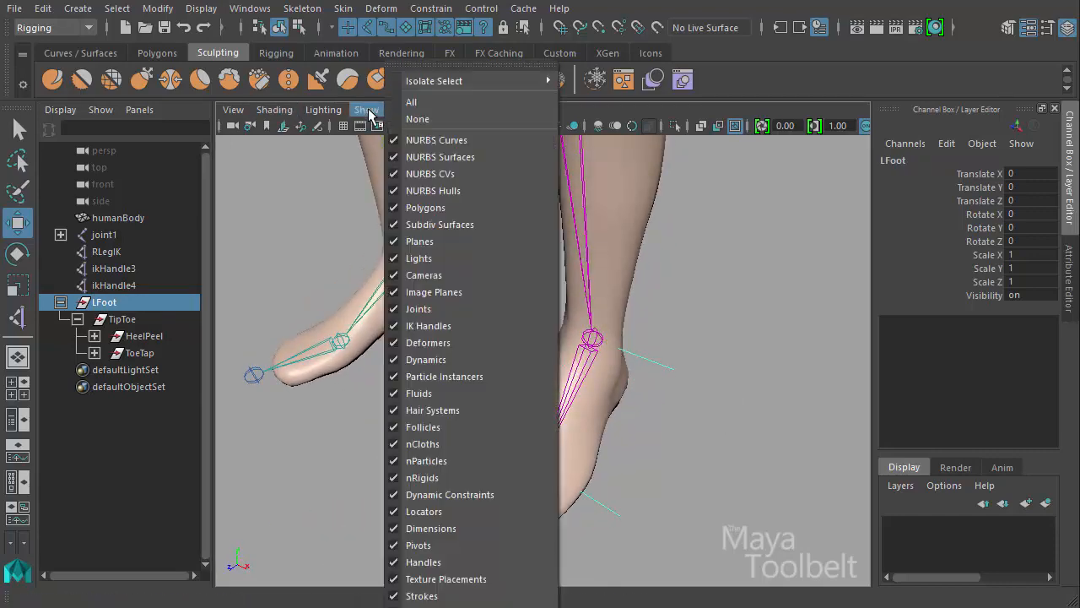
{"action": "left_click", "coordinate": [426, 208]}
{"action": "key", "text": "d"}
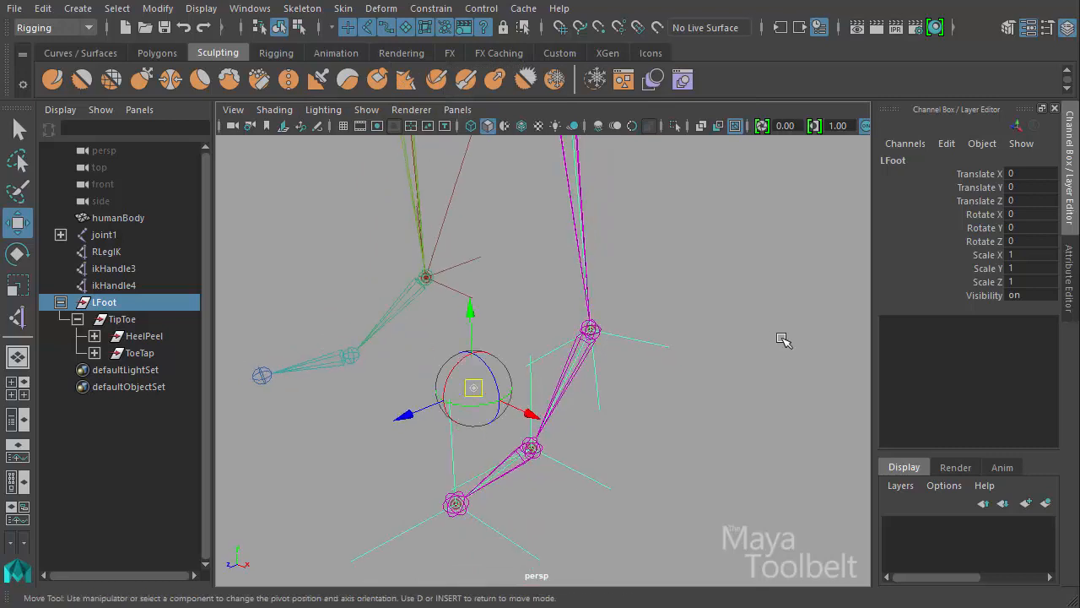
{"action": "key", "text": "v"}
{"action": "left_click_drag", "start_coordinate": [477, 389], "coordinate": [581, 342]}
{"action": "key", "text": "d"}
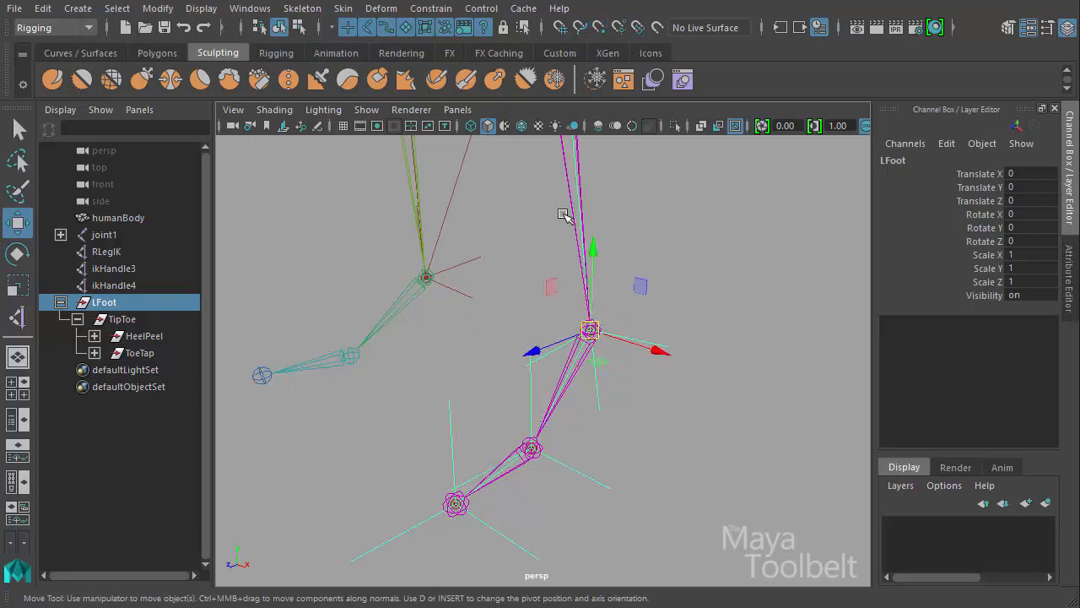
{"action": "left_click", "coordinate": [369, 110]}
{"action": "left_click", "coordinate": [425, 207]}
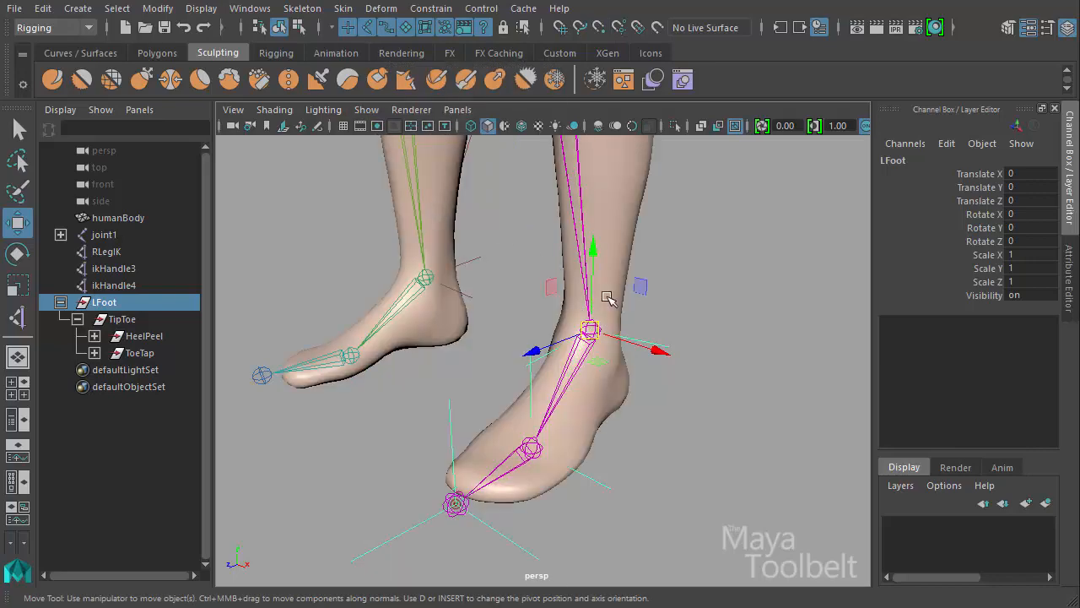
Step: Rotate the LFoot group about the ankle twice as a test, and undo both rotations
{"action": "left_click_drag", "start_coordinate": [712, 397], "coordinate": [614, 398], "text": "alt"}
{"action": "key", "text": "e"}
{"action": "mouse_move", "coordinate": [671, 396]}
{"action": "left_mouse_down", "text": "alt"}
{"action": "mouse_move", "coordinate": [644, 393]}
{"action": "mouse_move", "coordinate": [680, 408]}
{"action": "left_mouse_up", "text": "alt"}
{"action": "left_click_drag", "start_coordinate": [529, 265], "coordinate": [710, 281]}
{"action": "key", "text": "ctrl+z"}
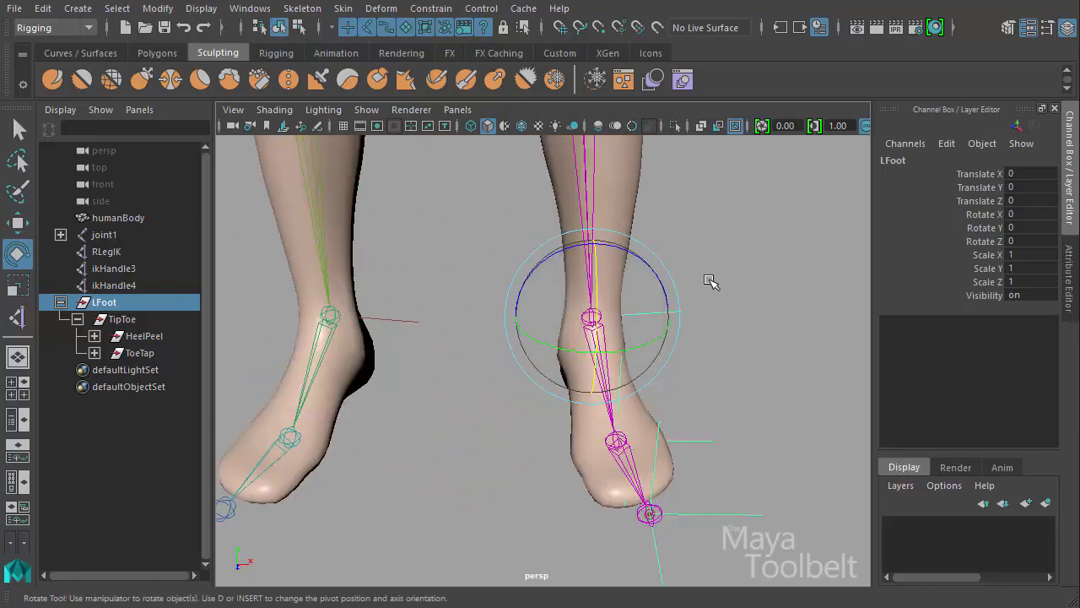
{"action": "left_click_drag", "start_coordinate": [645, 263], "coordinate": [646, 303]}
{"action": "key", "text": "ctrl+z"}
{"action": "left_click_drag", "start_coordinate": [685, 360], "coordinate": [717, 340], "text": "alt"}
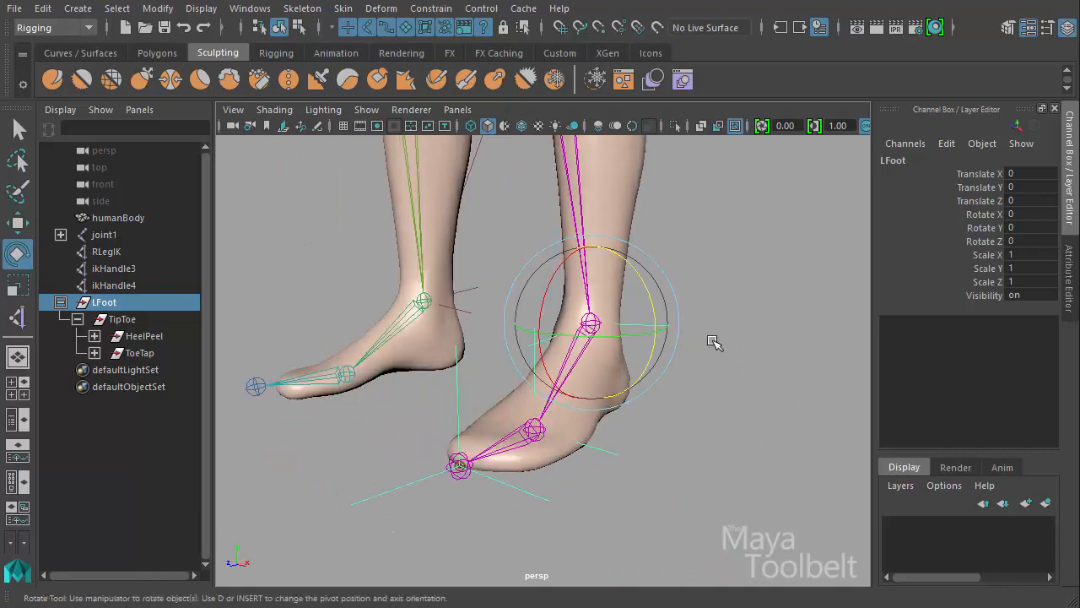
Step: Lower the root joint at the hips to Translate Y 8.955 as a test and inspect how the feet react
{"action": "key", "text": "w"}
{"action": "left_click_drag", "start_coordinate": [727, 298], "coordinate": [785, 283], "text": "alt"}
{"action": "right_click_drag", "start_coordinate": [779, 282], "coordinate": [639, 239], "text": "alt"}
{"action": "middle_click_drag", "start_coordinate": [646, 227], "coordinate": [664, 360], "text": "alt"}
{"action": "left_click", "coordinate": [525, 211]}
{"action": "left_click_drag", "start_coordinate": [553, 333], "coordinate": [677, 367], "text": "alt"}
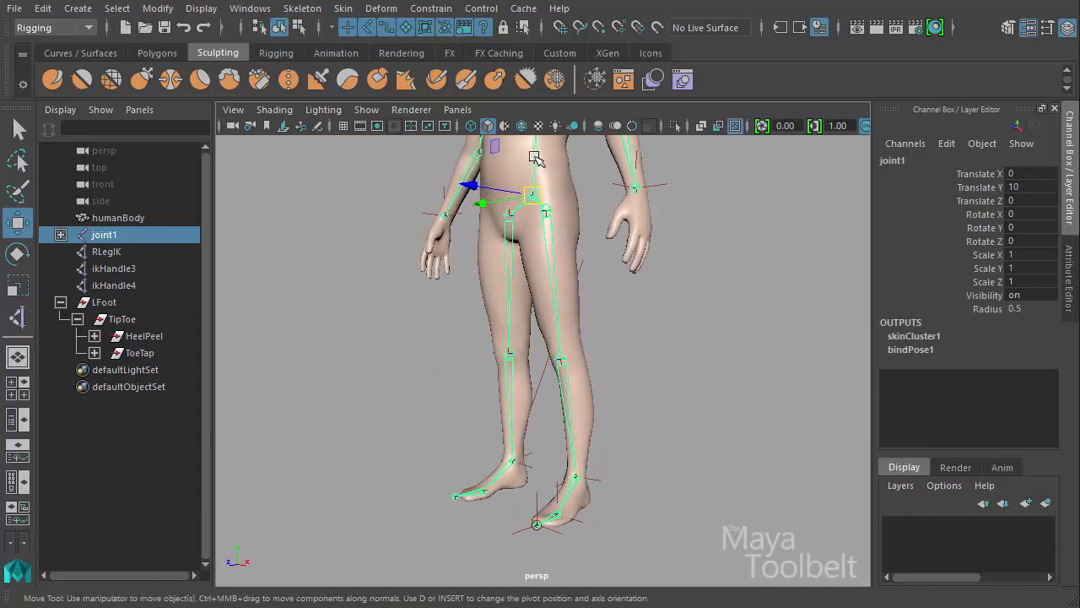
{"action": "left_click_drag", "start_coordinate": [535, 159], "coordinate": [528, 191]}
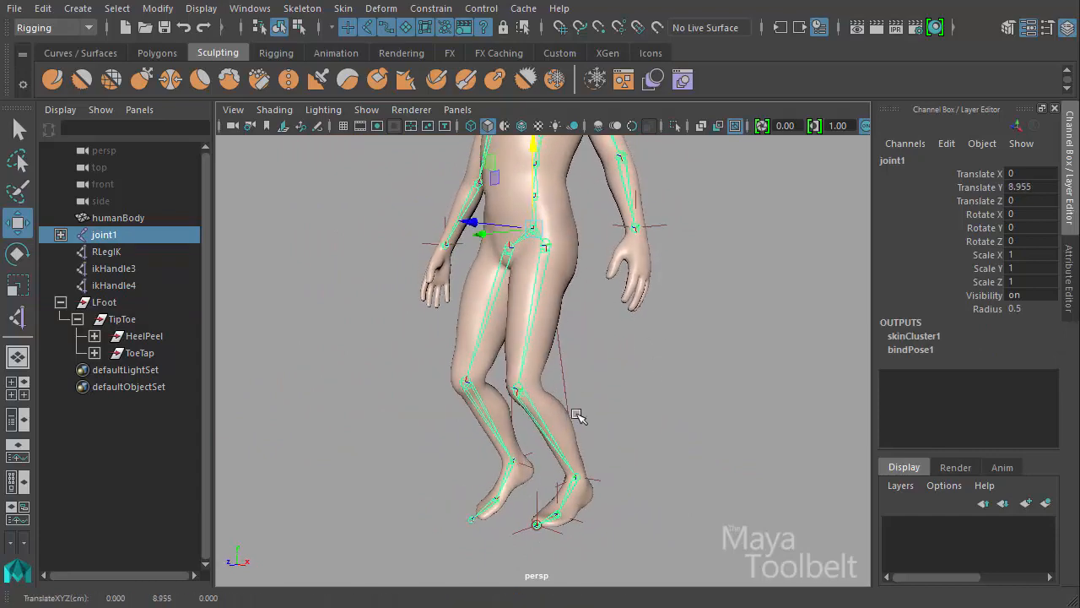
{"action": "left_click_drag", "start_coordinate": [559, 513], "coordinate": [304, 465], "text": "alt"}
Step: Move the root joint again while comparing both feet, and undo the root joint moves
{"action": "left_click_drag", "start_coordinate": [533, 145], "coordinate": [494, 163]}
{"action": "left_click_drag", "start_coordinate": [507, 268], "coordinate": [529, 519], "text": "alt"}
{"action": "left_click_drag", "start_coordinate": [422, 517], "coordinate": [515, 145], "text": "alt"}
{"action": "key", "text": "ctrl+z"}
{"action": "key", "text": "ctrl+z"}
{"action": "key", "text": "ctrl+z"}
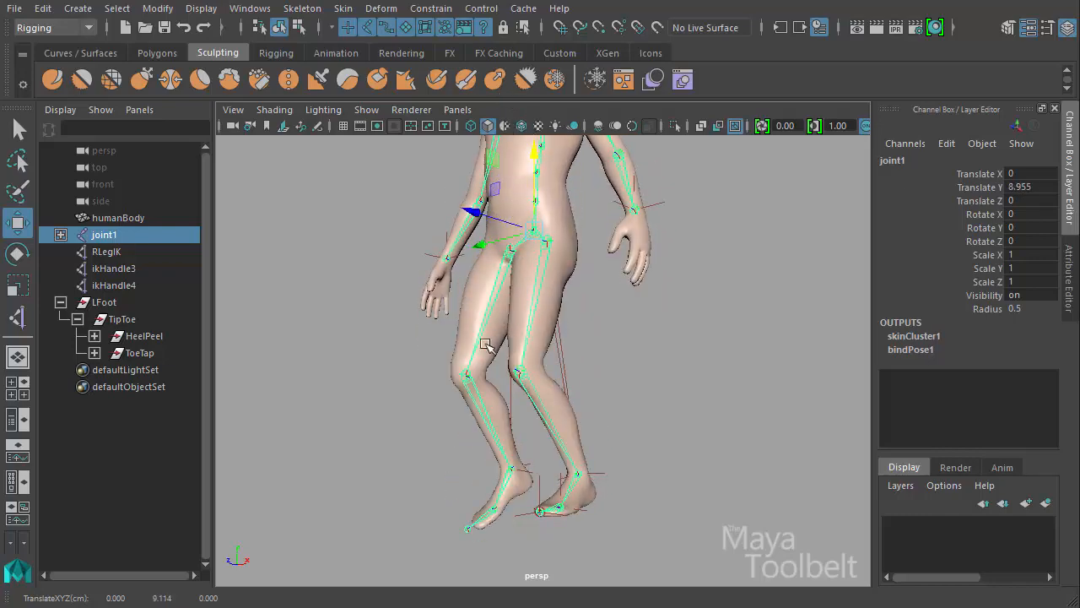
{"action": "left_click_drag", "start_coordinate": [608, 348], "coordinate": [582, 417], "text": "alt"}
{"action": "scroll", "coordinate": [525, 349], "scroll_direction": "up", "scroll_amount": 4}
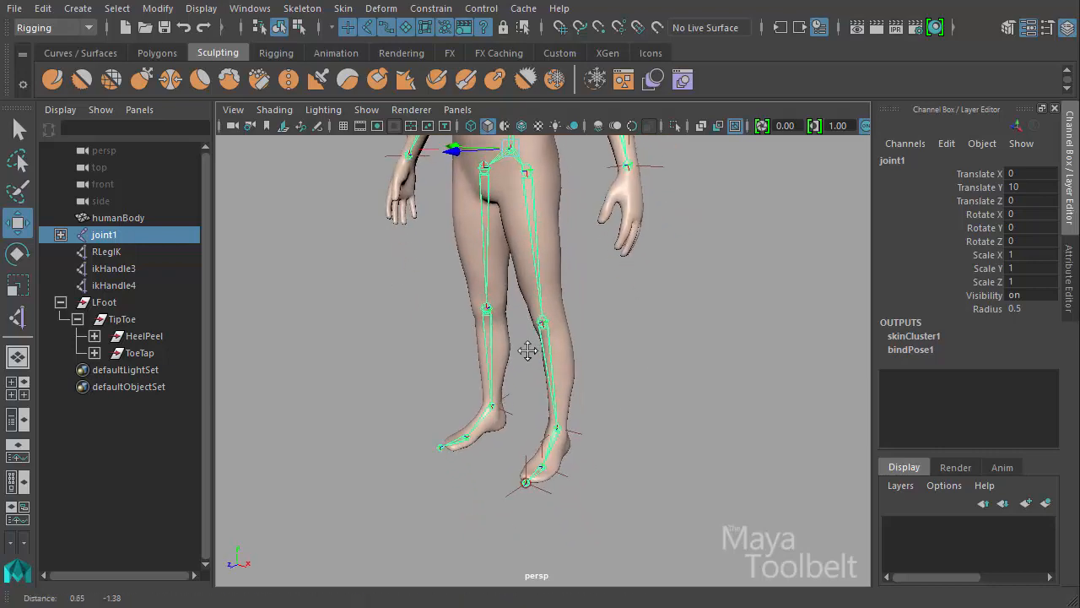
Step: Move the left leg's IK handle LLegIK on its own as a test, and undo the move
{"action": "left_click", "coordinate": [104, 302]}
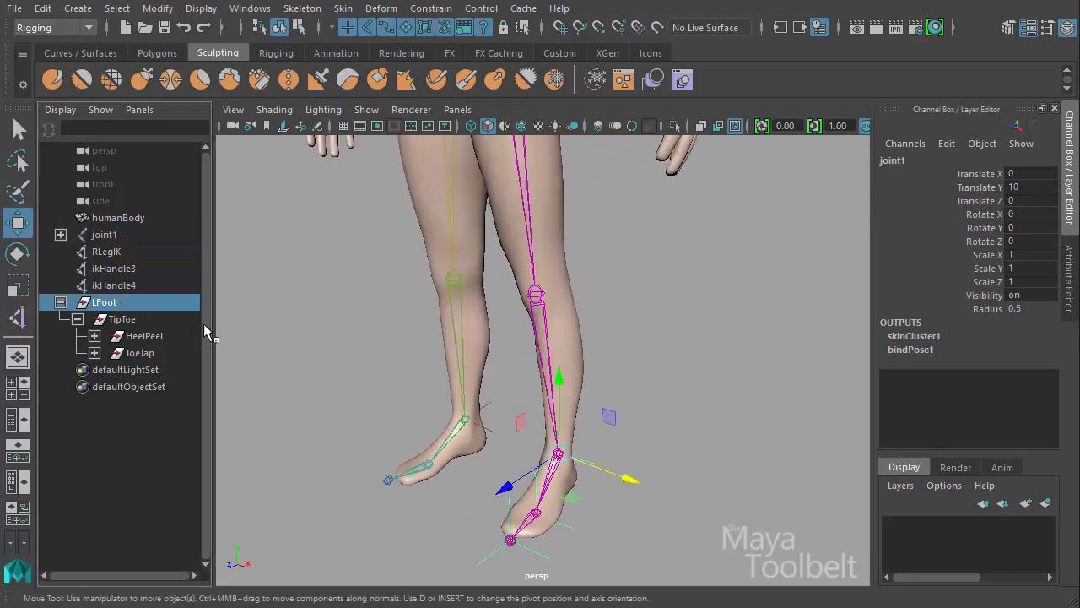
{"action": "left_click_drag", "start_coordinate": [436, 376], "coordinate": [513, 385], "text": "alt"}
{"action": "left_click", "coordinate": [594, 442]}
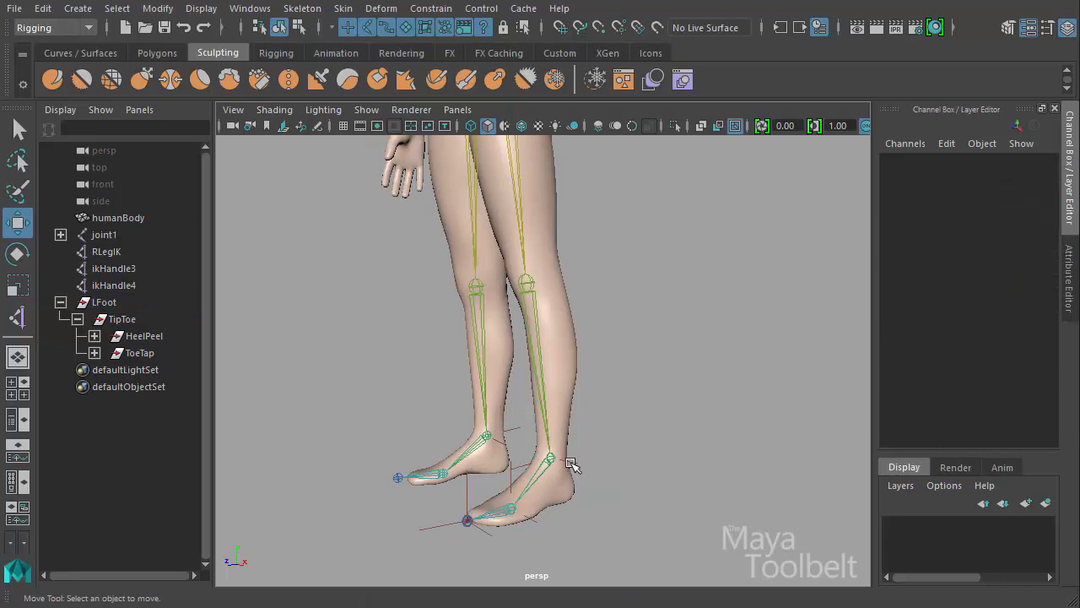
{"action": "left_click", "coordinate": [579, 465]}
{"action": "left_click_drag", "start_coordinate": [510, 525], "coordinate": [747, 456]}
{"action": "key", "text": "ctrl+z"}
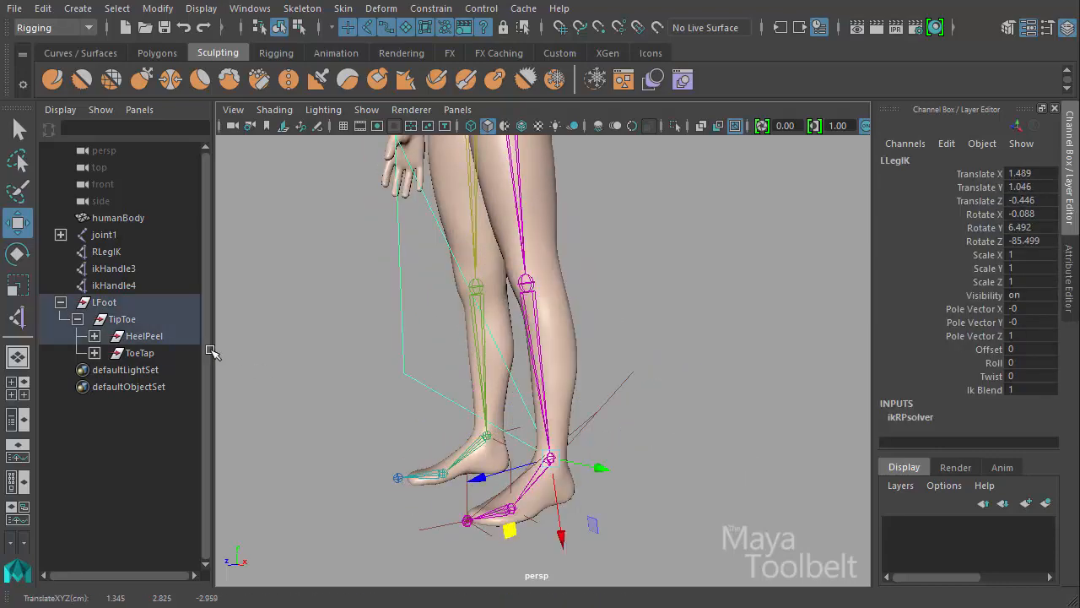
Step: Move the LFoot group forward to Translate Y 1.547 and Z 4.156, and rotate it about -25 degrees around X
{"action": "left_click", "coordinate": [103, 303]}
{"action": "left_click_drag", "start_coordinate": [410, 414], "coordinate": [579, 468], "text": "alt"}
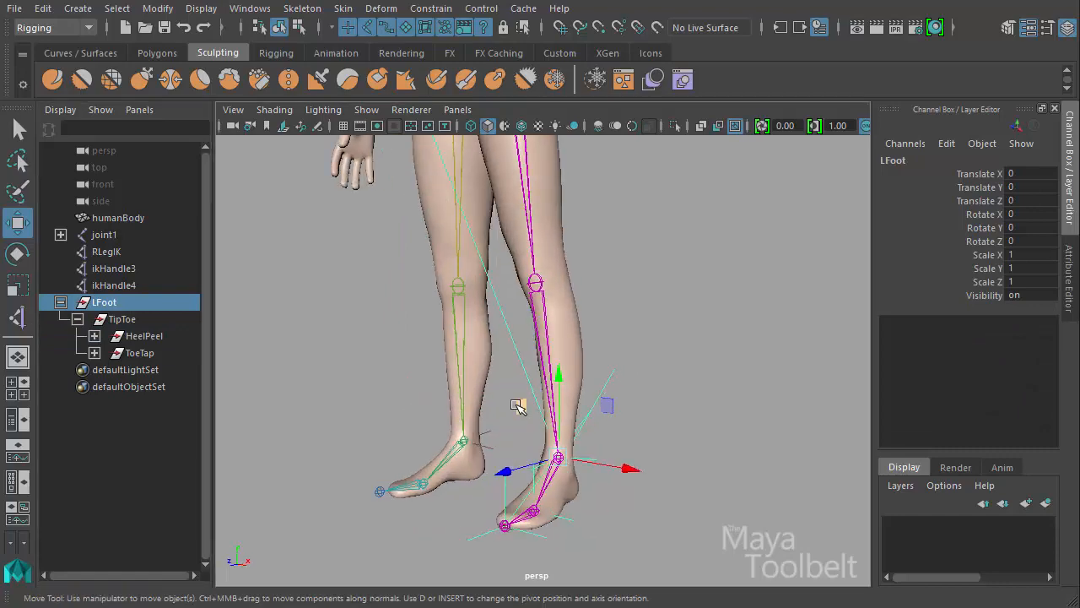
{"action": "middle_click_drag", "start_coordinate": [517, 406], "coordinate": [358, 362]}
{"action": "key", "text": "e"}
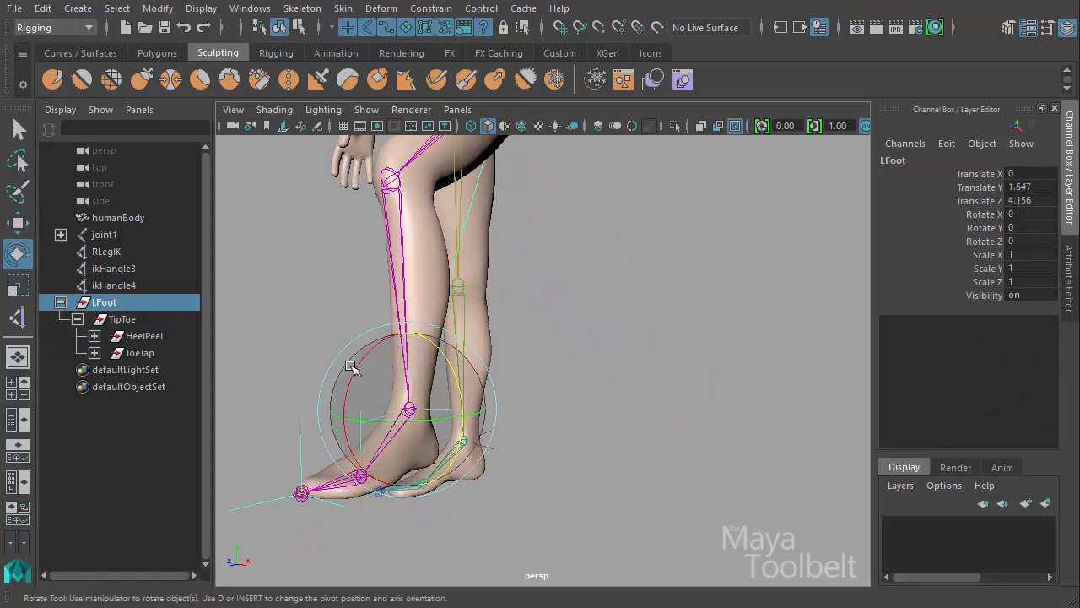
{"action": "left_click_drag", "start_coordinate": [350, 366], "coordinate": [380, 343]}
{"action": "key", "text": "ctrl+z"}
{"action": "left_click_drag", "start_coordinate": [488, 309], "coordinate": [433, 319], "text": "alt"}
Step: Swing the LFoot group back to Translate Y 1.246 and Z -4.299, and rotate it to about 38 degrees around X
{"action": "key", "text": "w"}
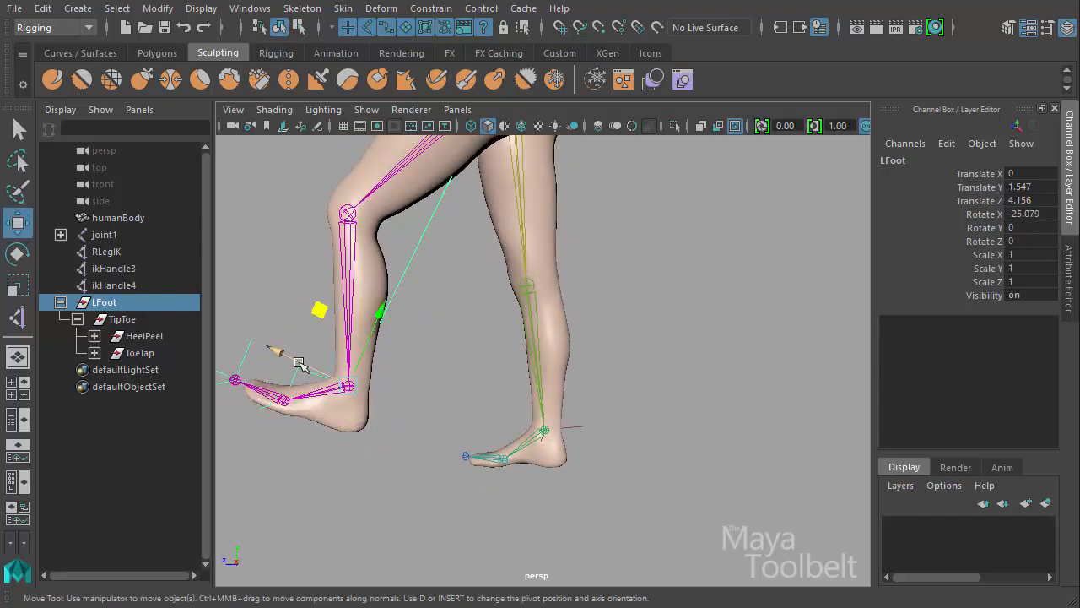
{"action": "left_click_drag", "start_coordinate": [313, 309], "coordinate": [594, 411]}
{"action": "key", "text": "e"}
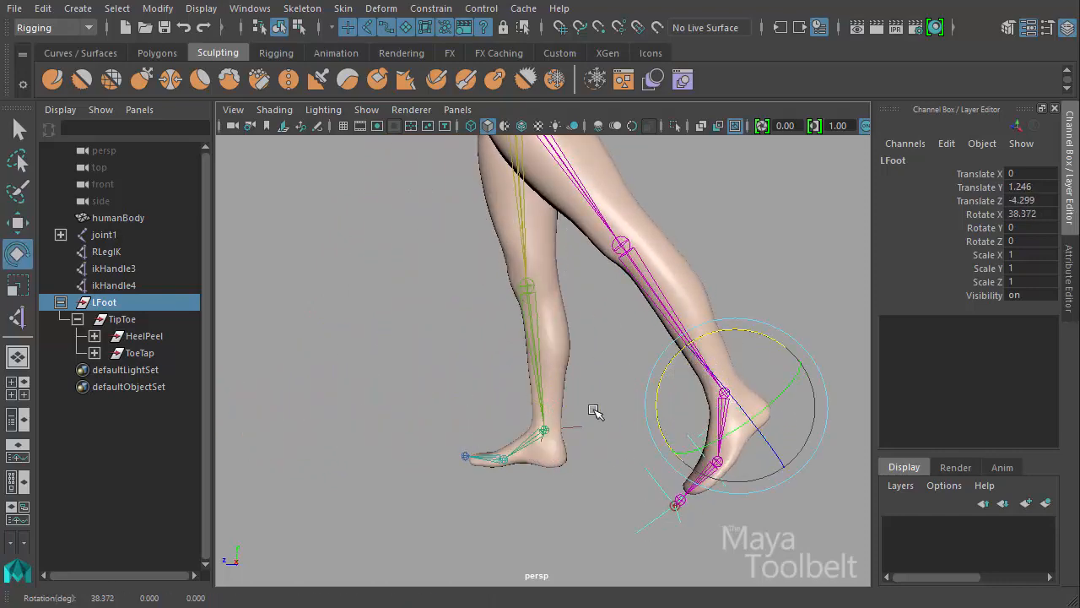
Step: Rotate the ToeTap group on the lifted foot as a test, and undo the test poses back to the default stance
{"action": "left_click", "coordinate": [139, 352]}
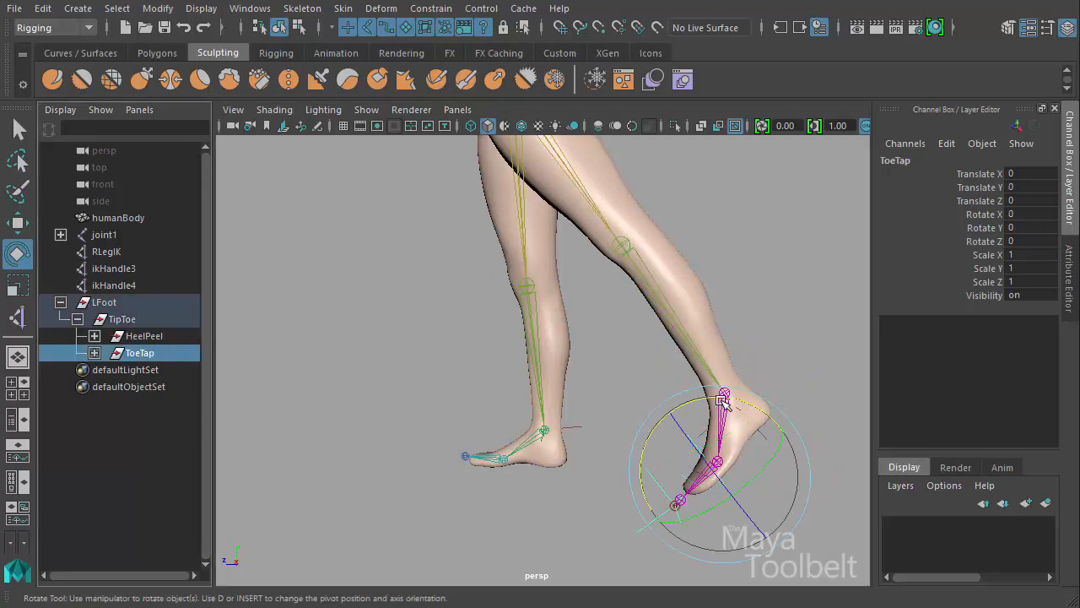
{"action": "left_click_drag", "start_coordinate": [717, 397], "coordinate": [622, 424]}
{"action": "key", "text": "ctrl+z"}
{"action": "left_click", "coordinate": [104, 303]}
{"action": "key", "text": "w"}
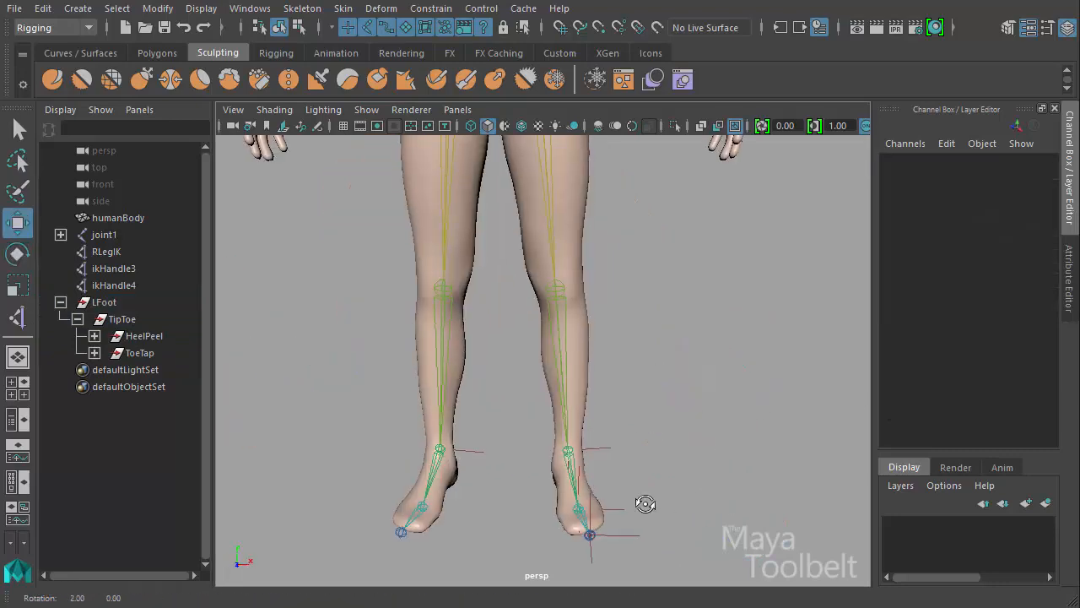
Step: Select the IK handle at the left ankle and walk up the hierarchy from it to the LFoot group
{"action": "left_click_drag", "start_coordinate": [645, 504], "coordinate": [398, 448], "text": "alt"}
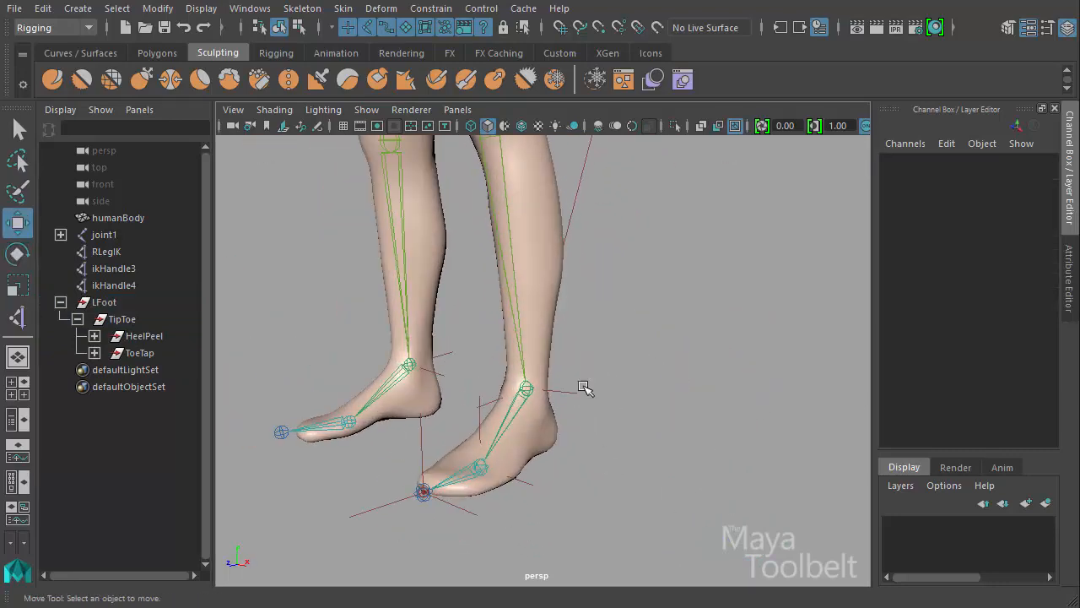
{"action": "left_click_drag", "start_coordinate": [583, 388], "coordinate": [655, 342], "text": "alt"}
{"action": "left_click_drag", "start_coordinate": [655, 343], "coordinate": [582, 434]}
{"action": "left_click_drag", "start_coordinate": [709, 437], "coordinate": [641, 429], "text": "alt"}
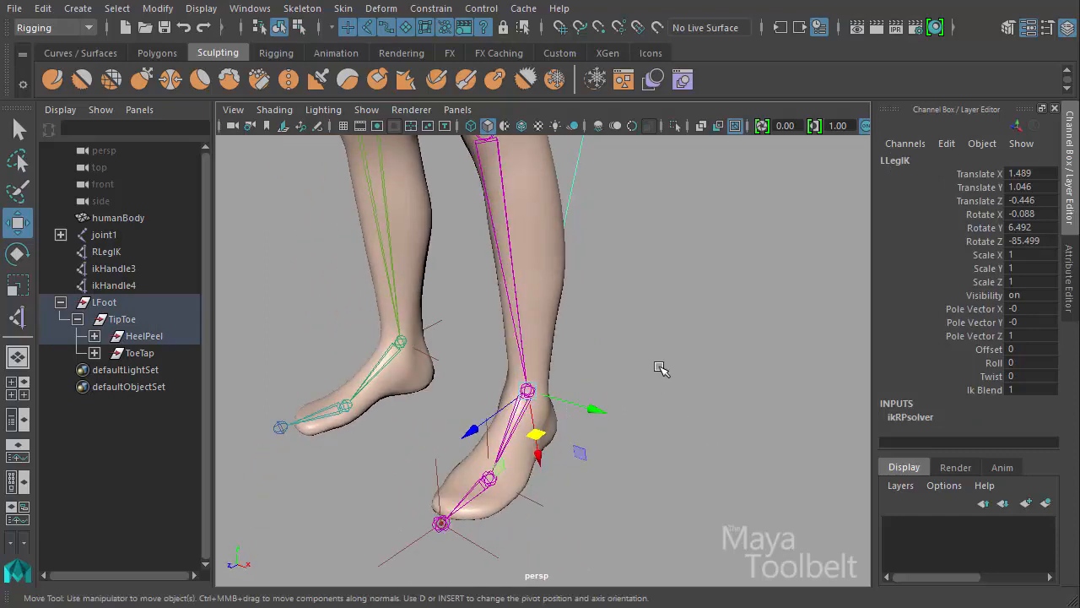
{"action": "key", "text": "Up"}
{"action": "key", "text": "Up"}
{"action": "key", "text": "Up"}
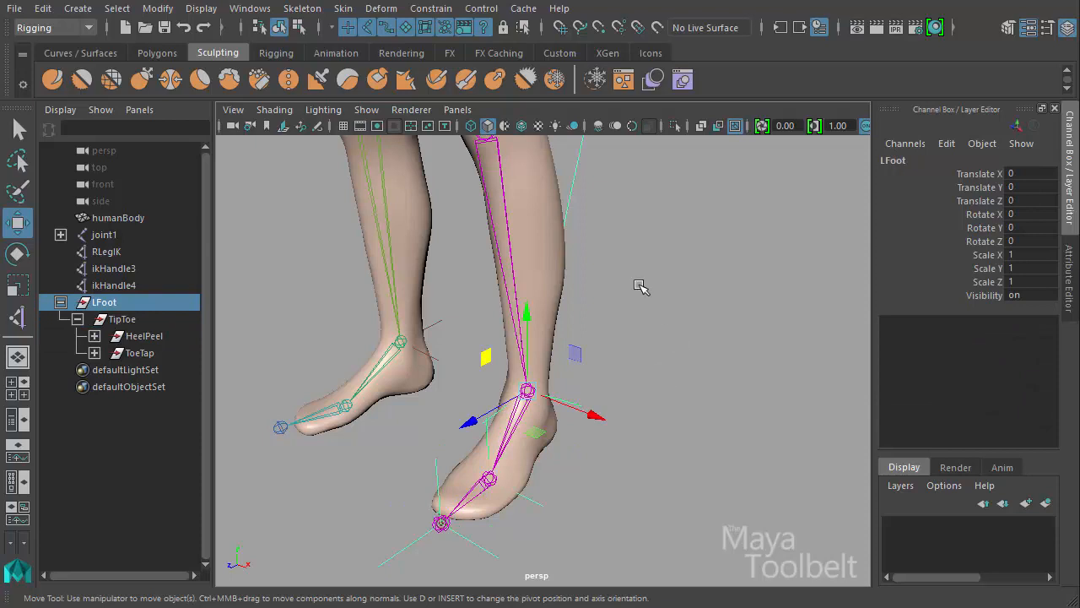
Step: Turn on the selection handle display for the LFoot group
{"action": "left_click_drag", "start_coordinate": [426, 373], "coordinate": [456, 373], "text": "alt"}
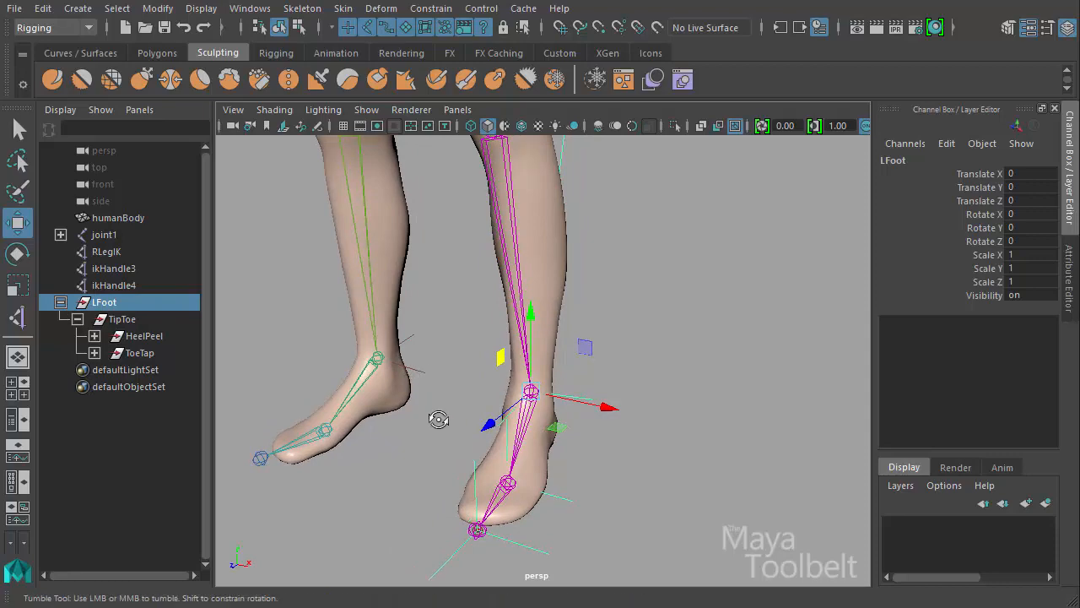
{"action": "left_click_drag", "start_coordinate": [436, 415], "coordinate": [428, 414], "text": "alt"}
{"action": "left_click", "coordinate": [201, 10]}
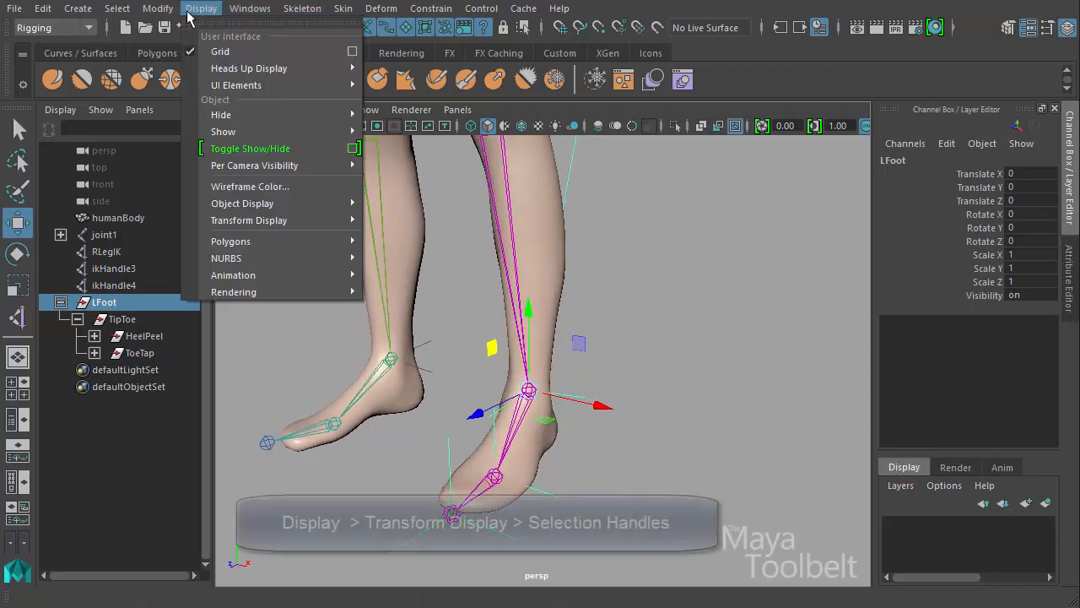
{"action": "mouse_move", "coordinate": [281, 226]}
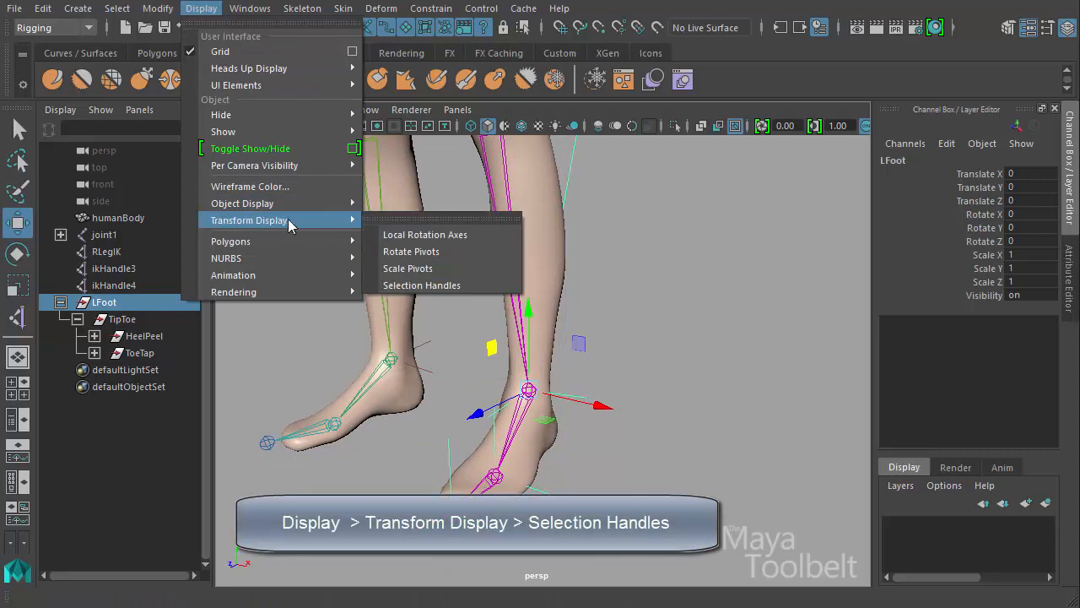
{"action": "left_click", "coordinate": [432, 287]}
{"action": "left_click_drag", "start_coordinate": [438, 339], "coordinate": [511, 341], "text": "alt"}
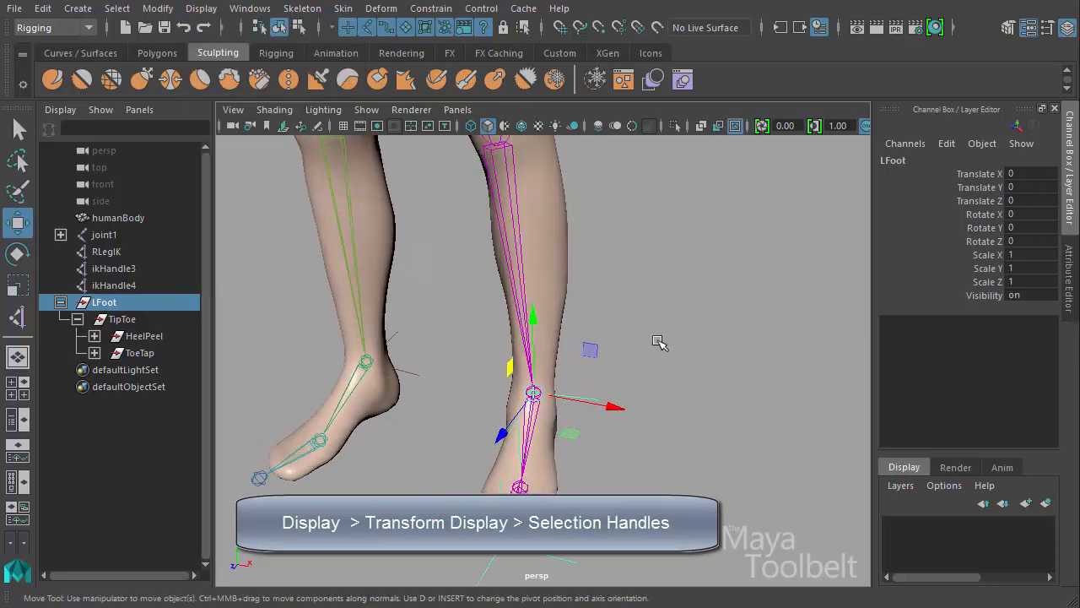
{"action": "left_click", "coordinate": [642, 410]}
{"action": "left_click_drag", "start_coordinate": [613, 444], "coordinate": [583, 430], "text": "alt"}
Step: Test selecting and deselecting the LFoot group through its selection handle at the left ankle
{"action": "left_click", "coordinate": [535, 402]}
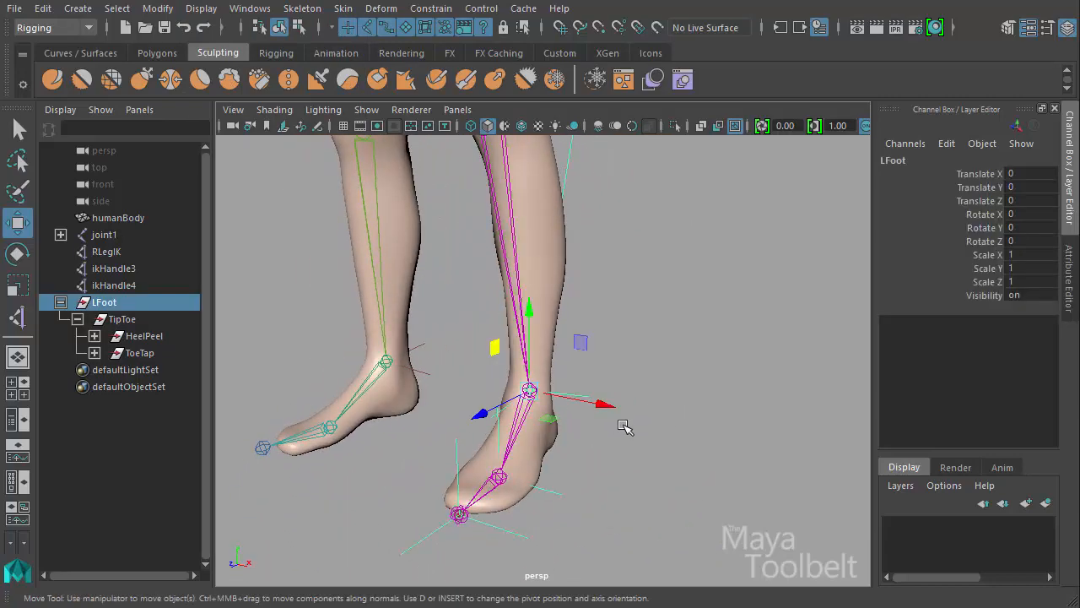
{"action": "left_click", "coordinate": [554, 401]}
{"action": "left_click", "coordinate": [529, 387]}
{"action": "left_click", "coordinate": [590, 435]}
{"action": "left_click", "coordinate": [530, 389]}
{"action": "left_click", "coordinate": [550, 406]}
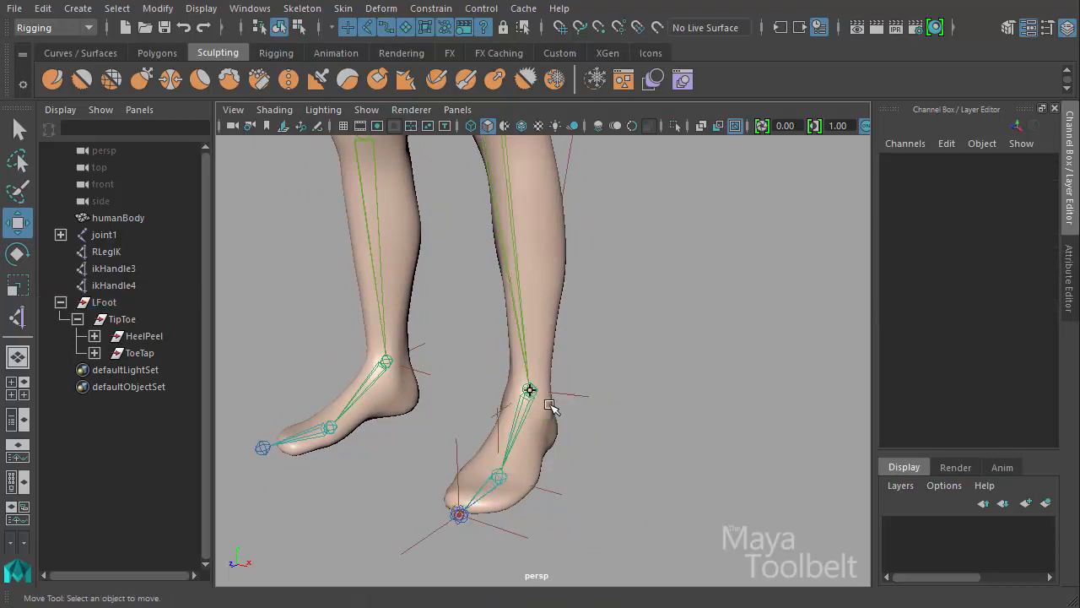
{"action": "left_click", "coordinate": [530, 389]}
{"action": "left_click", "coordinate": [550, 400]}
{"action": "left_click", "coordinate": [530, 390]}
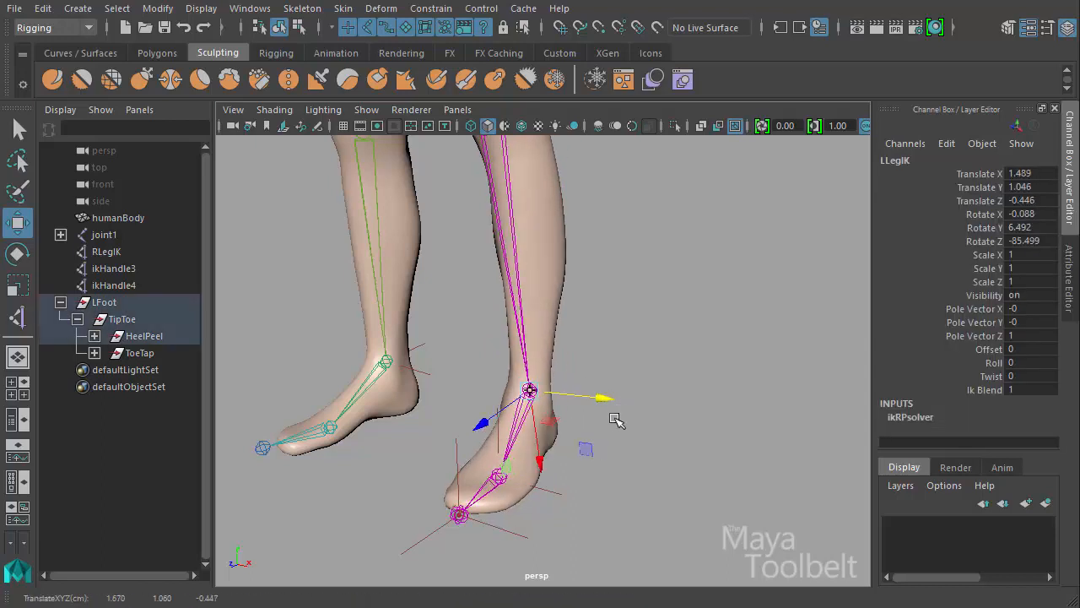
{"action": "left_click", "coordinate": [669, 435]}
{"action": "left_click", "coordinate": [530, 391]}
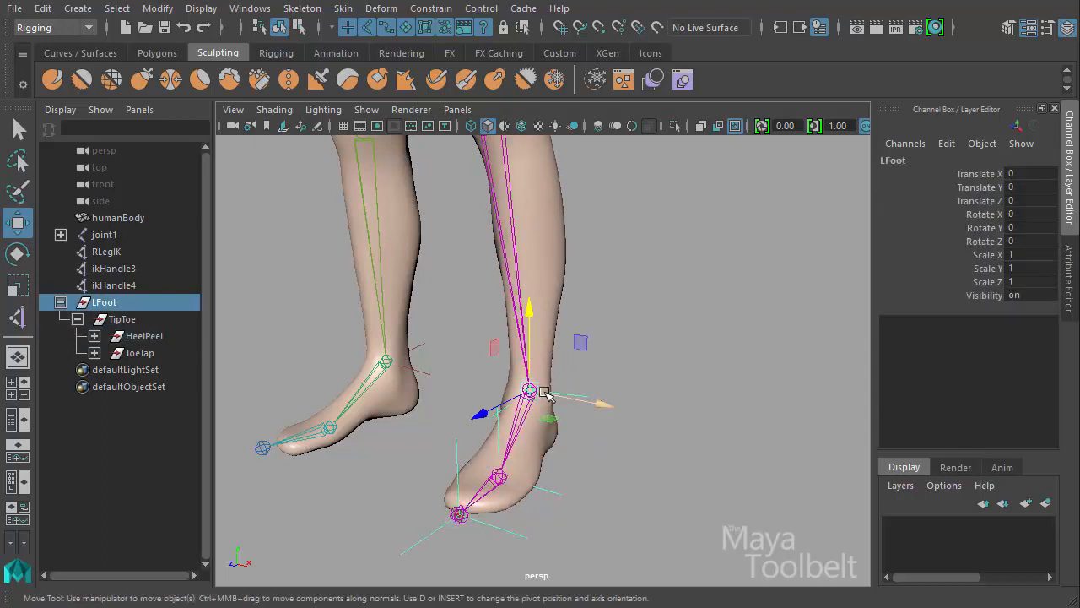
{"action": "left_click", "coordinate": [669, 454]}
{"action": "left_click", "coordinate": [588, 413]}
{"action": "left_click", "coordinate": [612, 455]}
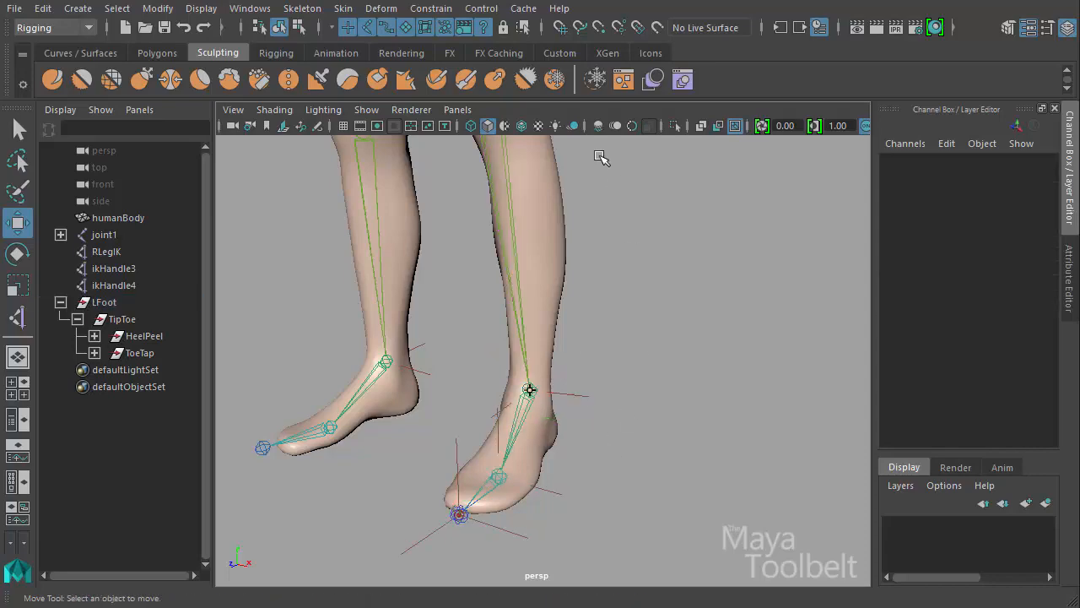
Step: Select the LFoot group by its handle, move it sideways to Translate X 1.517, and undo the move
{"action": "left_click_drag", "start_coordinate": [538, 405], "coordinate": [553, 384], "text": "alt"}
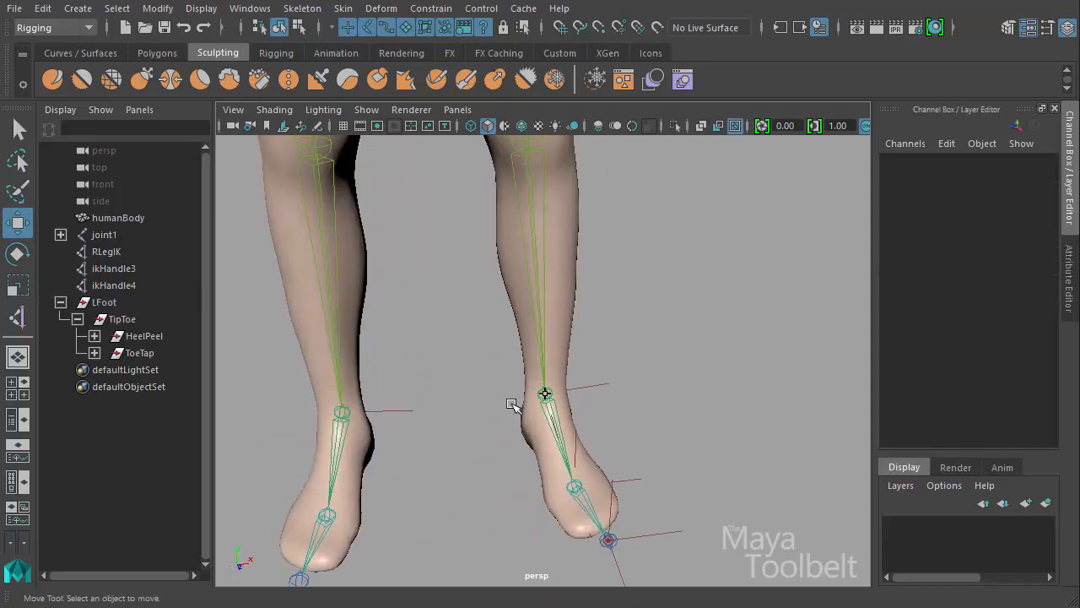
{"action": "left_click", "coordinate": [546, 395]}
{"action": "left_click_drag", "start_coordinate": [666, 424], "coordinate": [651, 424], "text": "alt"}
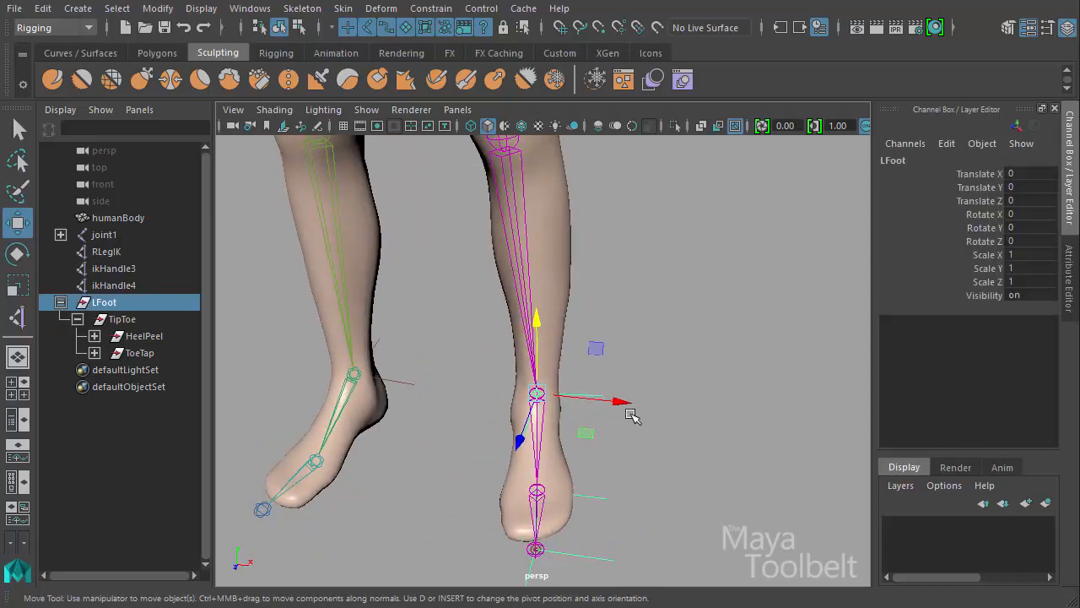
{"action": "middle_click_drag", "start_coordinate": [662, 411], "coordinate": [732, 413]}
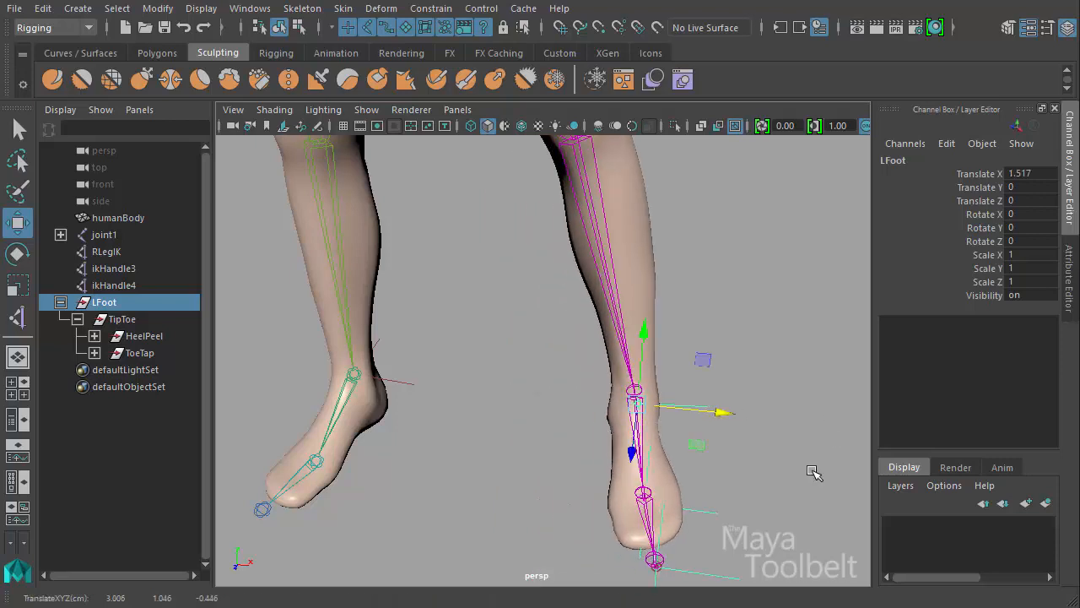
{"action": "key", "text": "ctrl+z"}
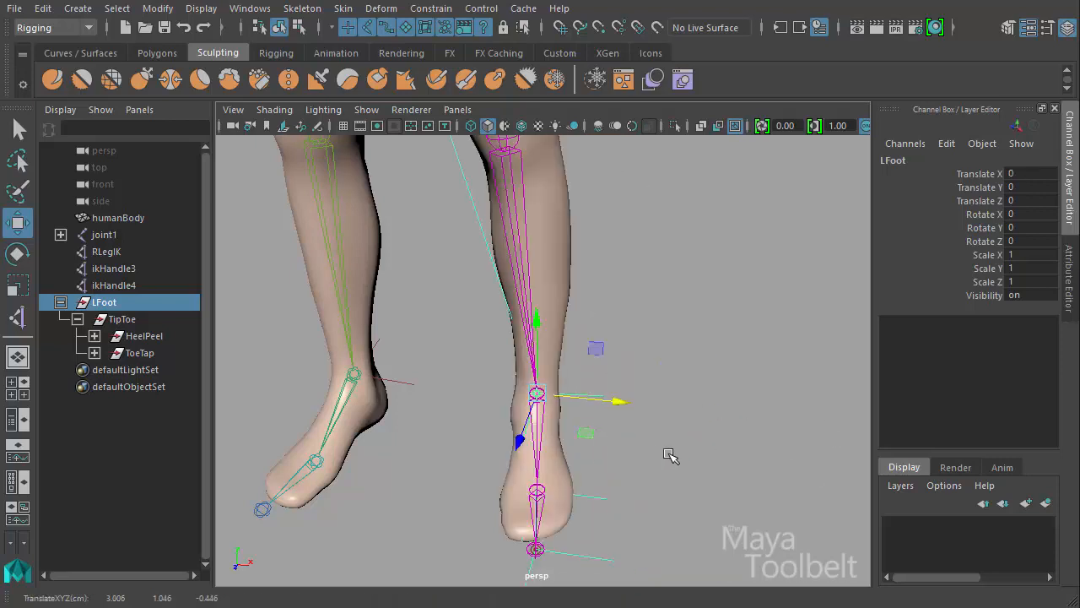
Step: Move LFoot's selection handle component along X to about 3.923, beside the left foot, and return to object selection mode
{"action": "left_click_drag", "start_coordinate": [669, 456], "coordinate": [726, 447], "text": "alt"}
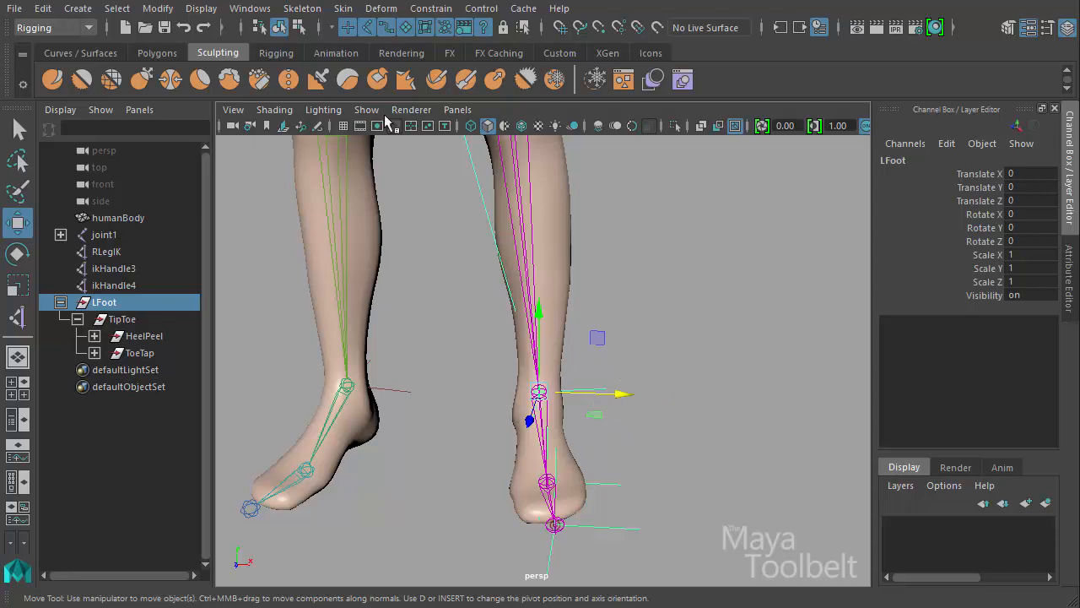
{"action": "left_click", "coordinate": [300, 27]}
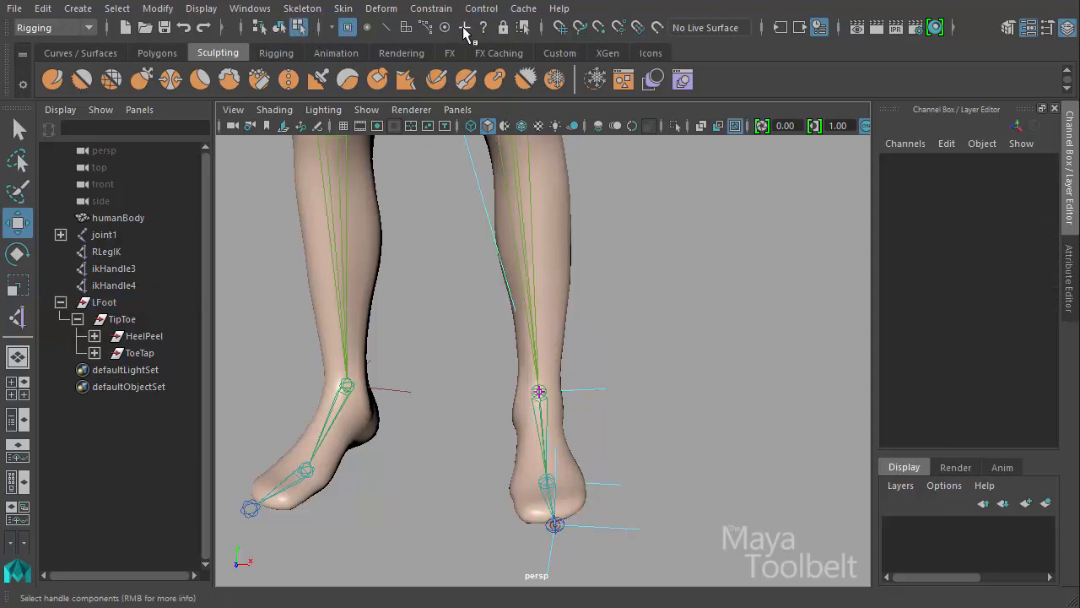
{"action": "left_click", "coordinate": [465, 28]}
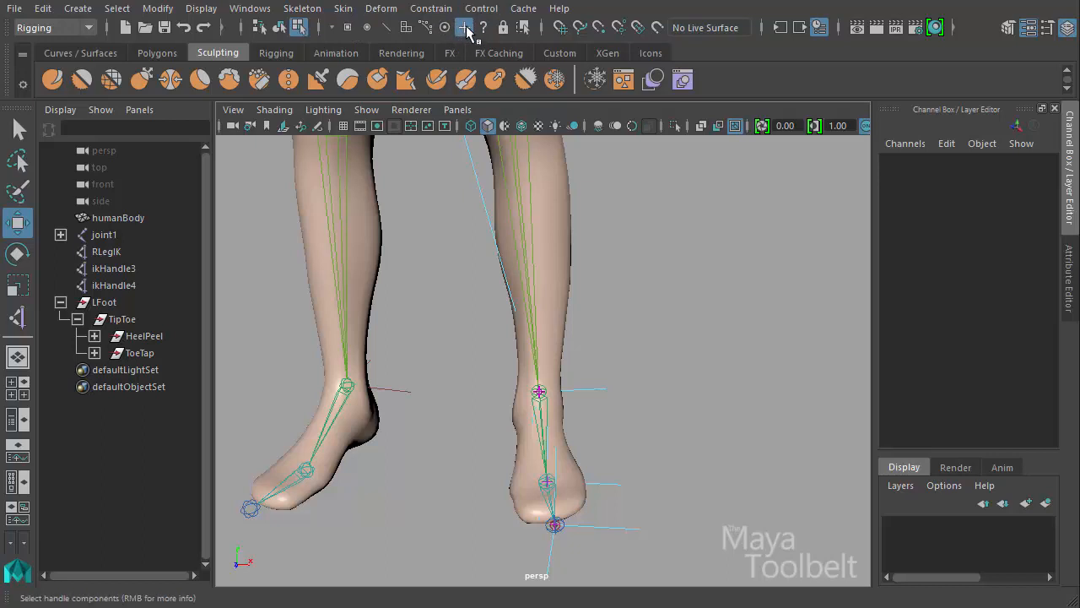
{"action": "left_click", "coordinate": [538, 390]}
{"action": "mouse_move", "coordinate": [714, 403]}
{"action": "left_mouse_down", "text": "alt"}
{"action": "mouse_move", "coordinate": [737, 435]}
{"action": "mouse_move", "coordinate": [762, 419]}
{"action": "mouse_move", "coordinate": [719, 414]}
{"action": "left_mouse_up", "text": "alt"}
{"action": "left_click_drag", "start_coordinate": [619, 404], "coordinate": [802, 417]}
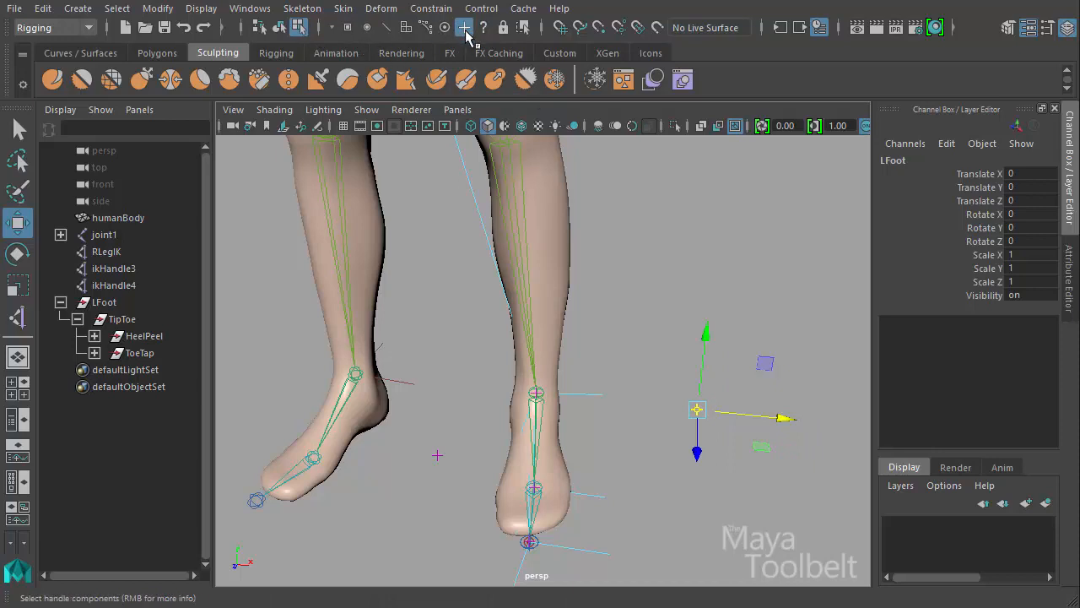
{"action": "left_click_drag", "start_coordinate": [800, 403], "coordinate": [769, 428], "text": "alt"}
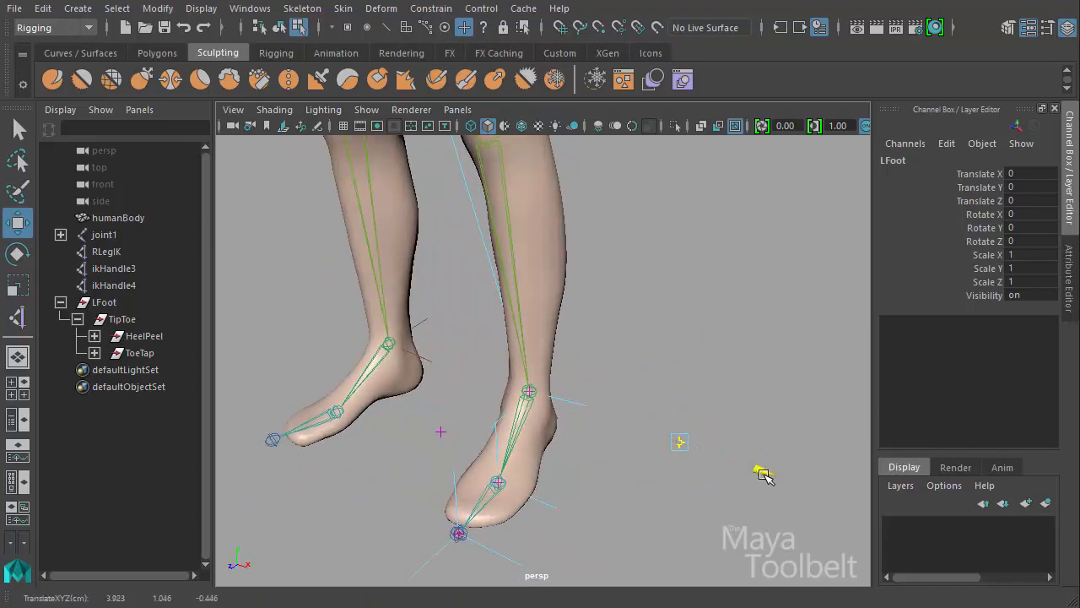
{"action": "left_click", "coordinate": [279, 28]}
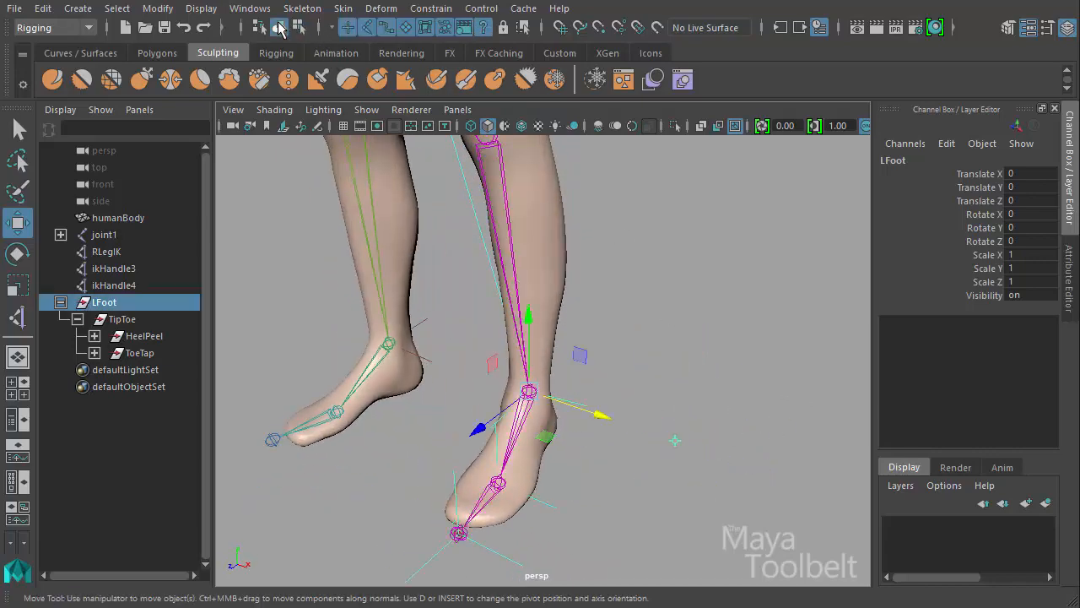
Step: Move the LFoot group up and forward as a test, and undo the move
{"action": "left_click_drag", "start_coordinate": [699, 314], "coordinate": [667, 483], "text": "alt"}
{"action": "left_click_drag", "start_coordinate": [632, 430], "coordinate": [681, 389], "text": "alt"}
{"action": "right_click_drag", "start_coordinate": [684, 391], "coordinate": [561, 407], "text": "alt"}
{"action": "left_click_drag", "start_coordinate": [557, 409], "coordinate": [488, 410], "text": "alt"}
{"action": "left_click_drag", "start_coordinate": [469, 325], "coordinate": [421, 290]}
{"action": "key", "text": "ctrl+z"}
{"action": "left_click_drag", "start_coordinate": [500, 379], "coordinate": [554, 420], "text": "alt"}
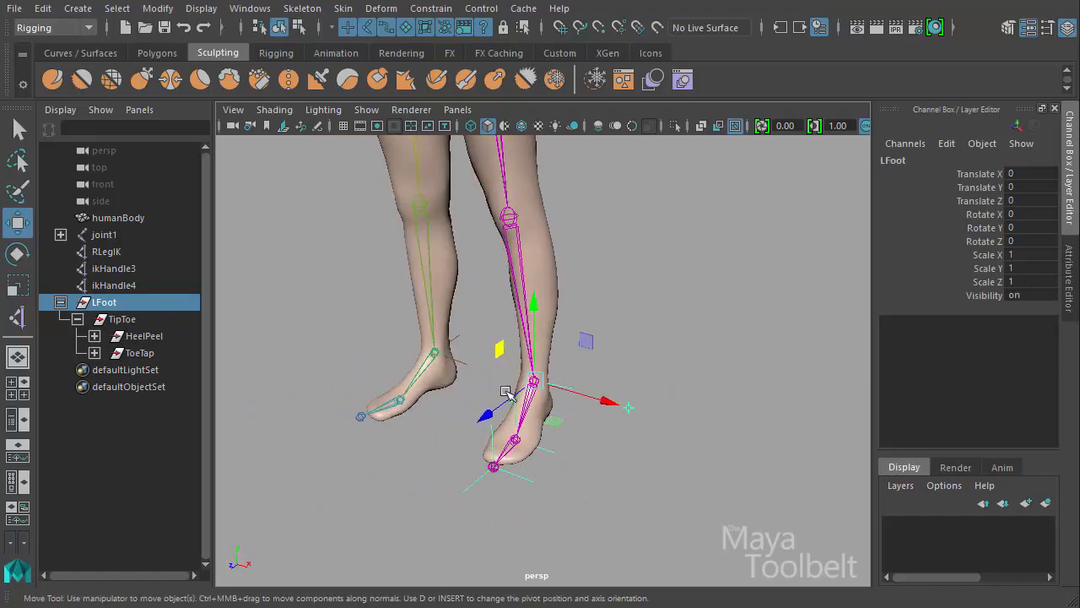
{"action": "left_click_drag", "start_coordinate": [617, 465], "coordinate": [656, 448], "text": "alt"}
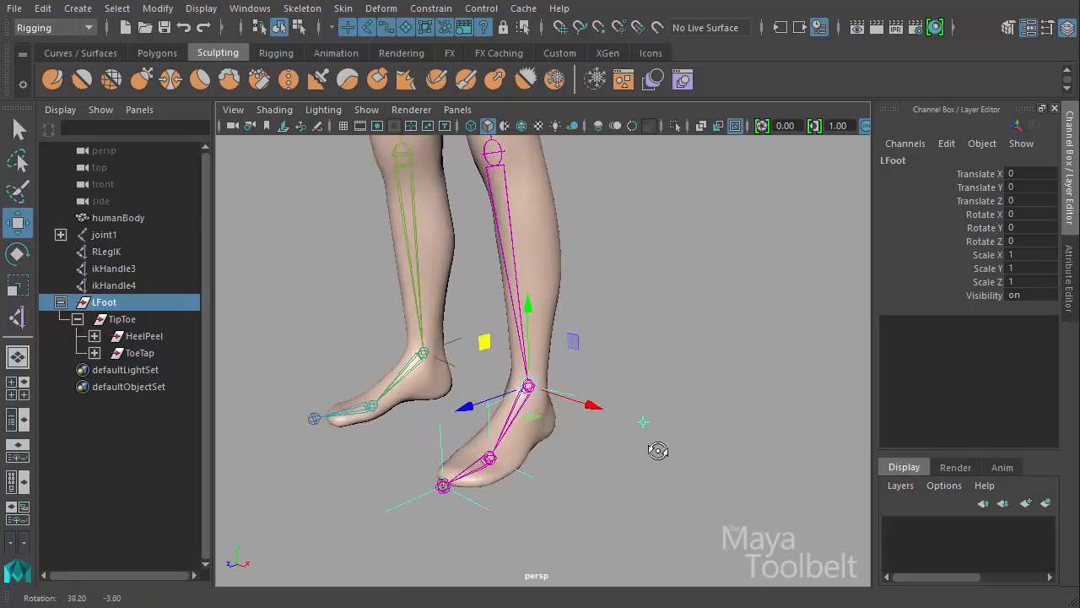
Step: Rotate the TipToe group as a test, undo the rotation, and select its parent LFoot group
{"action": "left_click", "coordinate": [145, 337]}
{"action": "left_click", "coordinate": [149, 354]}
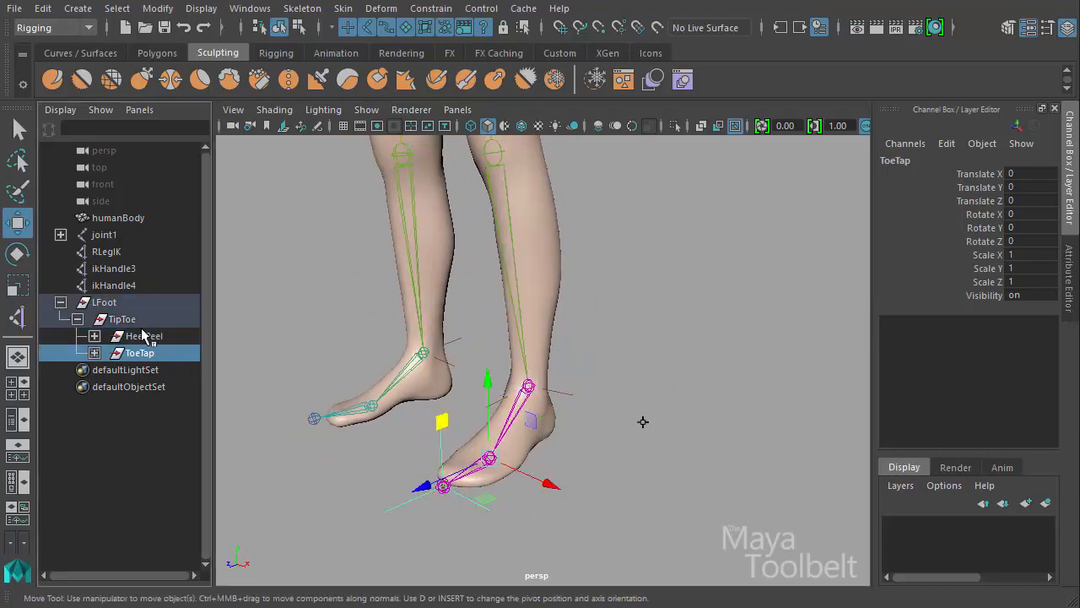
{"action": "left_click", "coordinate": [127, 320]}
{"action": "key", "text": "e"}
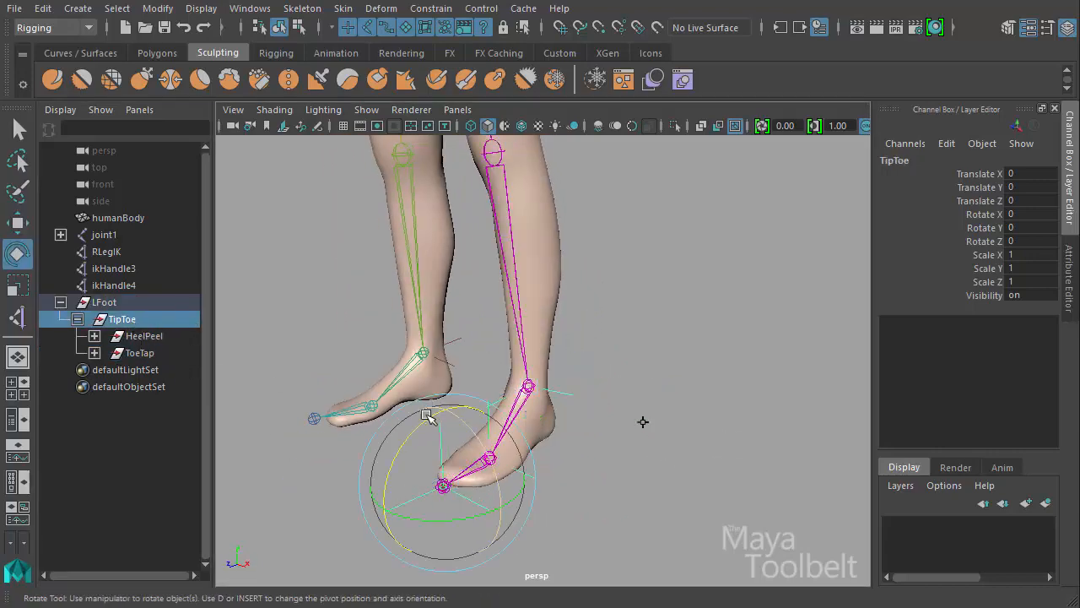
{"action": "left_click_drag", "start_coordinate": [409, 426], "coordinate": [383, 442]}
{"action": "key", "text": "ctrl+z"}
{"action": "left_click_drag", "start_coordinate": [611, 475], "coordinate": [656, 484], "text": "alt"}
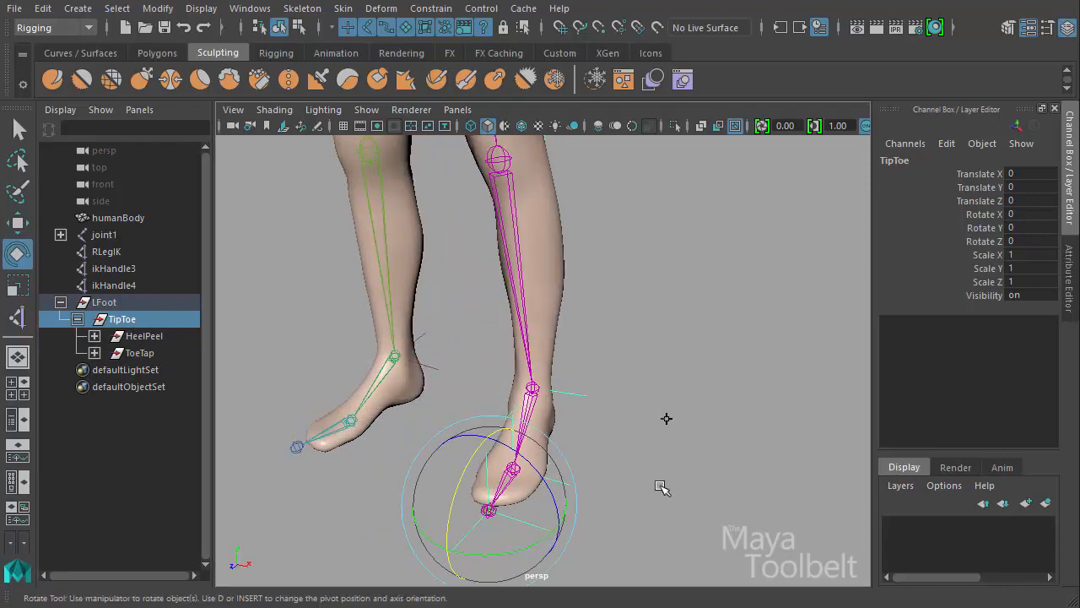
{"action": "key", "text": "w"}
{"action": "key", "text": "Up"}
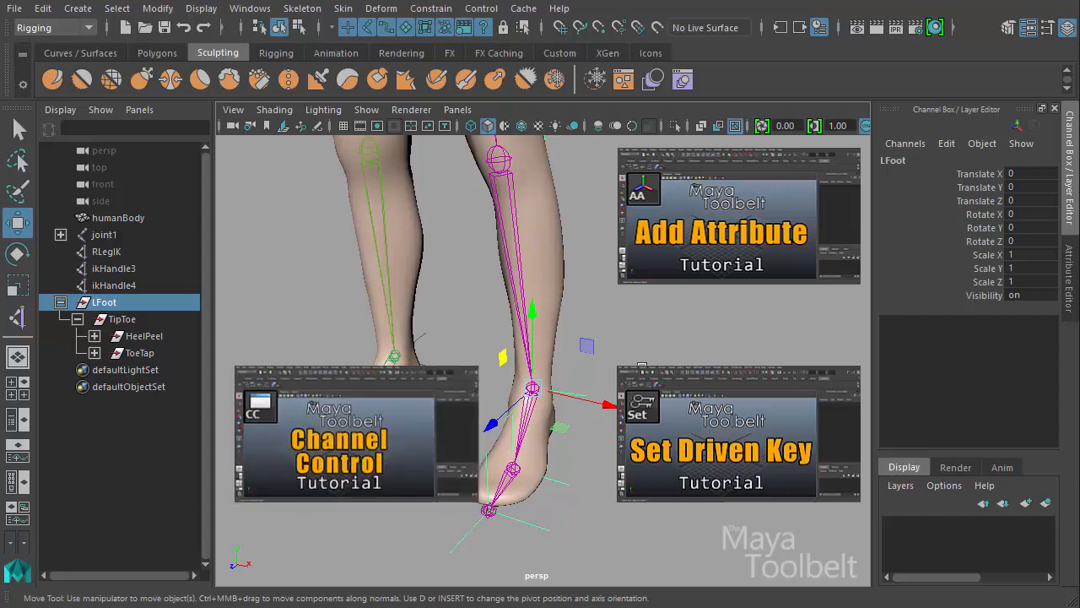
Step: Reselect the LFoot group by its offset handle, move it to Translate Y 0.828 and Z 0.717, and rotate it to 22.353 degrees around X
{"action": "left_click", "coordinate": [660, 316]}
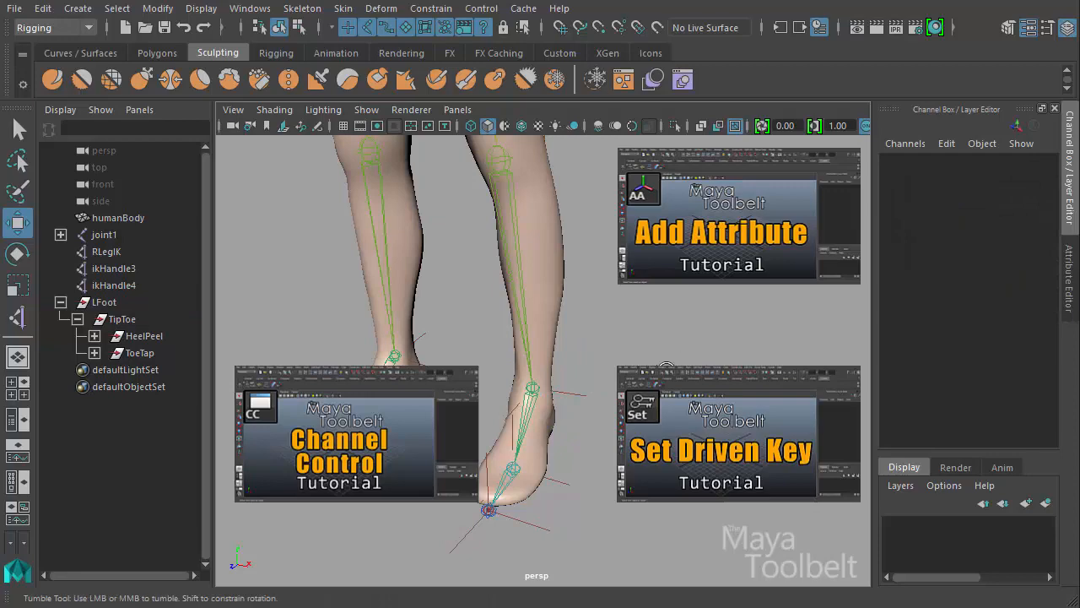
{"action": "left_click_drag", "start_coordinate": [668, 327], "coordinate": [633, 407], "text": "alt"}
{"action": "left_click", "coordinate": [638, 462]}
{"action": "left_click_drag", "start_coordinate": [637, 462], "coordinate": [670, 467], "text": "alt"}
{"action": "left_click", "coordinate": [738, 499]}
{"action": "left_click", "coordinate": [636, 437]}
{"action": "left_click_drag", "start_coordinate": [571, 350], "coordinate": [442, 316]}
{"action": "key", "text": "e"}
{"action": "left_click_drag", "start_coordinate": [343, 366], "coordinate": [384, 349], "text": "alt"}
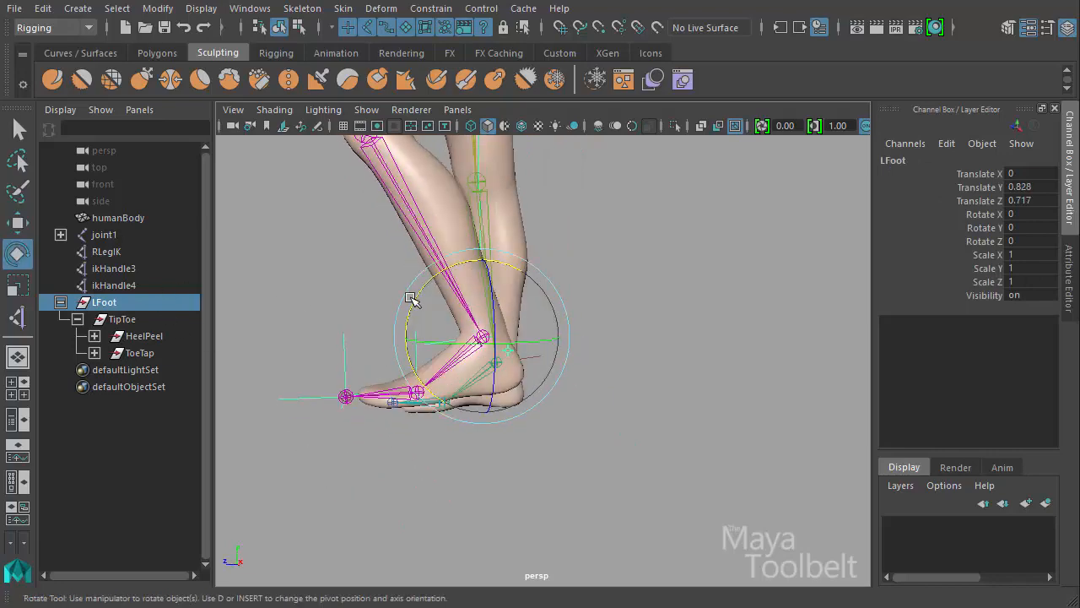
{"action": "left_click_drag", "start_coordinate": [424, 295], "coordinate": [238, 346]}
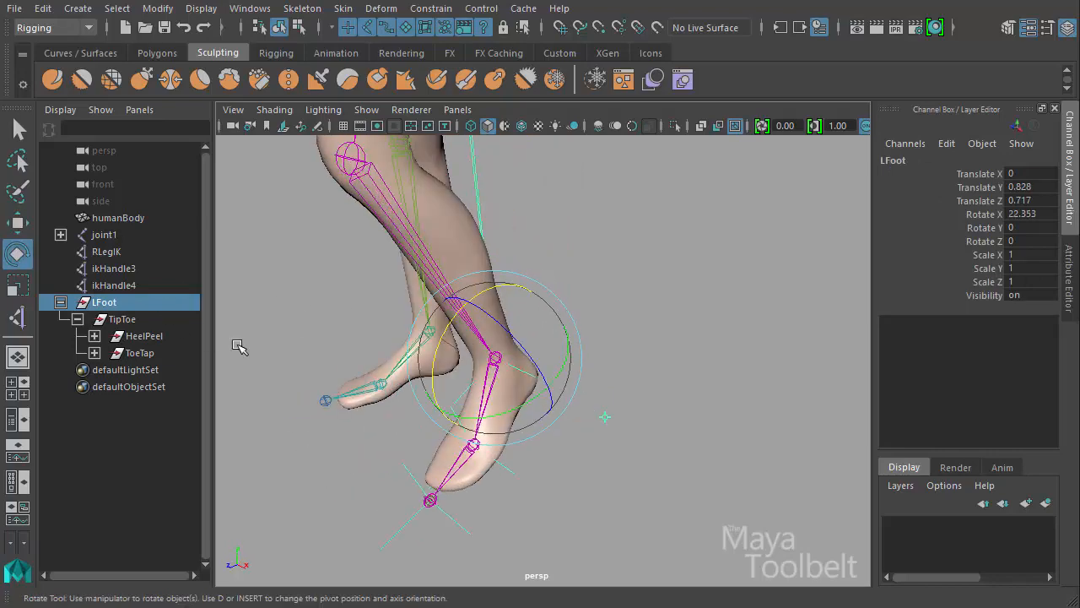
Step: Rotate the TipToe group on the lifted foot to 20.496 degrees around X, and try rotating the HeelPeel group as well
{"action": "left_click", "coordinate": [122, 319]}
{"action": "left_click_drag", "start_coordinate": [436, 432], "coordinate": [178, 362]}
{"action": "left_click", "coordinate": [144, 336]}
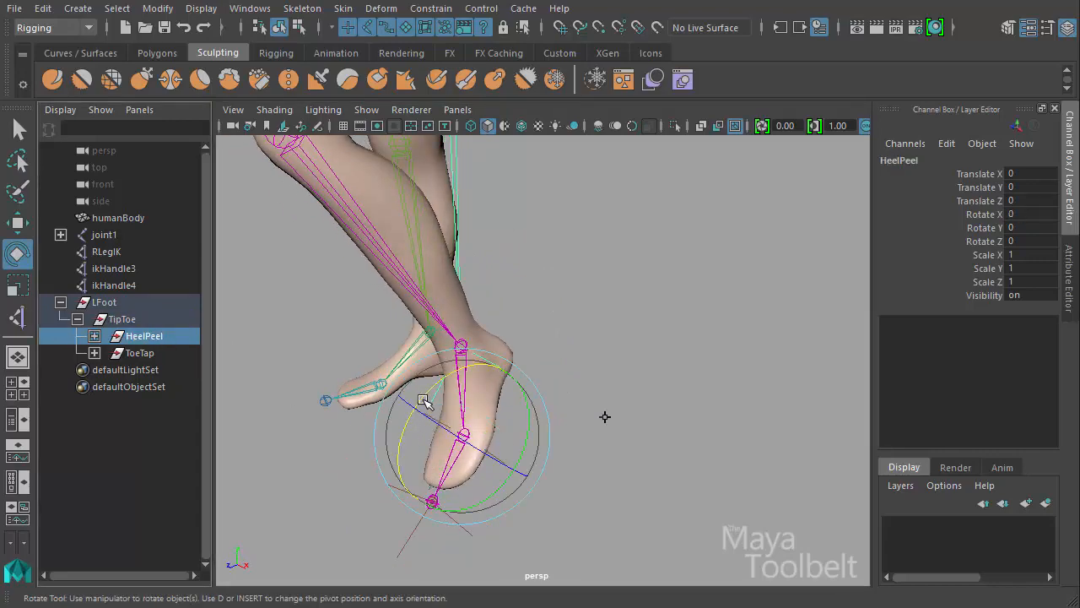
{"action": "left_click_drag", "start_coordinate": [425, 406], "coordinate": [382, 407]}
{"action": "key", "text": "ctrl+z"}
{"action": "left_click", "coordinate": [140, 320]}
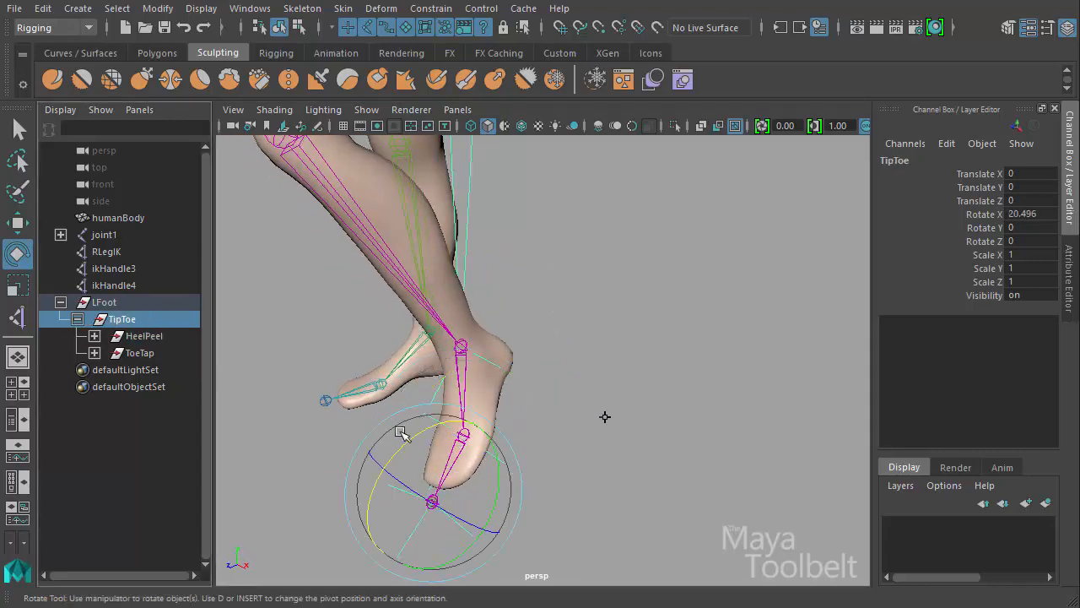
{"action": "left_click_drag", "start_coordinate": [408, 447], "coordinate": [475, 440]}
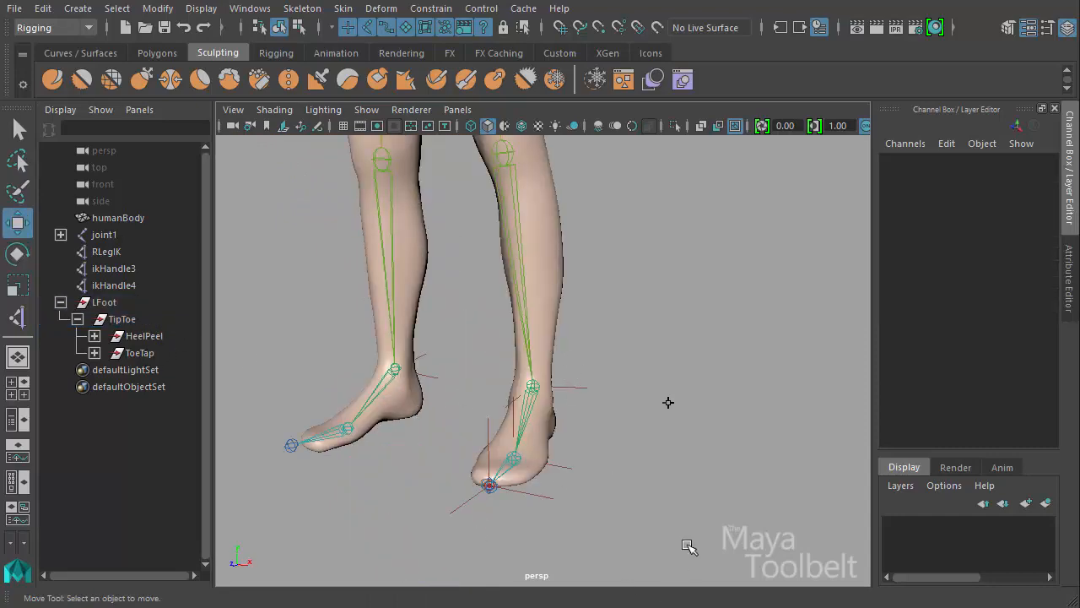
Step: Expand the HeelPeel and ToeTap groups, and review the LFoot hierarchy by selecting its IK handles and parent groups one by one
{"action": "left_click_drag", "start_coordinate": [689, 547], "coordinate": [680, 518], "text": "alt"}
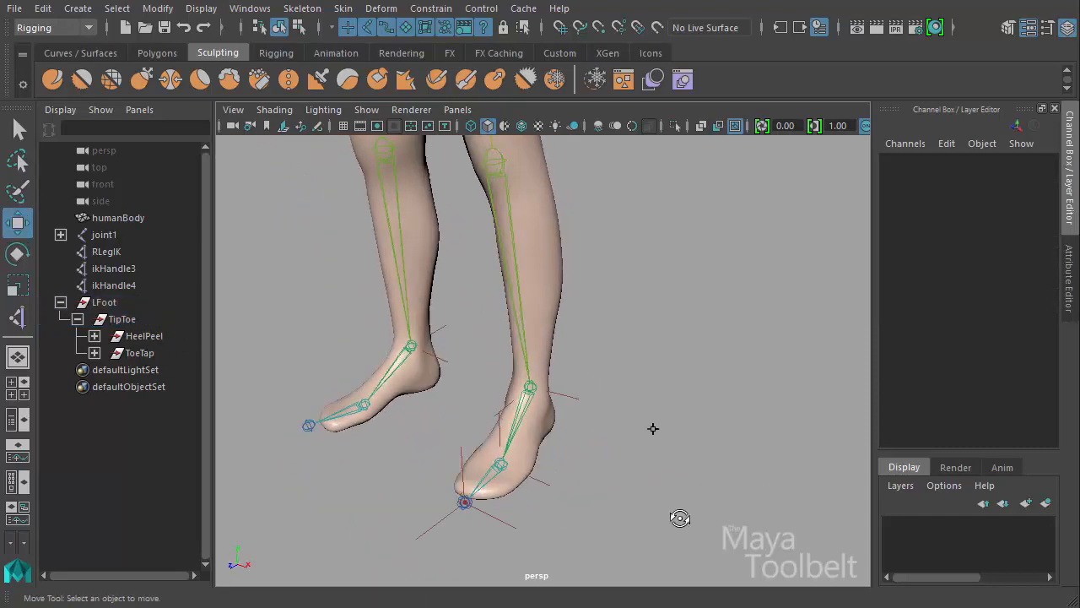
{"action": "left_click", "coordinate": [95, 352]}
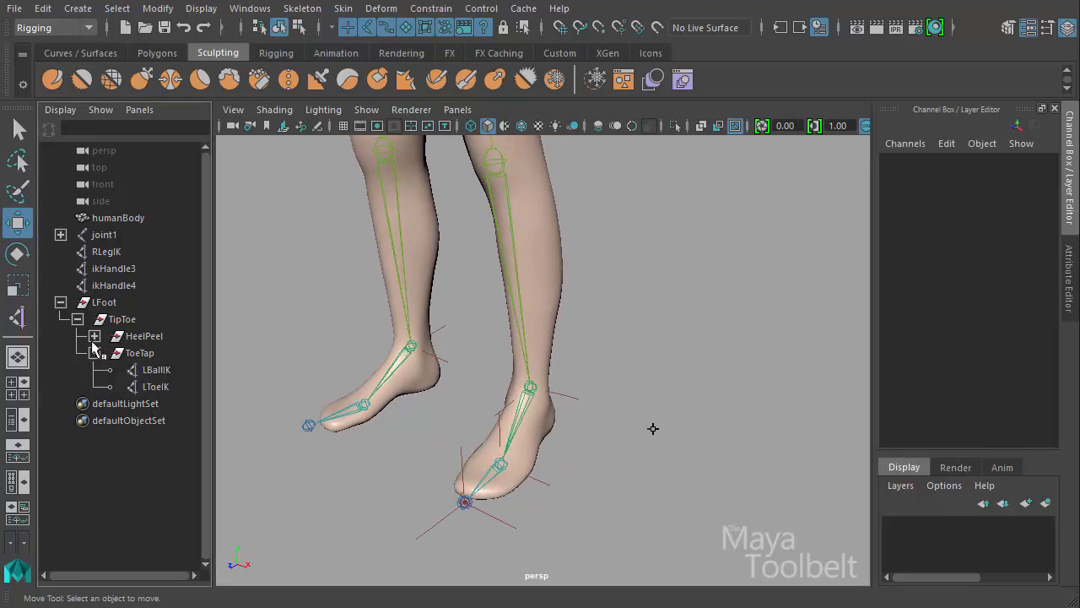
{"action": "left_click", "coordinate": [95, 336]}
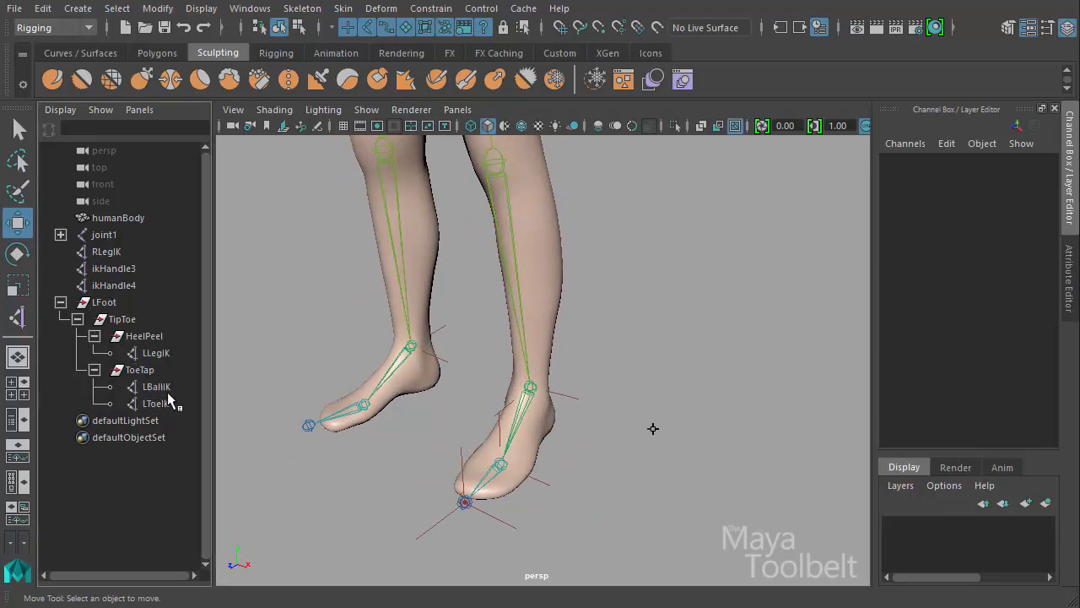
{"action": "left_click", "coordinate": [156, 387]}
{"action": "left_click", "coordinate": [160, 404]}
{"action": "left_click", "coordinate": [159, 354]}
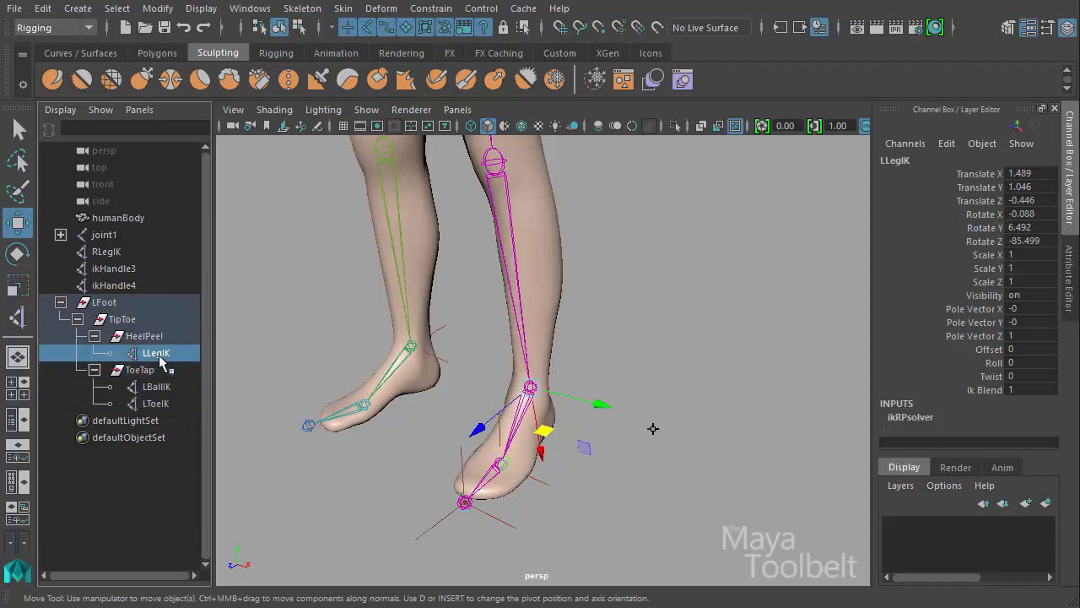
{"action": "left_click", "coordinate": [139, 371]}
{"action": "left_click", "coordinate": [144, 338]}
{"action": "left_click", "coordinate": [128, 320]}
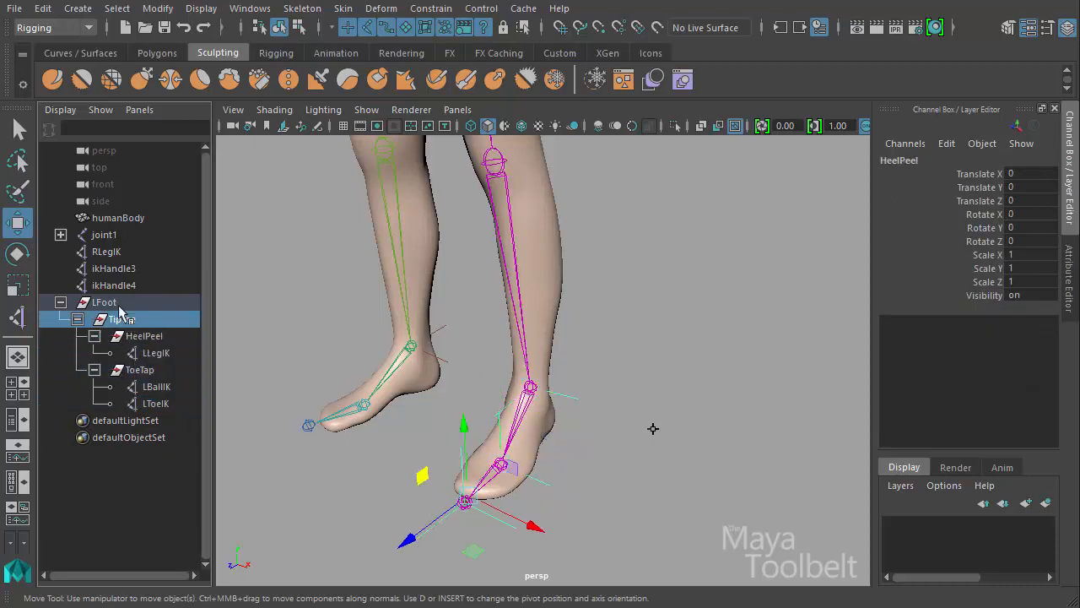
{"action": "left_click", "coordinate": [135, 303]}
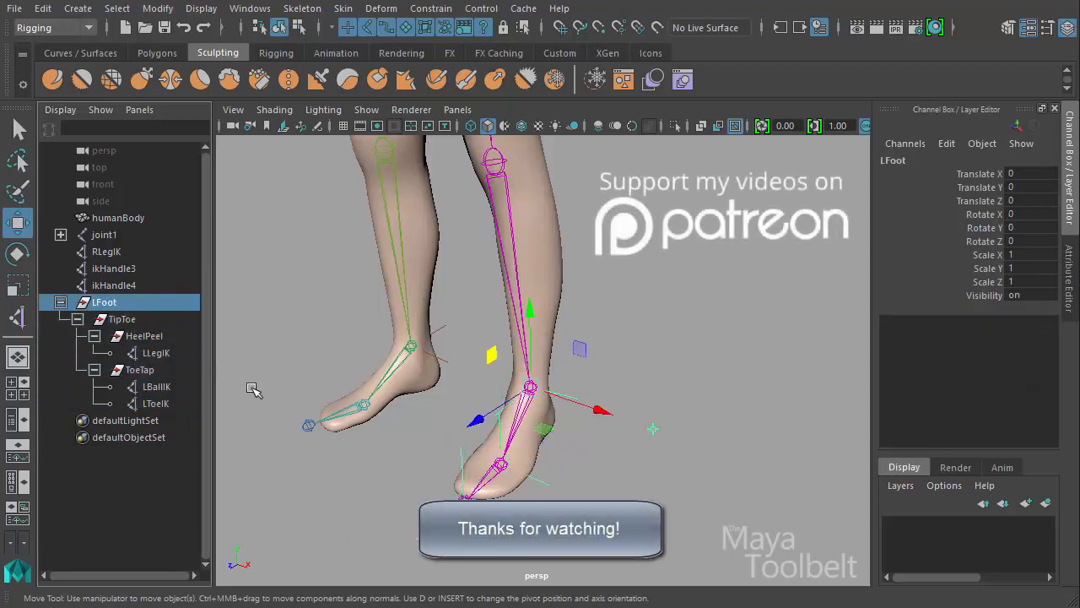
{"action": "left_click", "coordinate": [639, 388]}
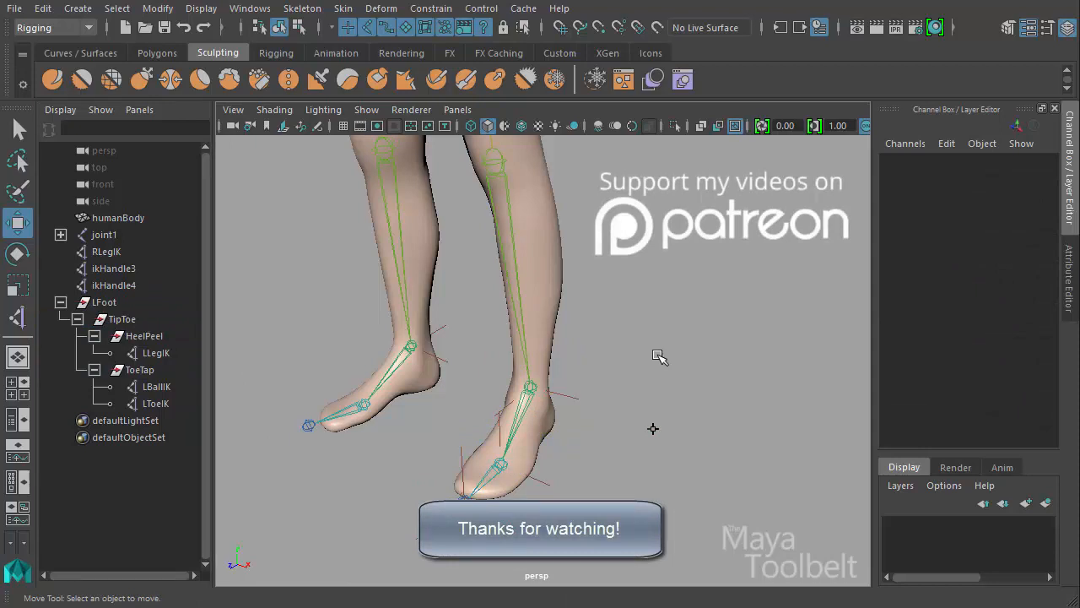